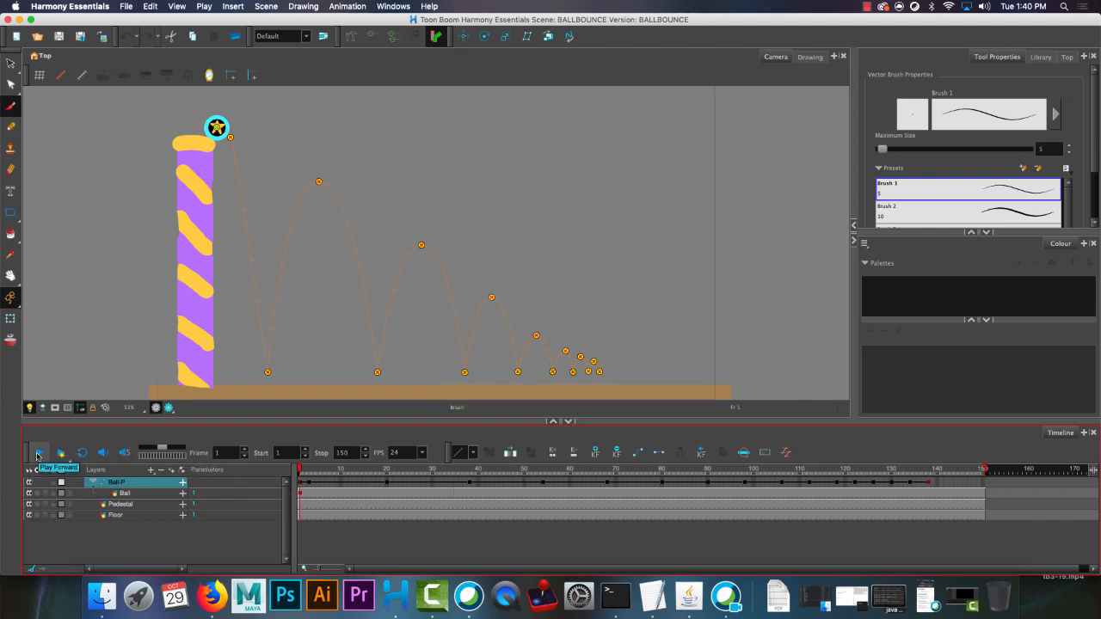
# Play the ball bounce animation through and return to frame 1.
pyautogui.click(38, 455)
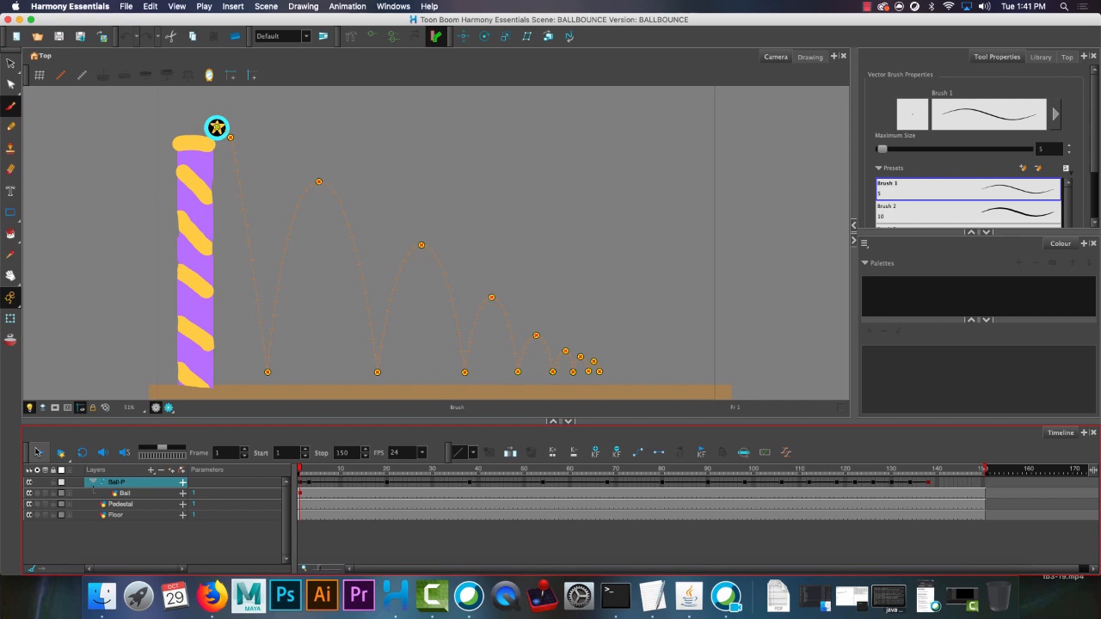
pyautogui.click(38, 453)
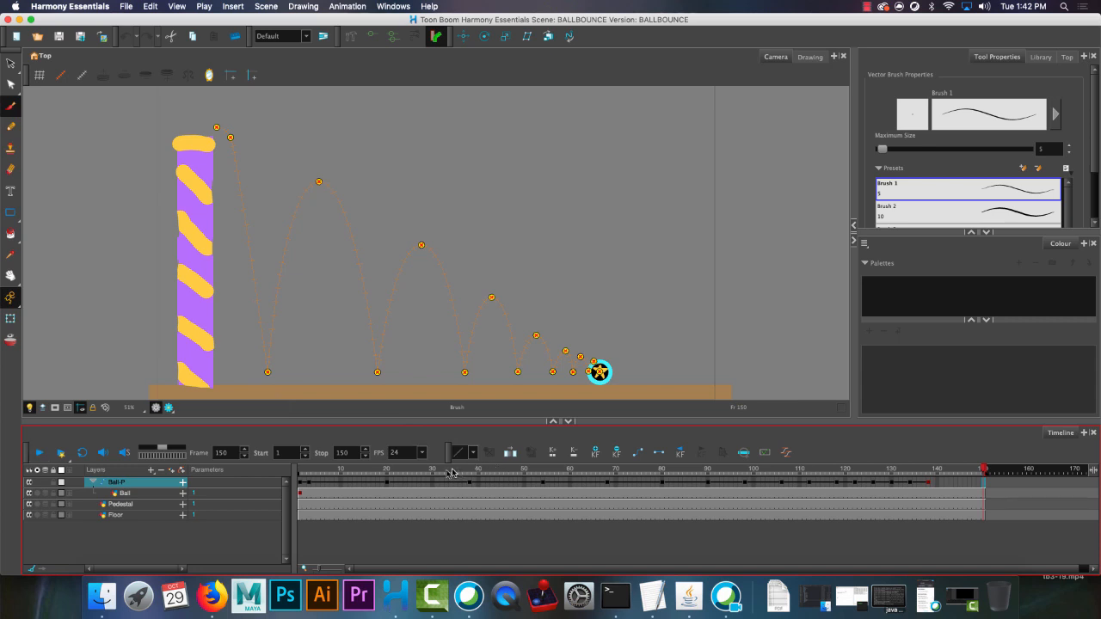
pyautogui.moveTo(450, 472); pyautogui.dragTo(300, 472)
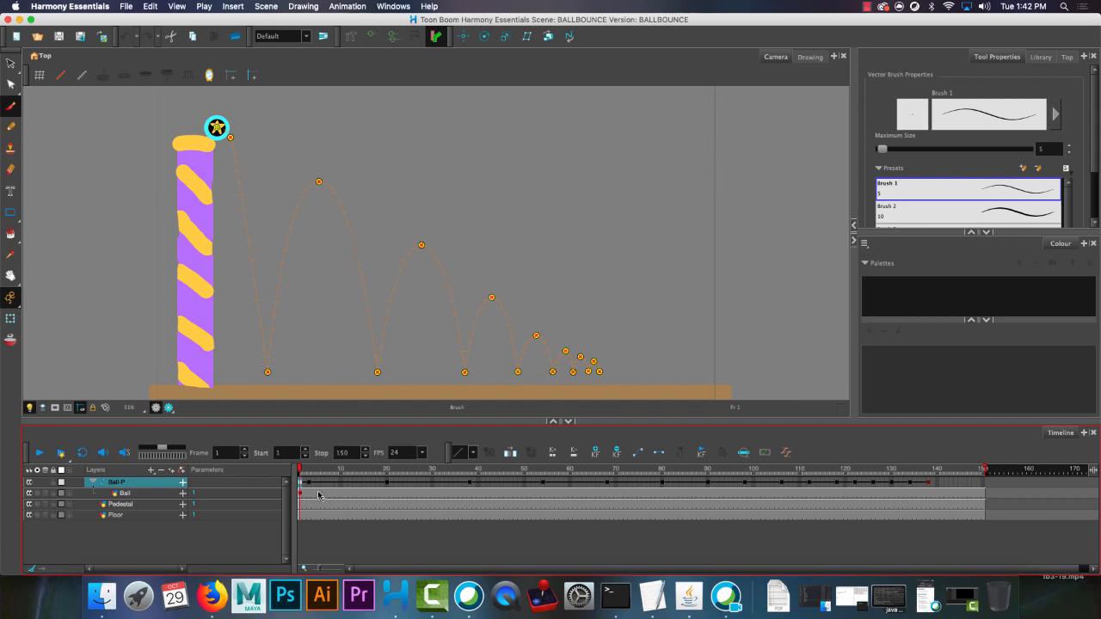
# Enlarge the timeline area and expand the Ball-P peg's parameters, keeping the Ball layer's parameters collapsed.
pyautogui.moveTo(290, 422); pyautogui.dragTo(290, 409)
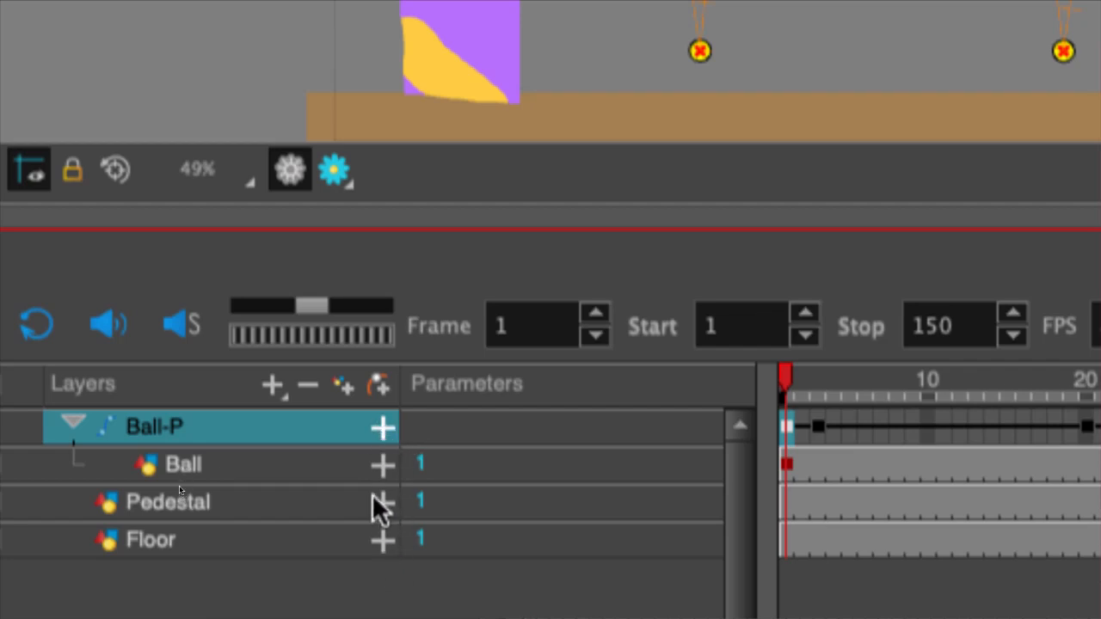
pyautogui.click(380, 462)
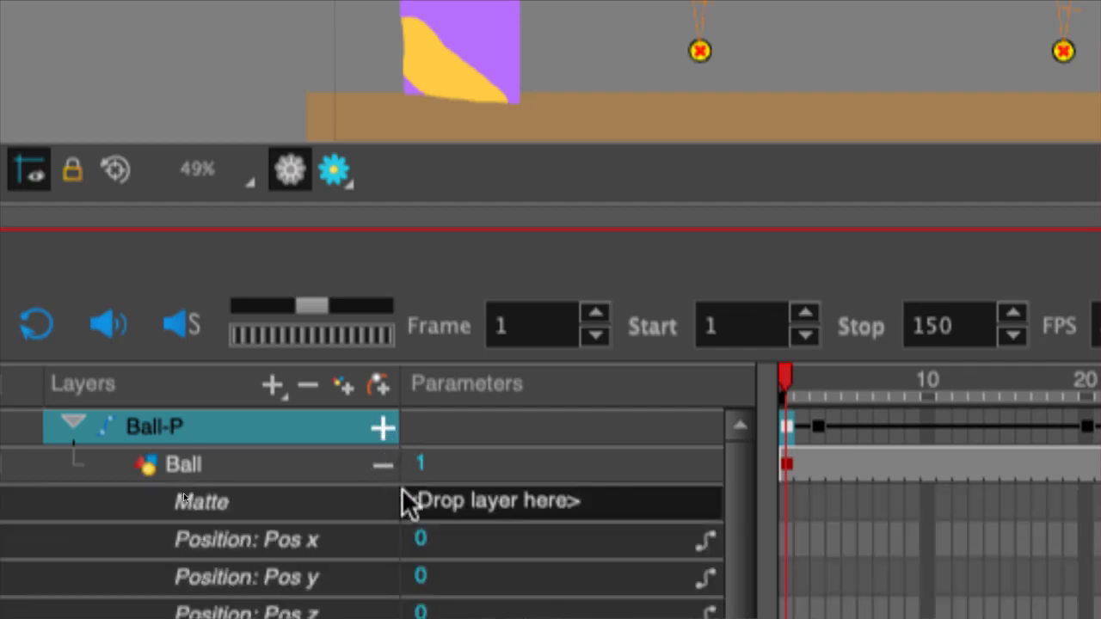
pyautogui.click(380, 449)
pyautogui.click(382, 420)
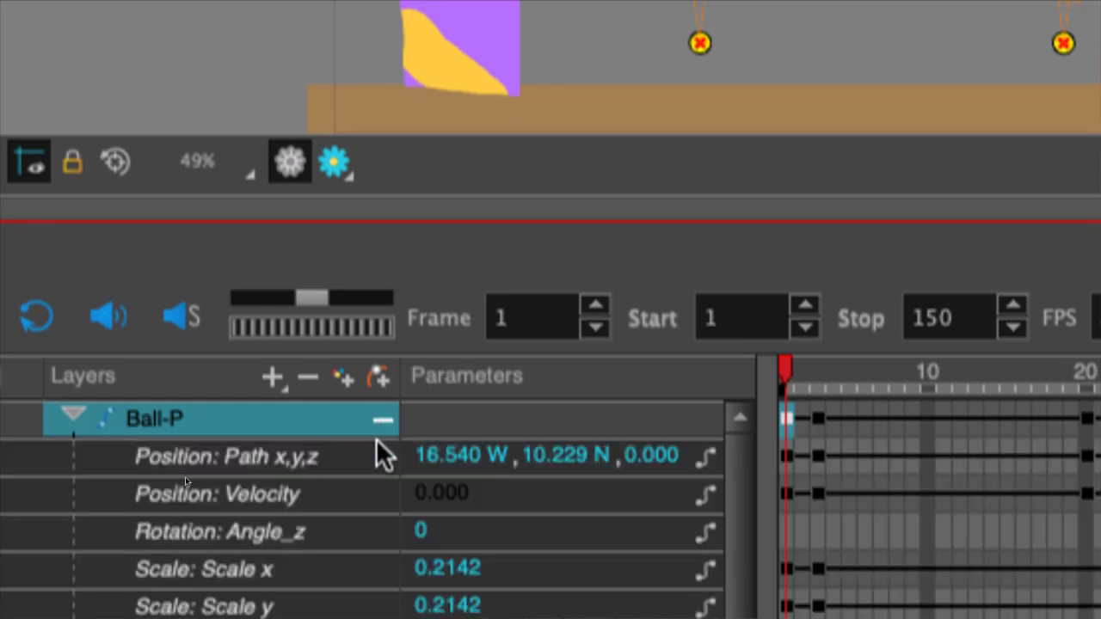
pyautogui.scroll(-1, 386, 474)
pyautogui.scroll(1, 378, 478)
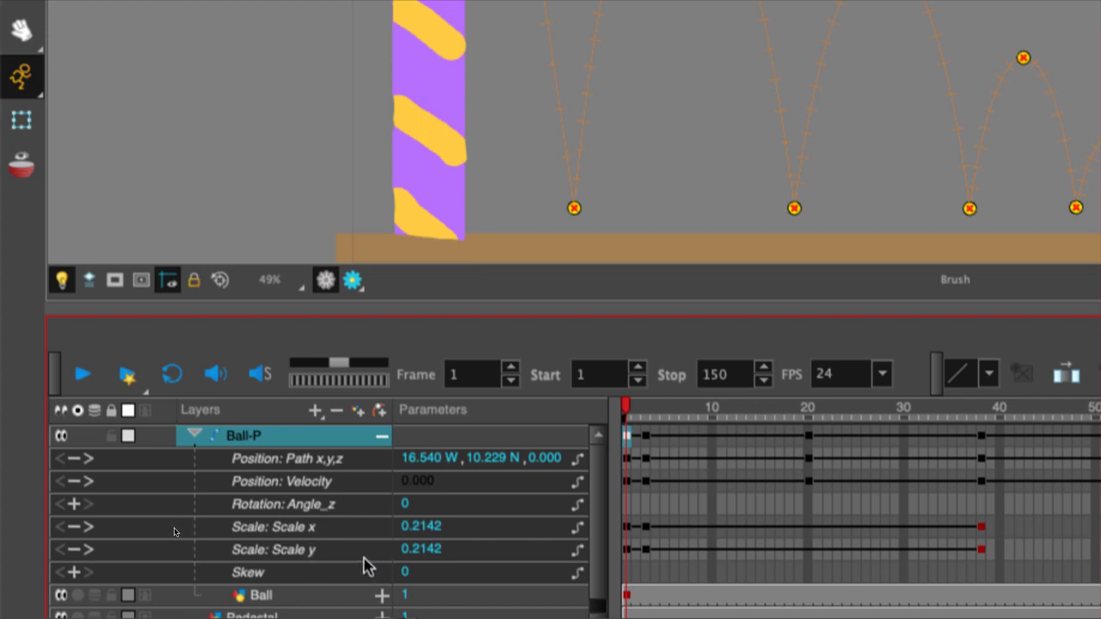
# Delete the Scale x and Scale y keyframes of Ball-P after frame 1, keeping the keyframes at frame 1.
pyautogui.moveTo(1020, 528); pyautogui.dragTo(645, 556)
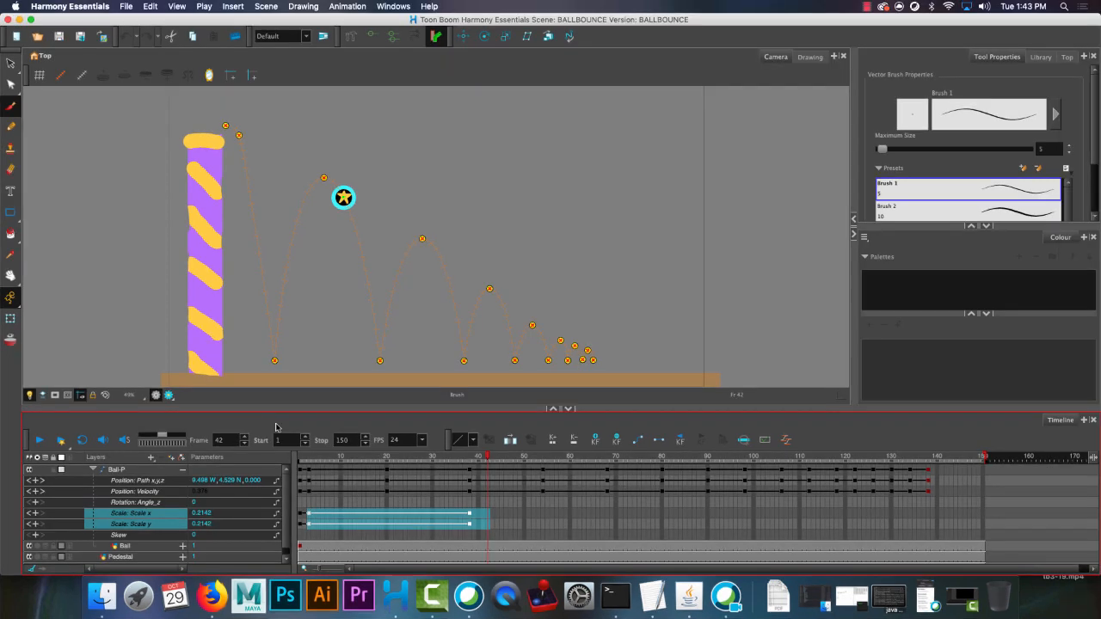
pyautogui.press('Delete')
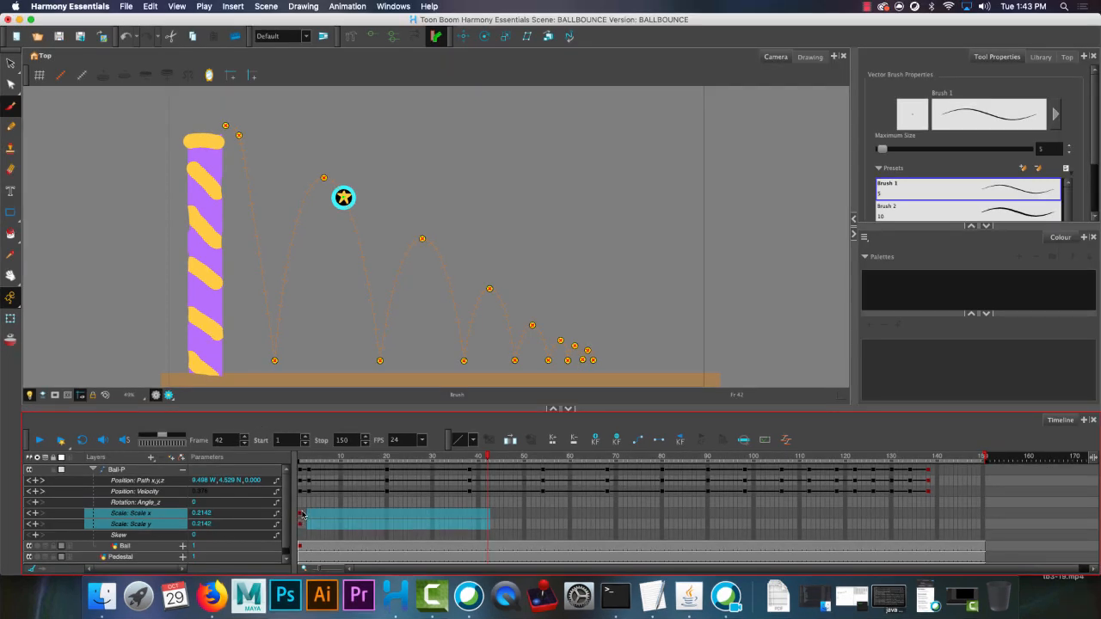
pyautogui.click(301, 513)
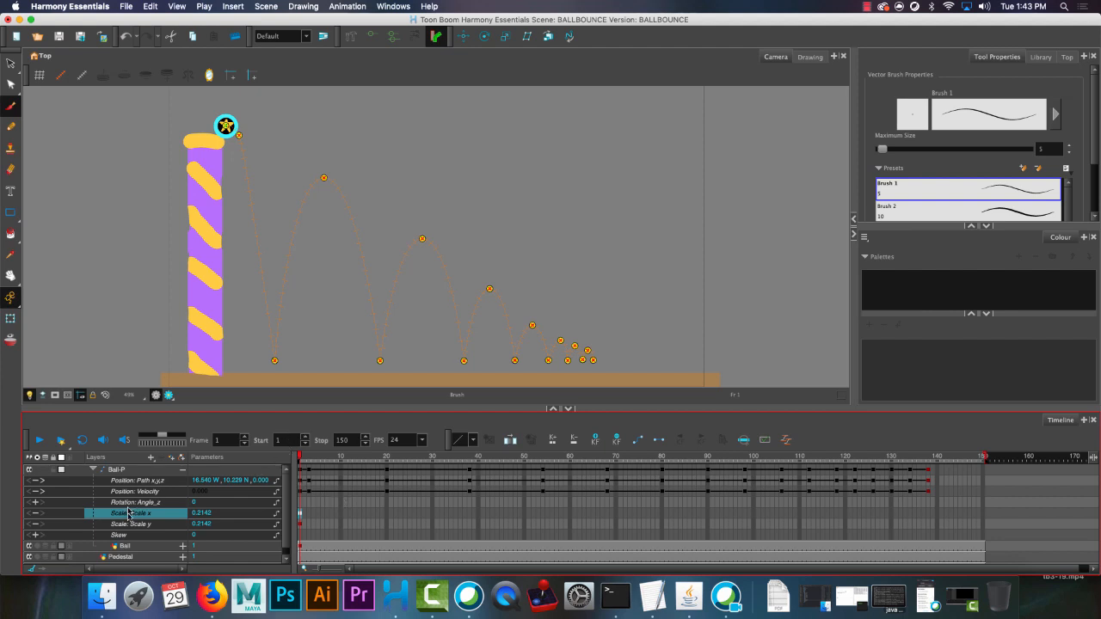
# Activate the Scale tool and add a keyframe to the Ball-P peg at frame 1.
pyautogui.click(508, 37)
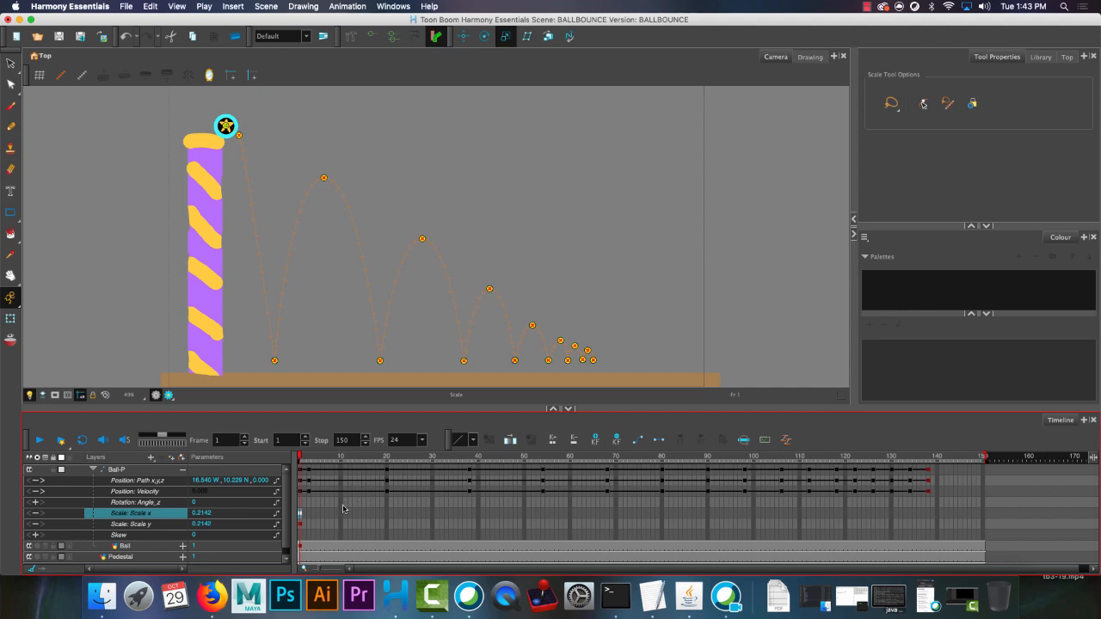
pyautogui.click(301, 471)
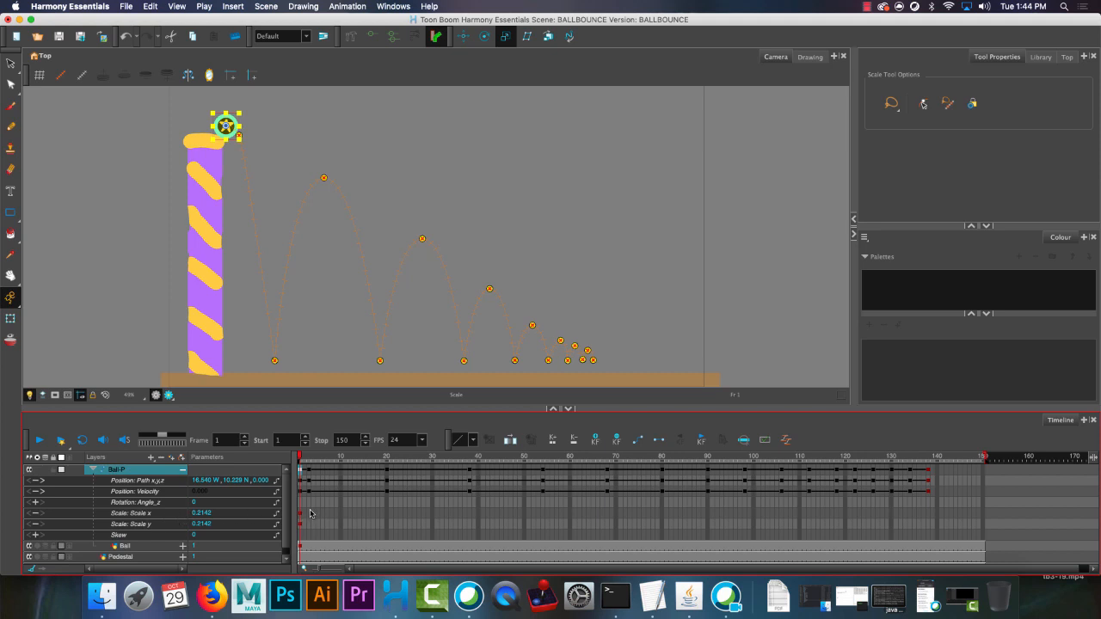
pyautogui.press('F6')
# At frame 19, stretch the ball vertically and narrow it to about 0.163 Scale x and 0.327 Scale y.
pyautogui.moveTo(301, 459); pyautogui.dragTo(383, 460)
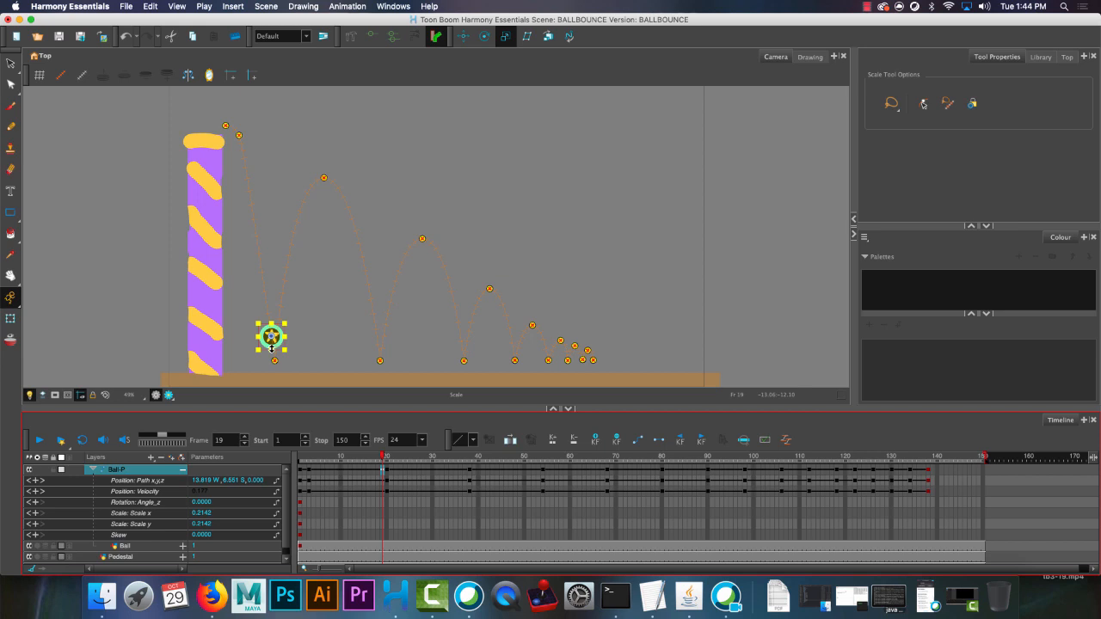
pyautogui.moveTo(271, 349); pyautogui.dragTo(273, 355)
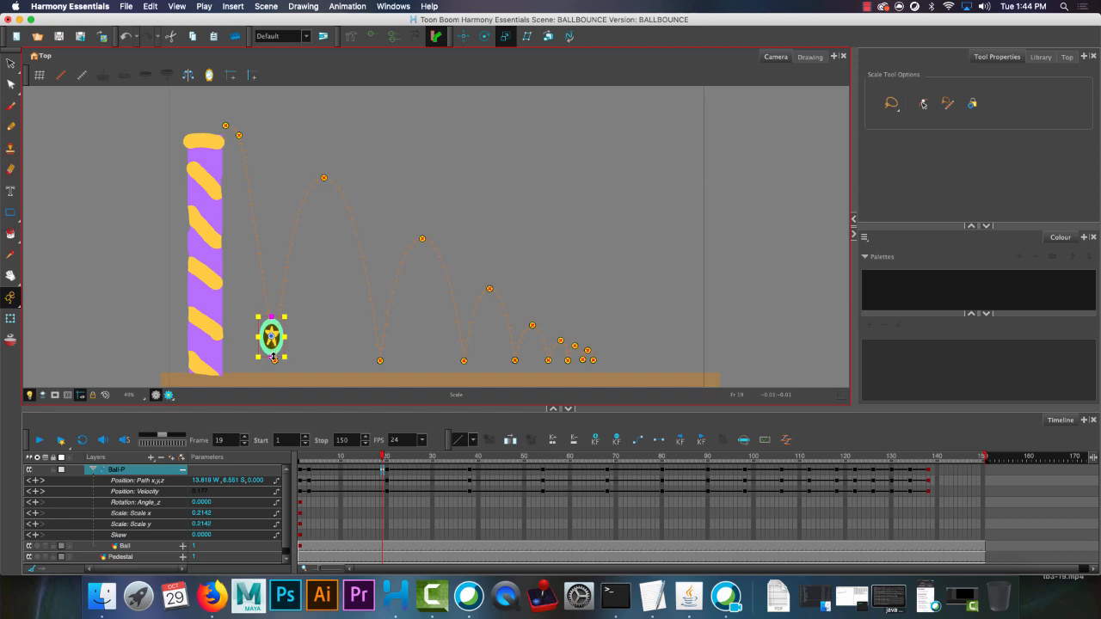
pyautogui.moveTo(273, 357); pyautogui.dragTo(273, 356)
pyautogui.moveTo(284, 336); pyautogui.dragTo(281, 336)
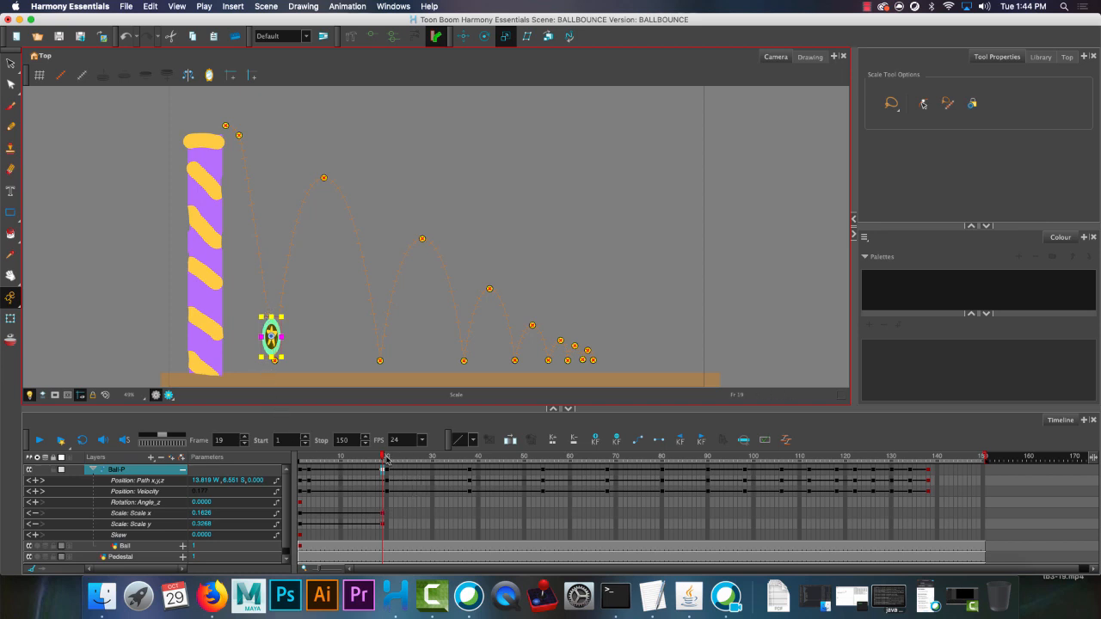
# At frame 20, squash the ball against the floor to about 0.369 Scale x and 0.172 Scale y.
pyautogui.moveTo(382, 459); pyautogui.dragTo(383, 484)
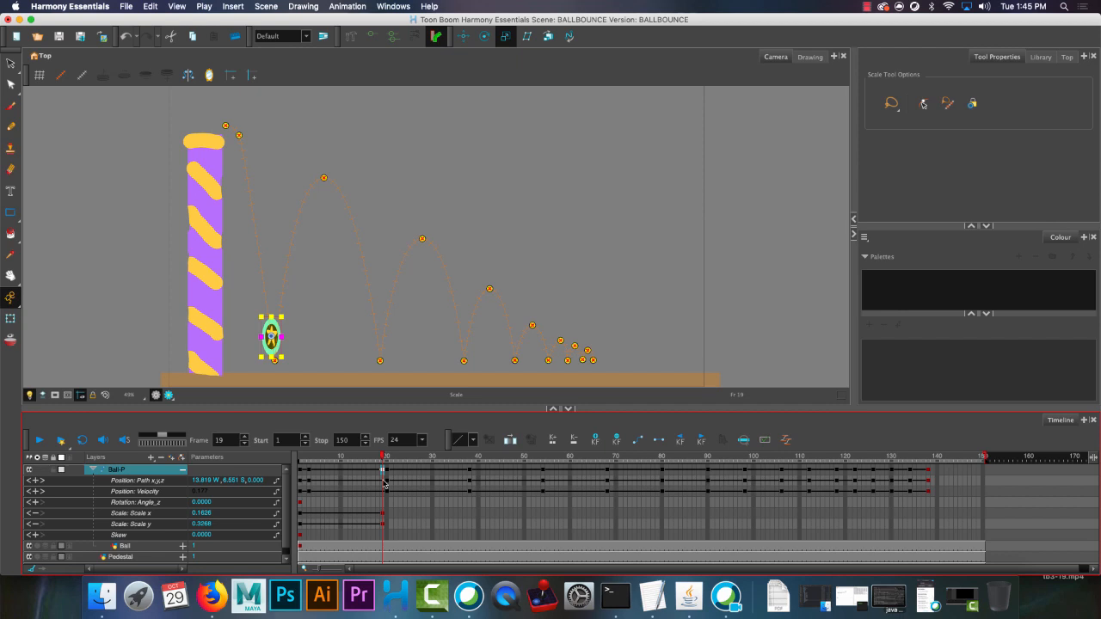
pyautogui.moveTo(383, 483); pyautogui.dragTo(386, 483)
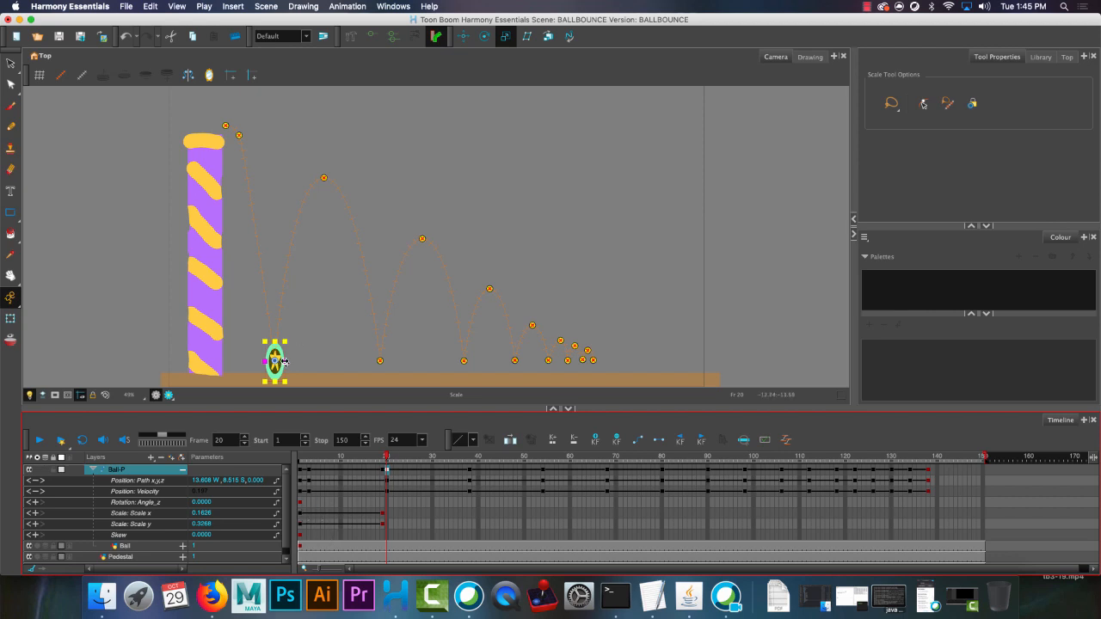
pyautogui.moveTo(284, 360)
pyautogui.mouseDown()
pyautogui.moveTo(297, 363)
pyautogui.moveTo(277, 375)
pyautogui.mouseUp()
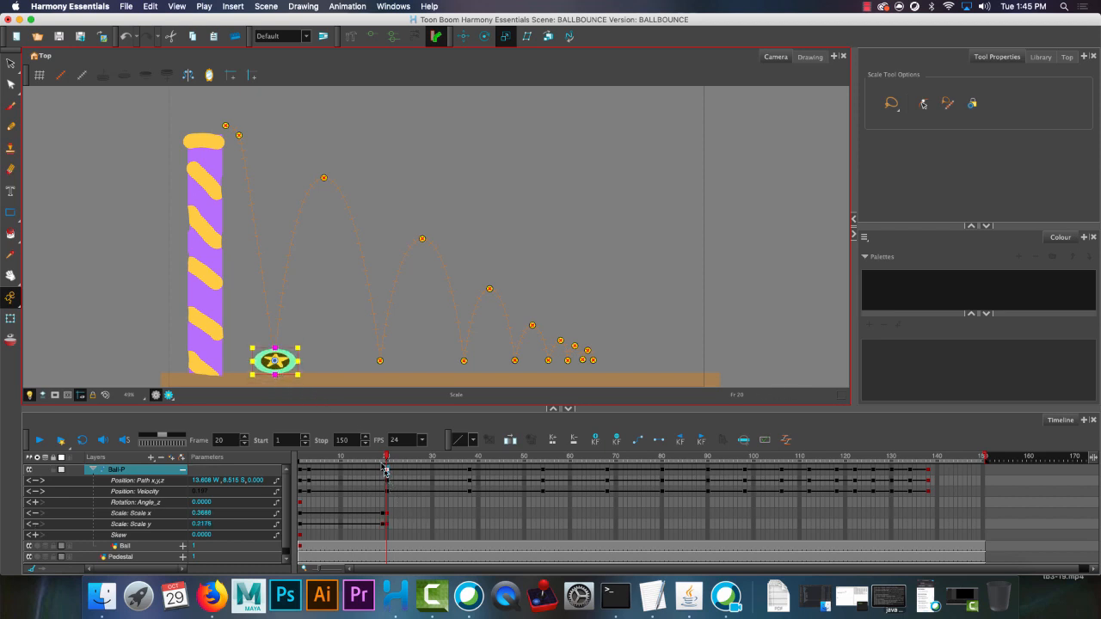
pyautogui.moveTo(386, 457); pyautogui.dragTo(388, 457)
pyautogui.moveTo(277, 348); pyautogui.dragTo(277, 353)
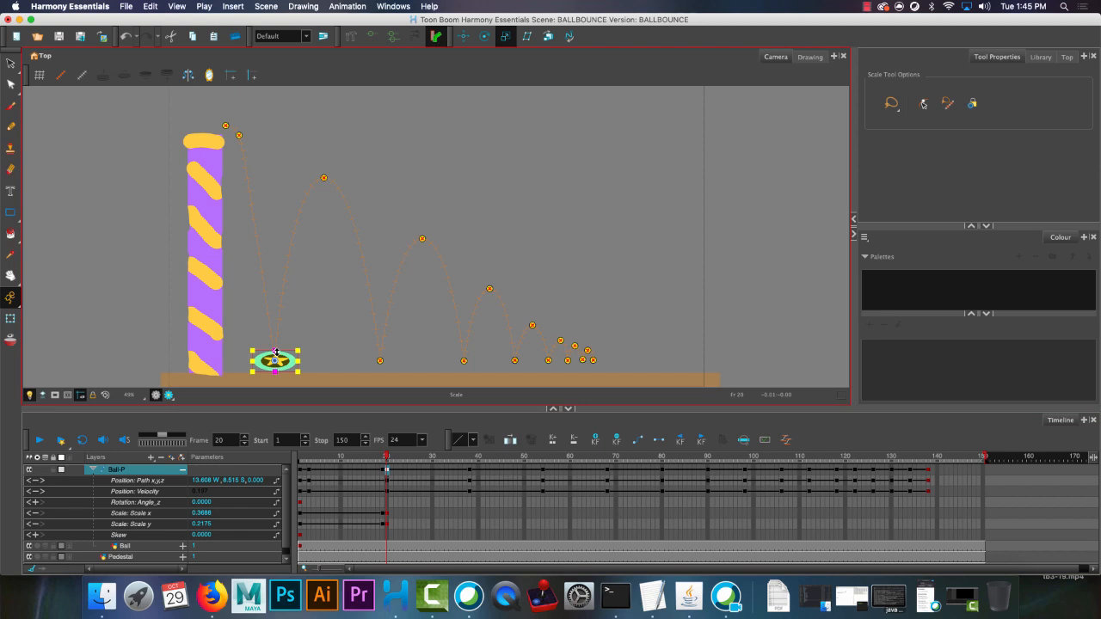
# At frame 22, stretch the rebounding ball to about 0.261 Scale x and 0.442 Scale y.
pyautogui.click(382, 458)
pyautogui.moveTo(385, 459); pyautogui.dragTo(394, 460)
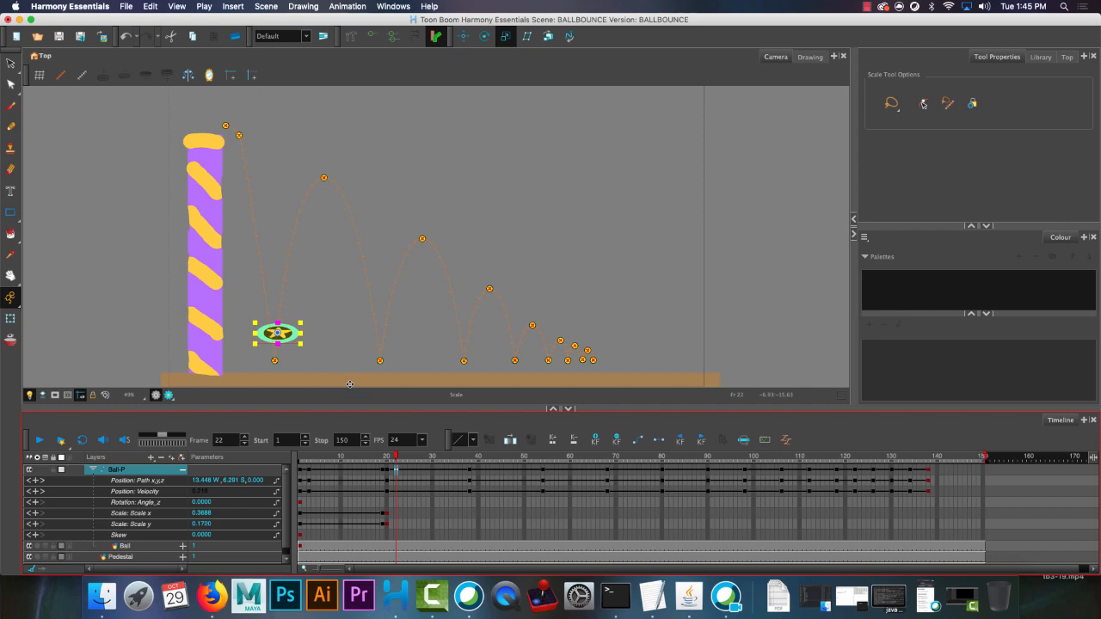
pyautogui.moveTo(276, 344)
pyautogui.mouseDown()
pyautogui.moveTo(275, 361)
pyautogui.moveTo(293, 333)
pyautogui.mouseUp()
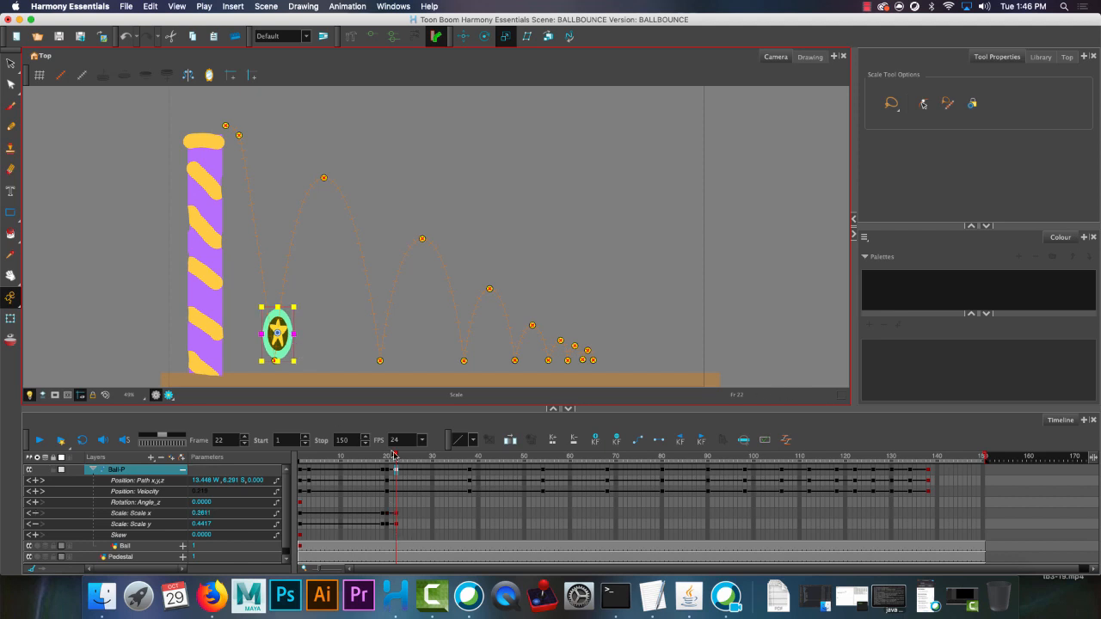
# Scrub from frame 1 to frame 22 to review the squash and stretch of the first bounce.
pyautogui.click(392, 458)
pyautogui.click(300, 459)
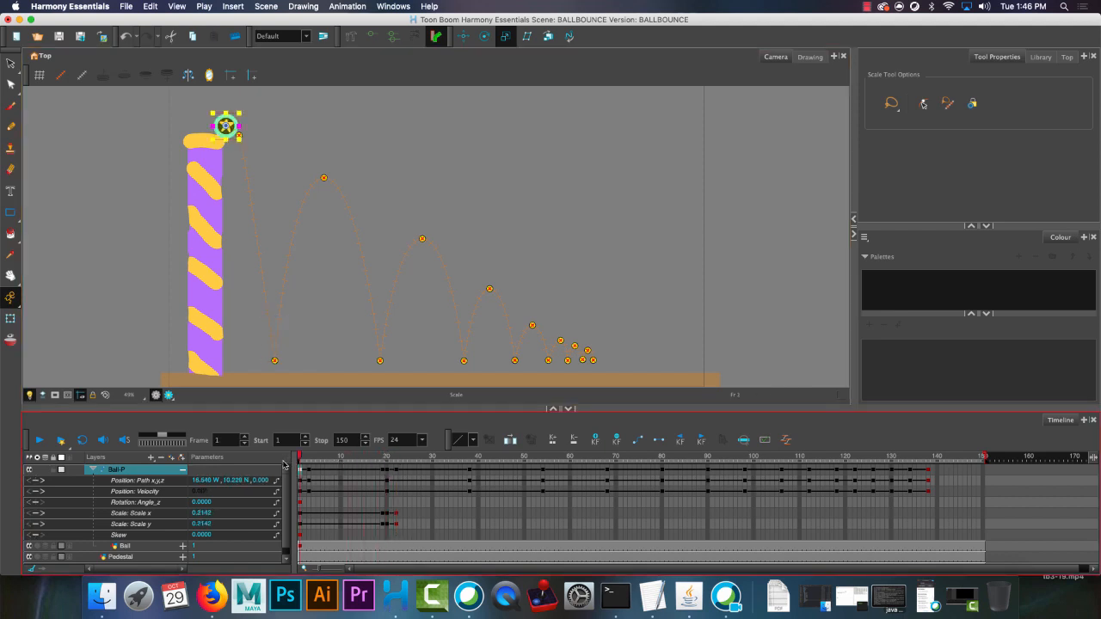
pyautogui.click(373, 457)
pyautogui.moveTo(373, 457); pyautogui.dragTo(395, 462)
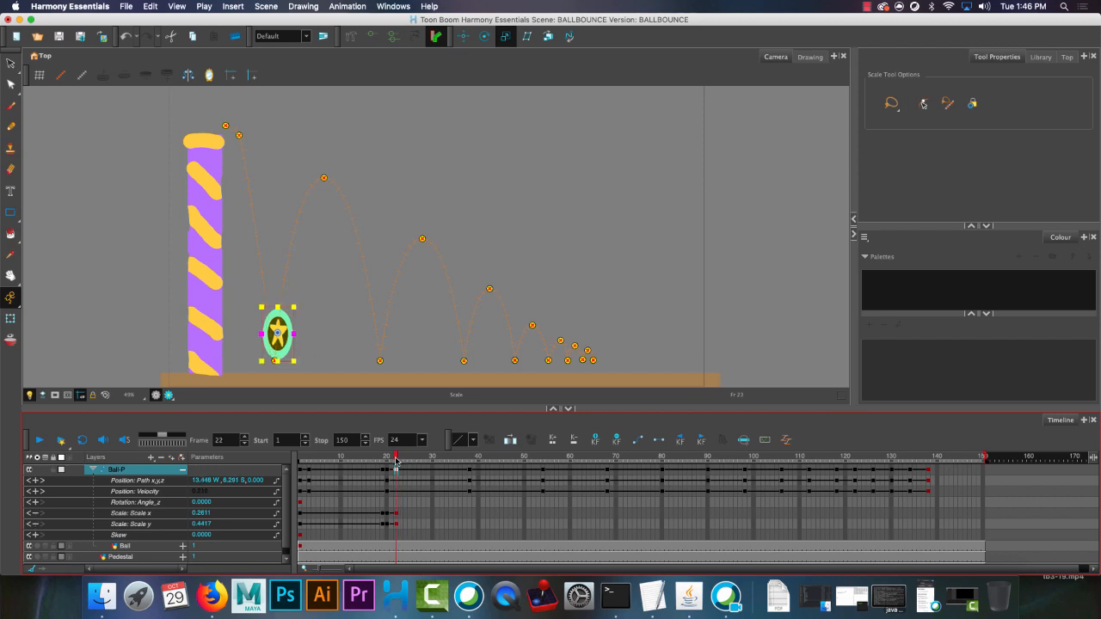
# Copy the Scale x and Scale y keyframes from frame 1 to frame 38, at the peak of the first bounce.
pyautogui.click(469, 457)
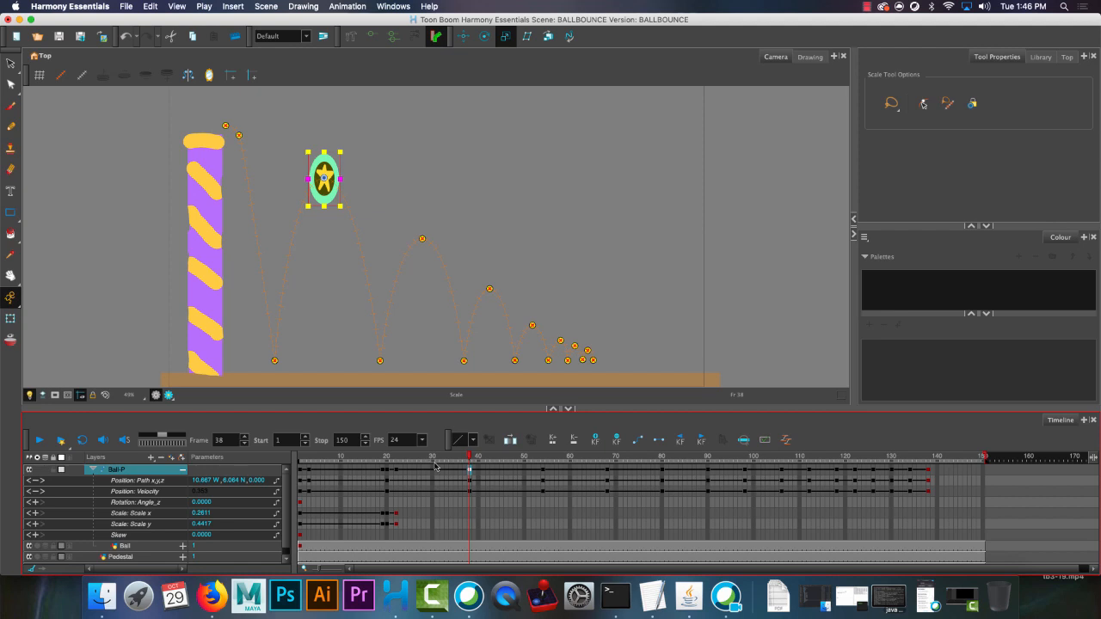
pyautogui.click(301, 516)
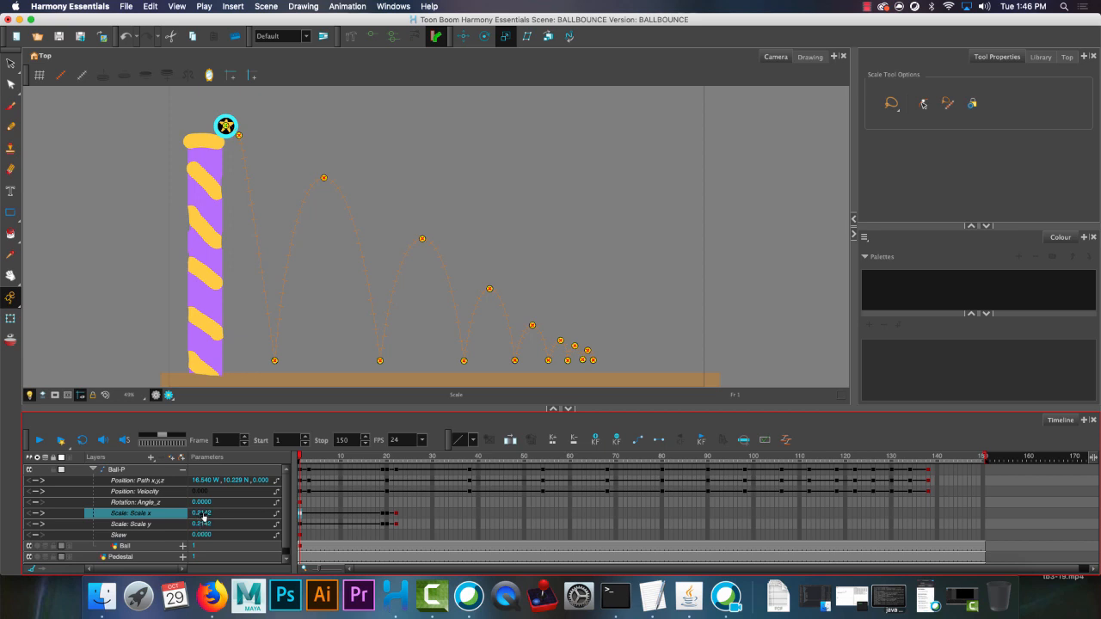
pyautogui.keyDown('shift'); pyautogui.click(302, 526); pyautogui.keyUp('shift')
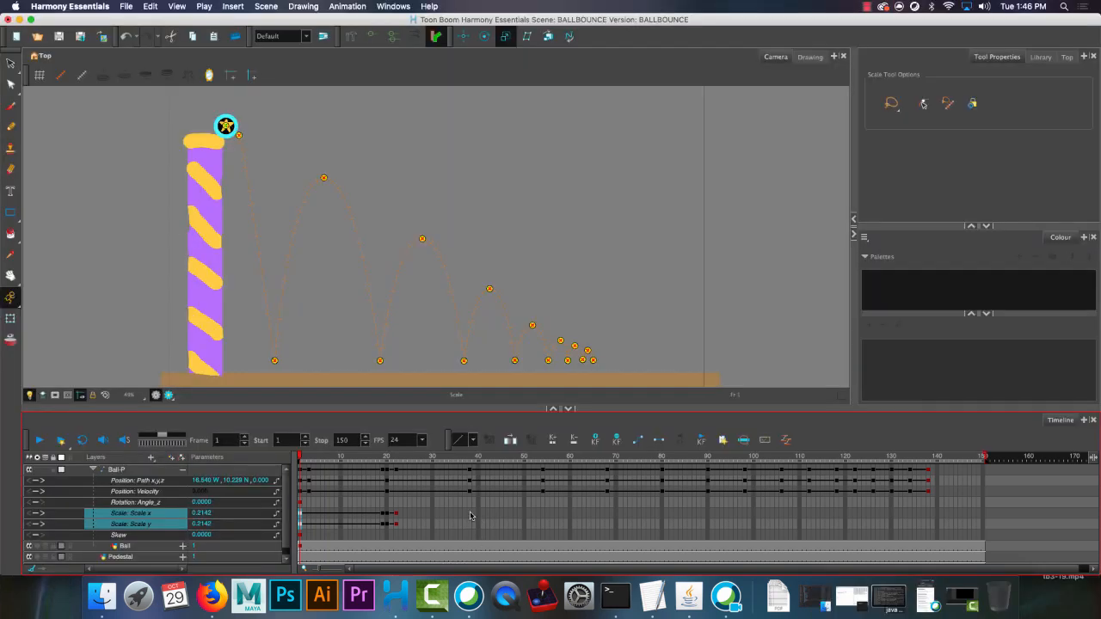
pyautogui.click(471, 516)
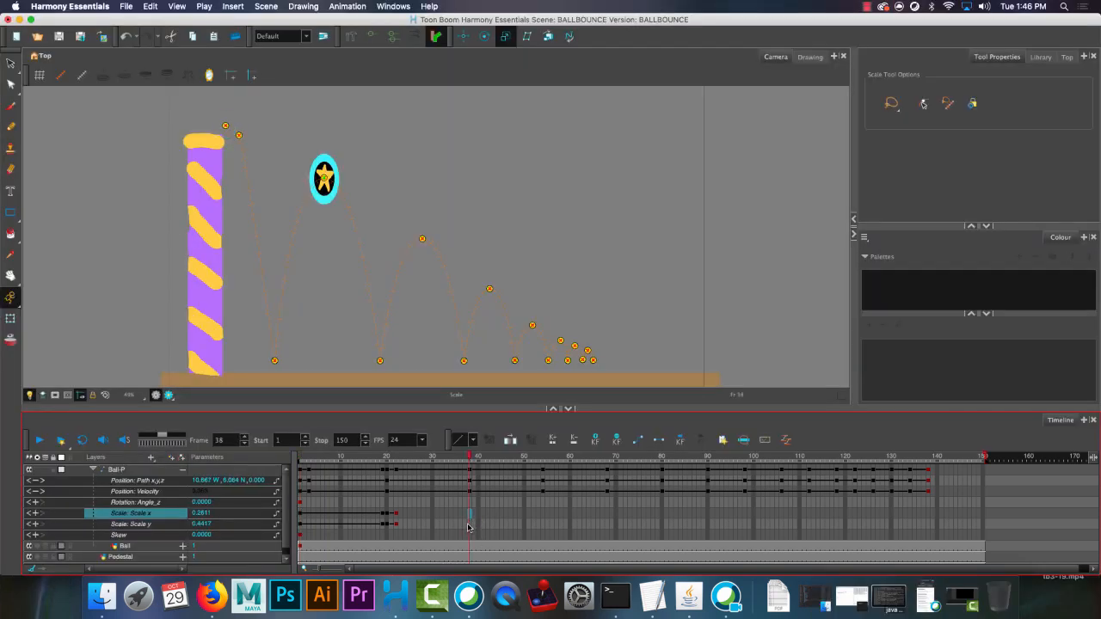
pyautogui.press('F6')
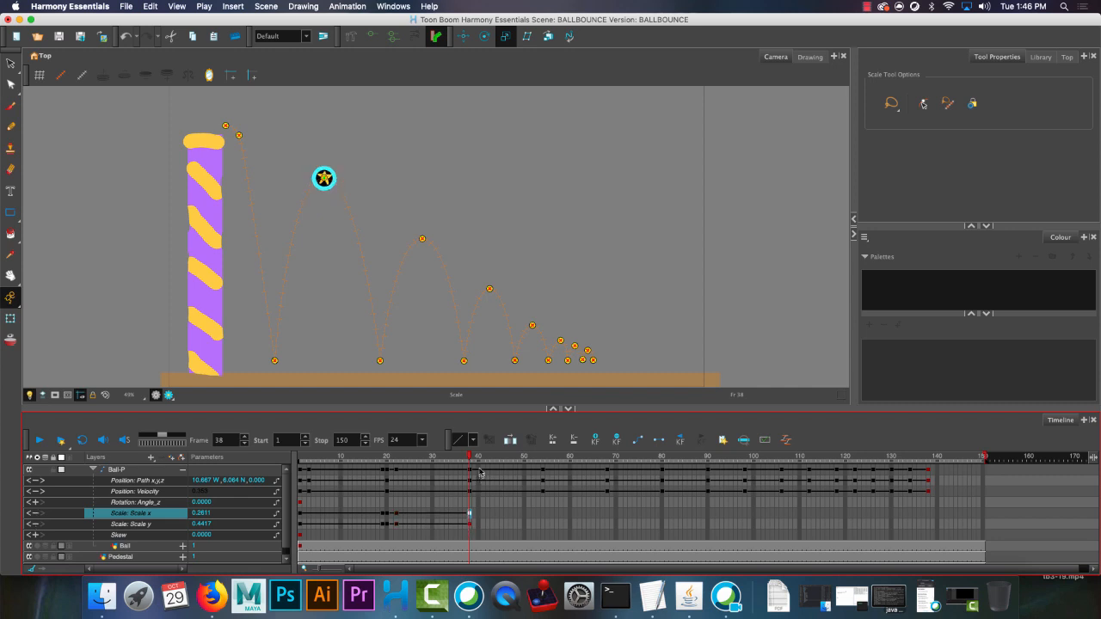
# Compare the Scale x and Scale y keyframes at frames 19, 20 and 22.
pyautogui.click(397, 516)
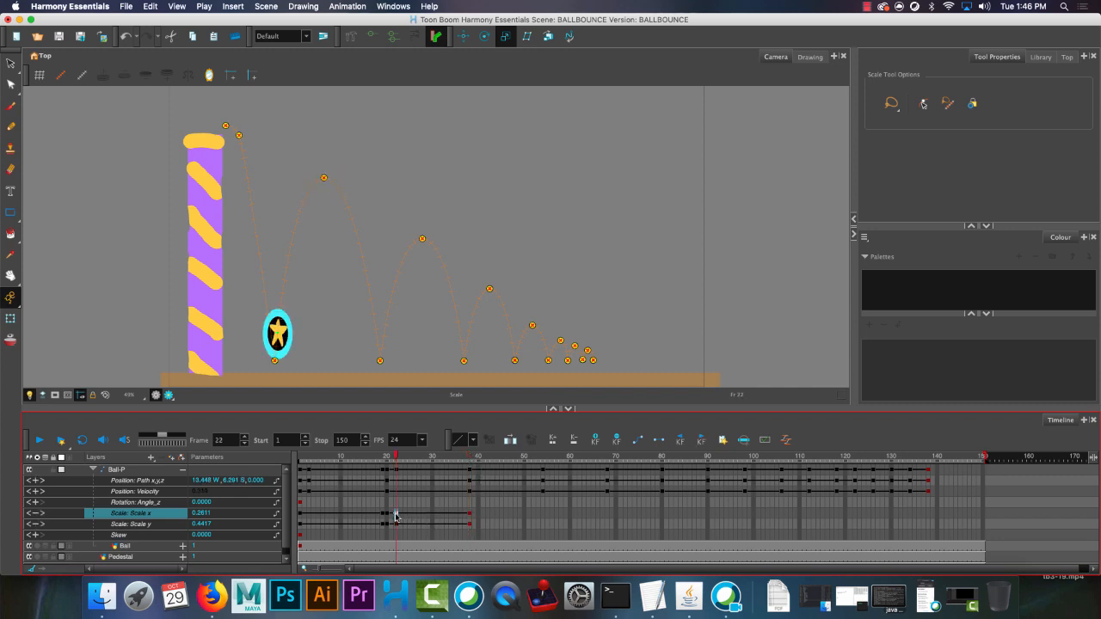
pyautogui.click(383, 516)
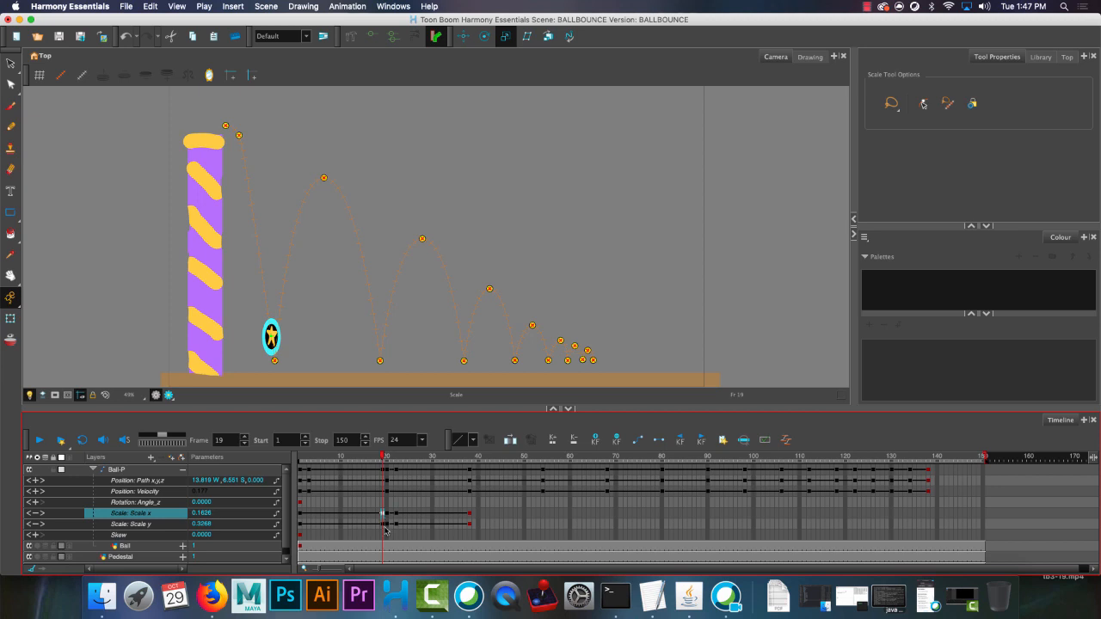
pyautogui.click(384, 524)
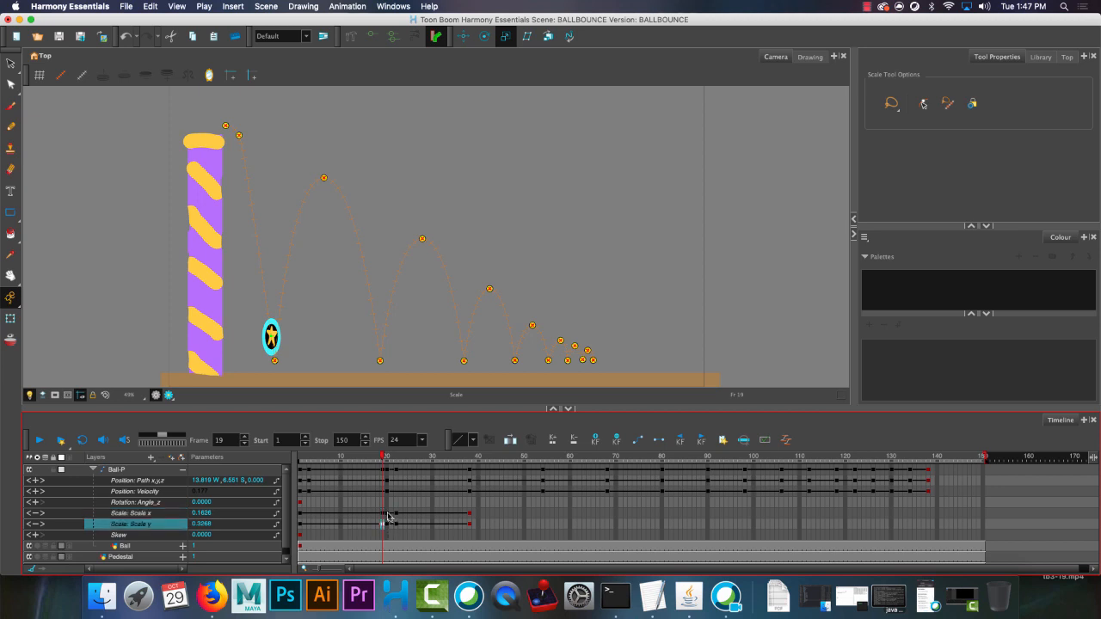
pyautogui.click(387, 513)
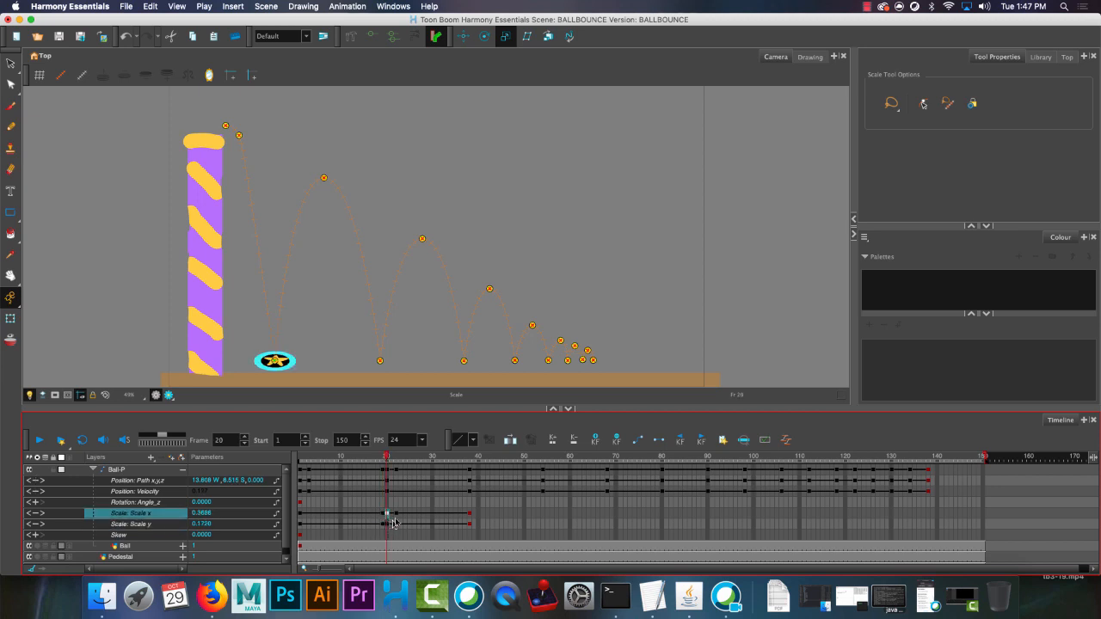
pyautogui.click(397, 514)
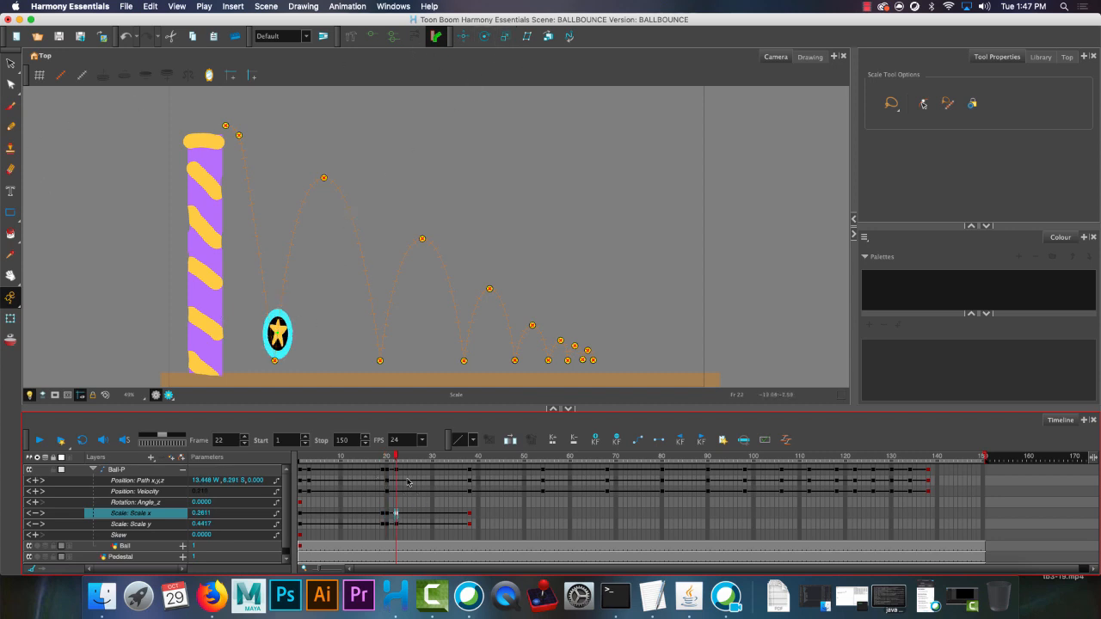
# At frame 22, reduce the ball's stretch to about 0.200 Scale x and 0.347 Scale y.
pyautogui.click(396, 471)
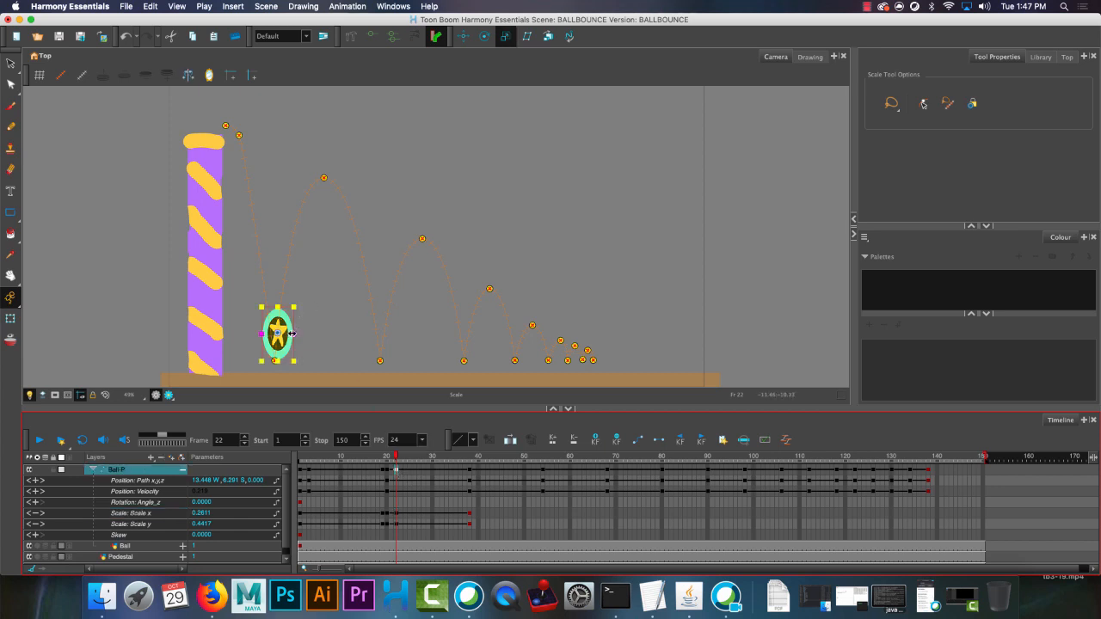
pyautogui.click(277, 307)
pyautogui.moveTo(277, 310); pyautogui.dragTo(291, 333)
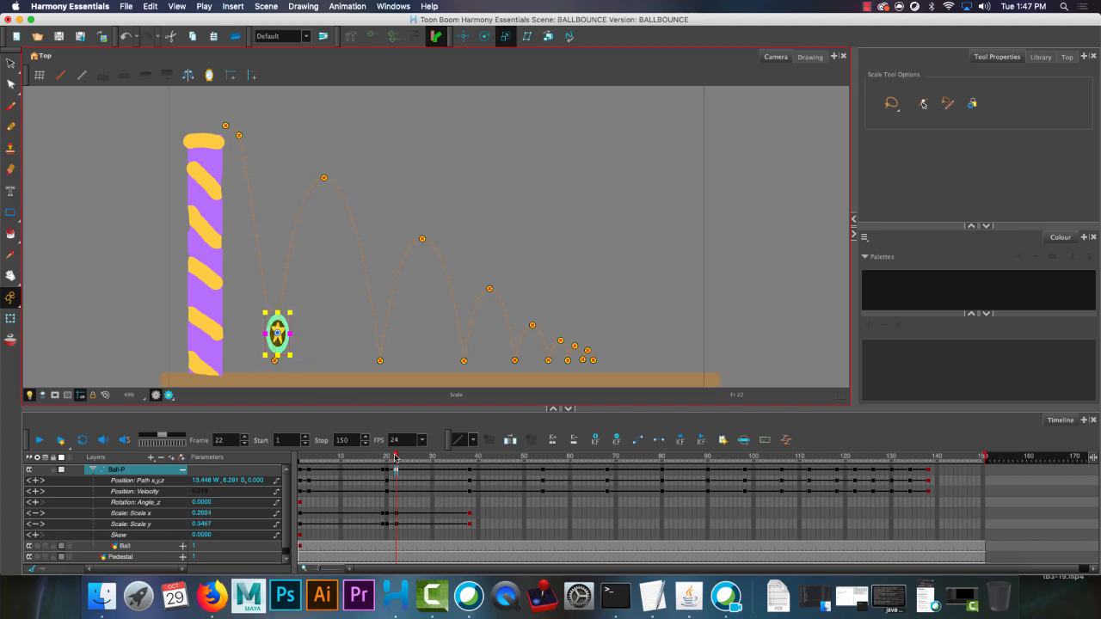
# Add a scale keyframe at frame 53, just before the second floor contact, stretching the ball to about 0.164 Scale x and 0.287 Scale y.
pyautogui.moveTo(390, 456); pyautogui.dragTo(470, 462)
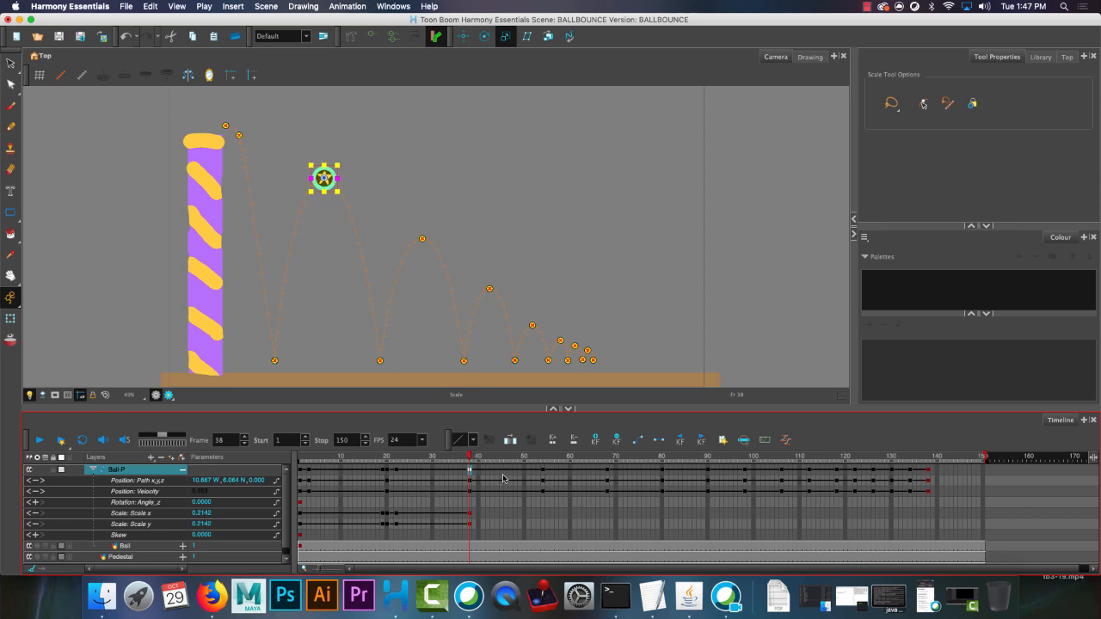
pyautogui.click(382, 514)
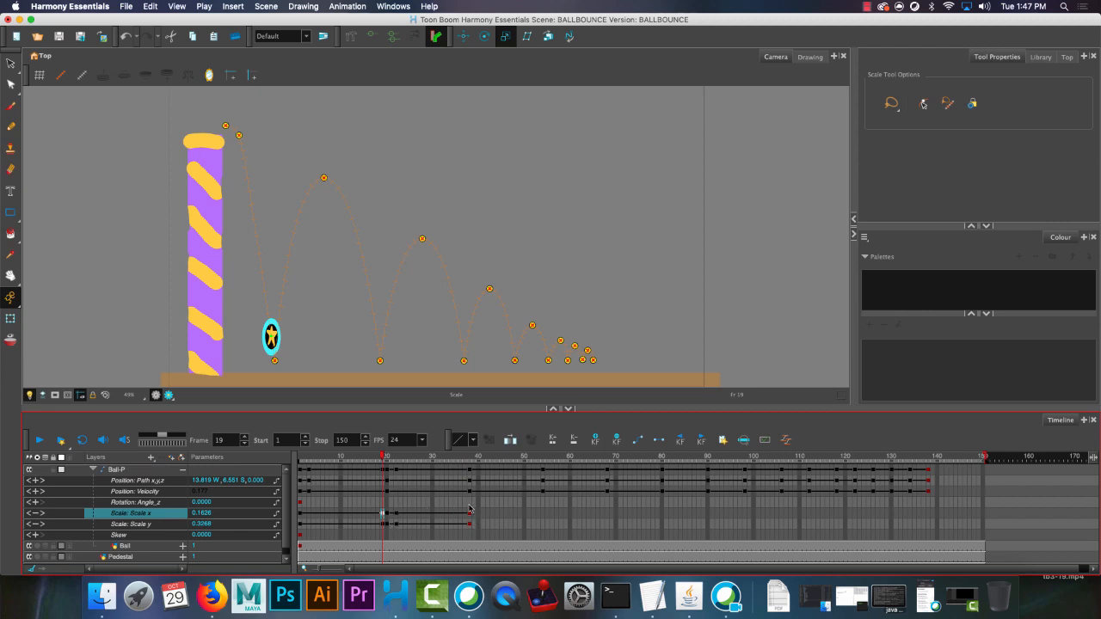
pyautogui.click(542, 515)
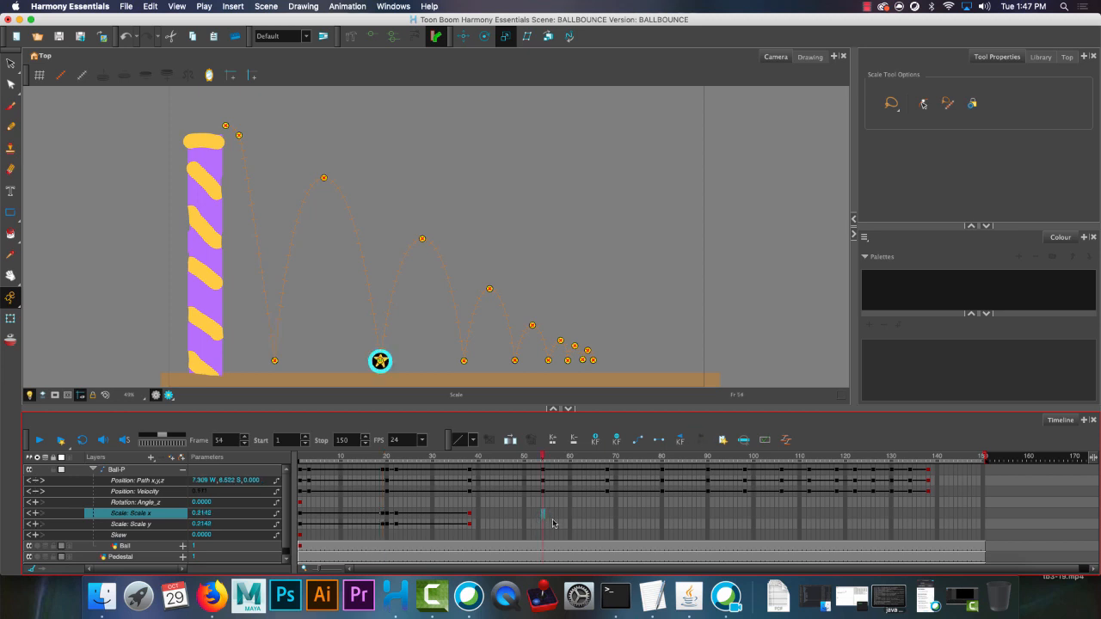
pyautogui.click(538, 515)
pyautogui.press('F6')
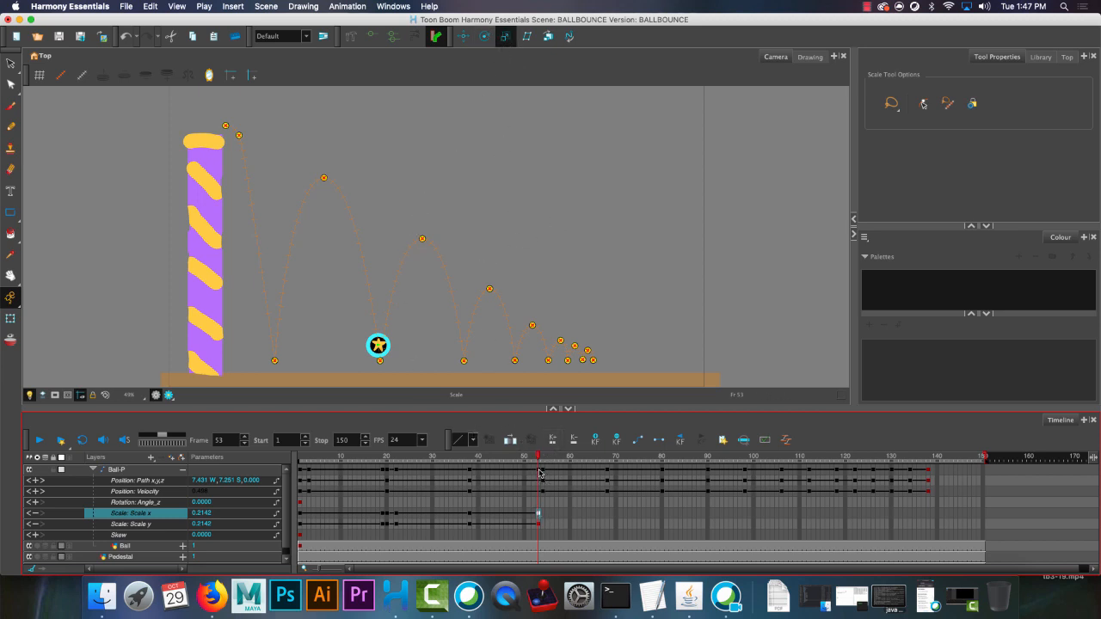
pyautogui.click(378, 341)
pyautogui.moveTo(378, 333); pyautogui.dragTo(389, 345)
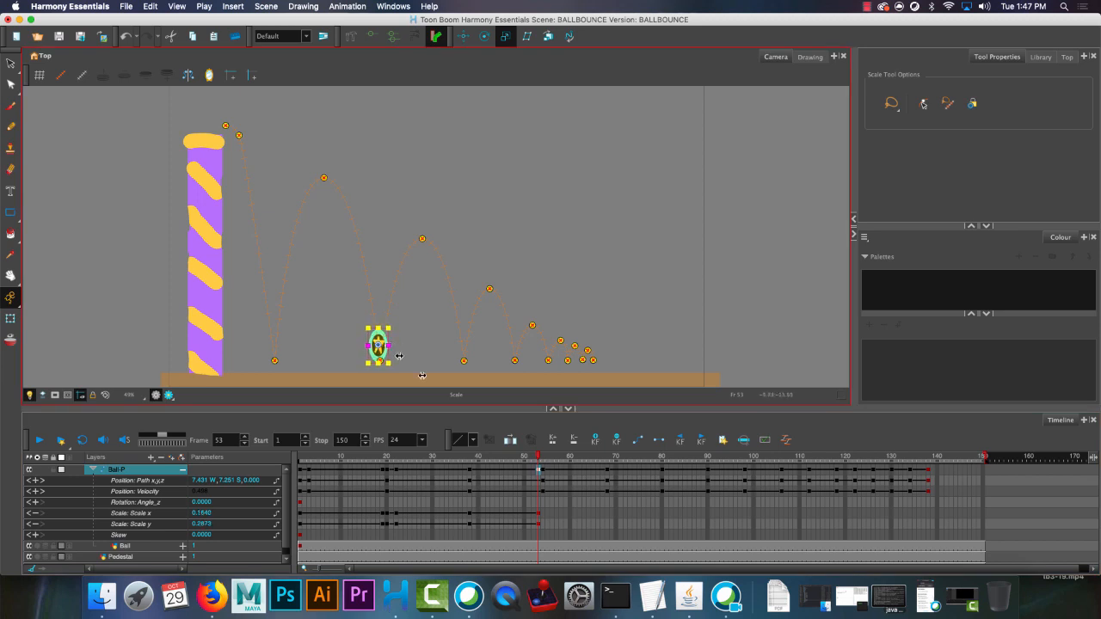
# At frame 54, the second floor contact, keyframe the ball squashed to about 0.285 Scale x and 0.144 Scale y.
pyautogui.click(543, 516)
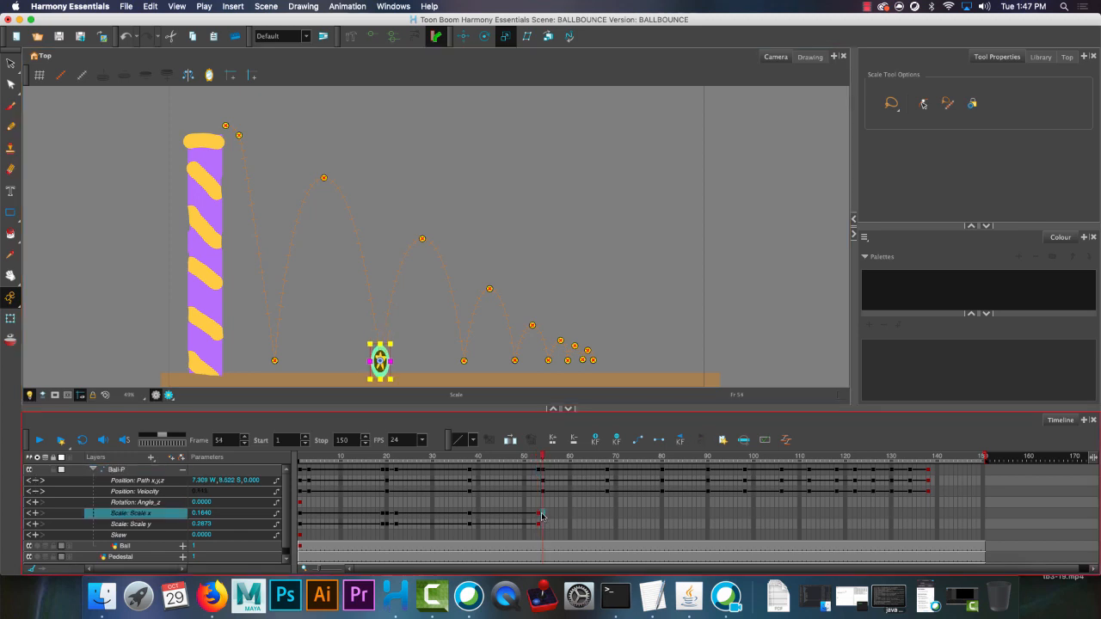
pyautogui.click(541, 516)
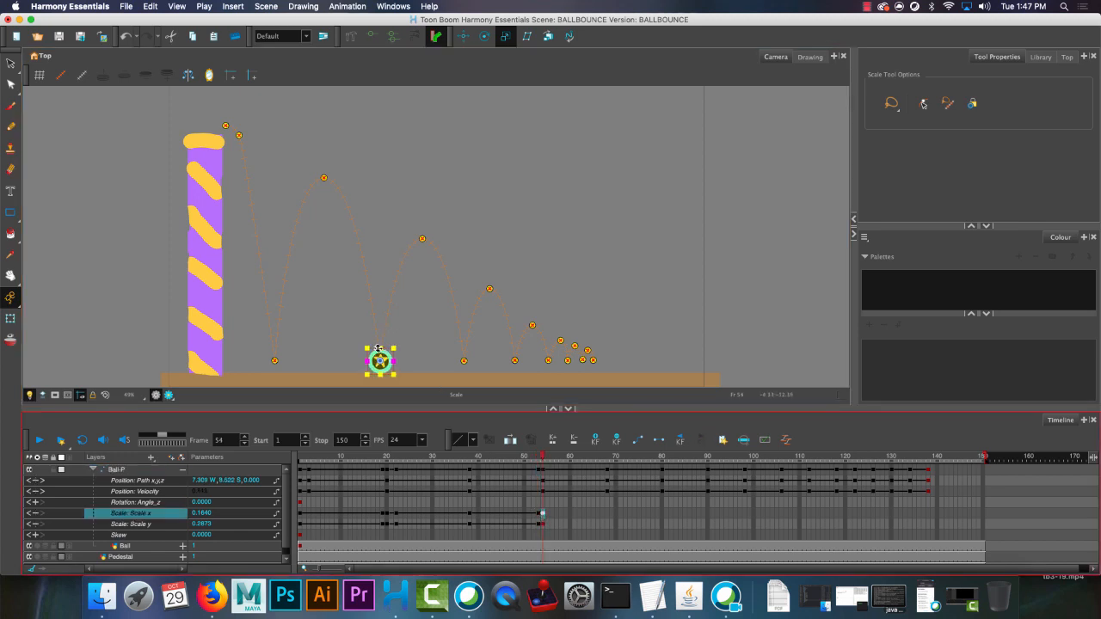
pyautogui.moveTo(379, 347); pyautogui.dragTo(397, 360)
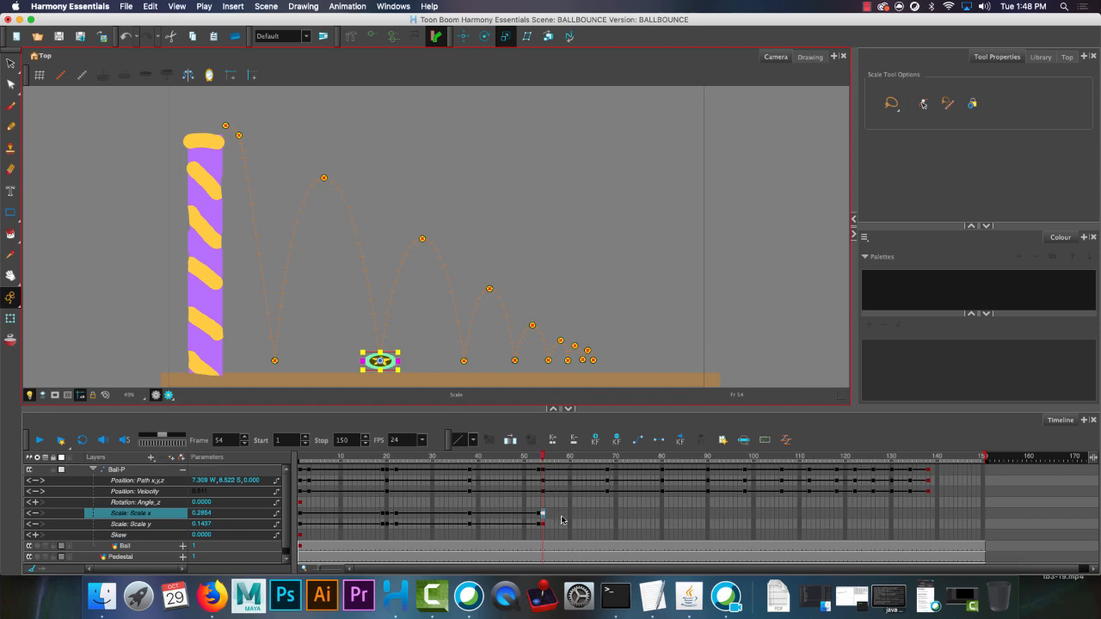
# Paste the scale keyframes at frame 56 and stretch the rebounding ball to about 0.178 Scale x and 0.274 Scale y.
pyautogui.click(553, 516)
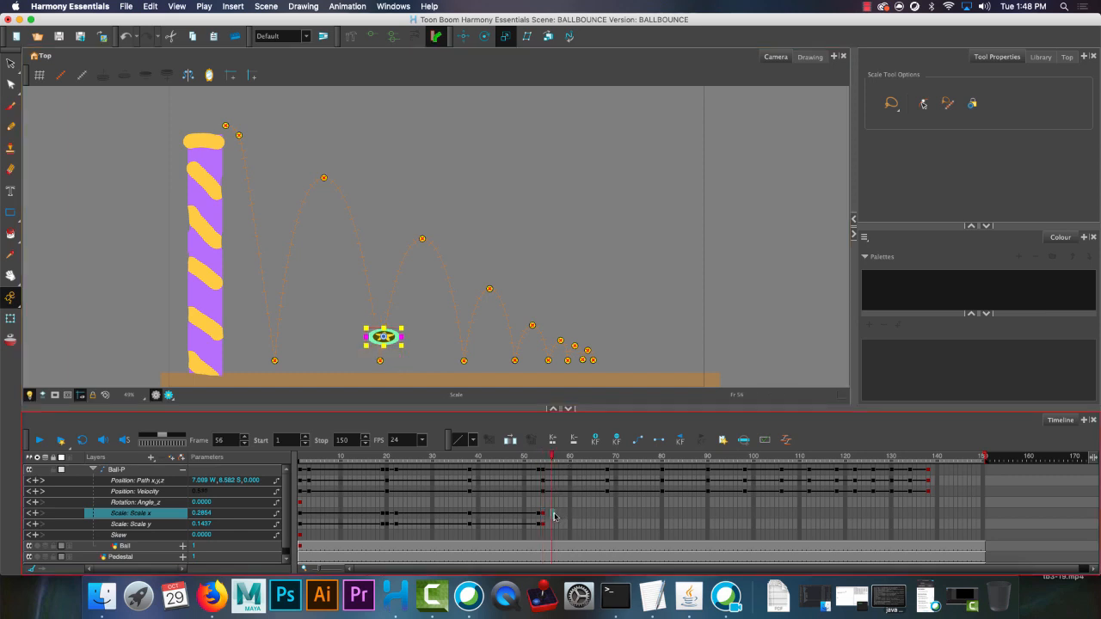
pyautogui.press('super+v')
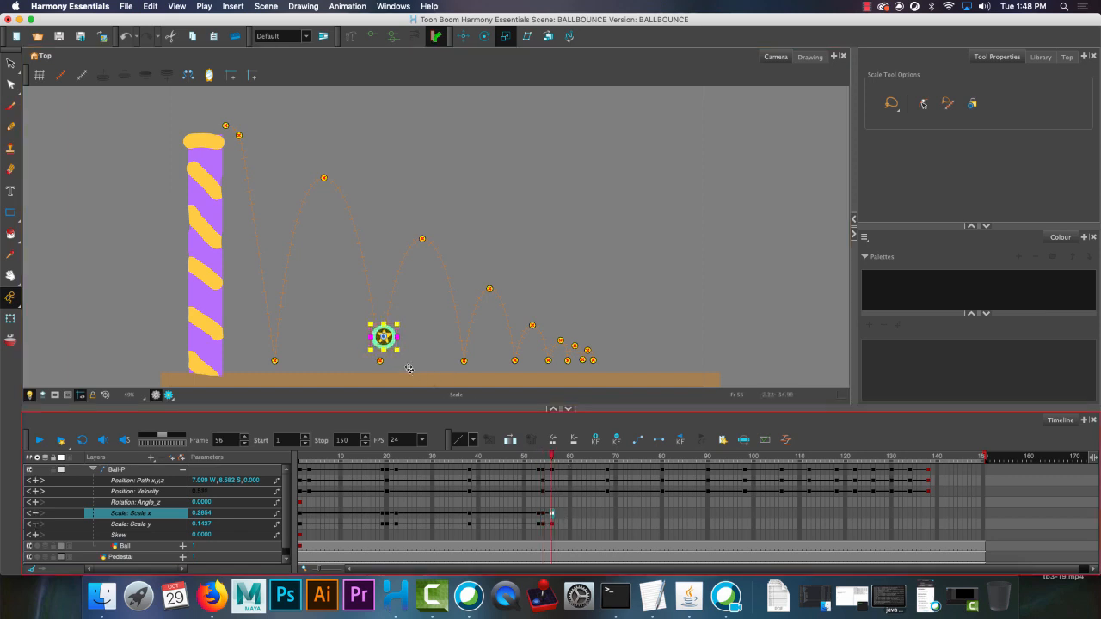
pyautogui.moveTo(383, 350); pyautogui.dragTo(385, 354)
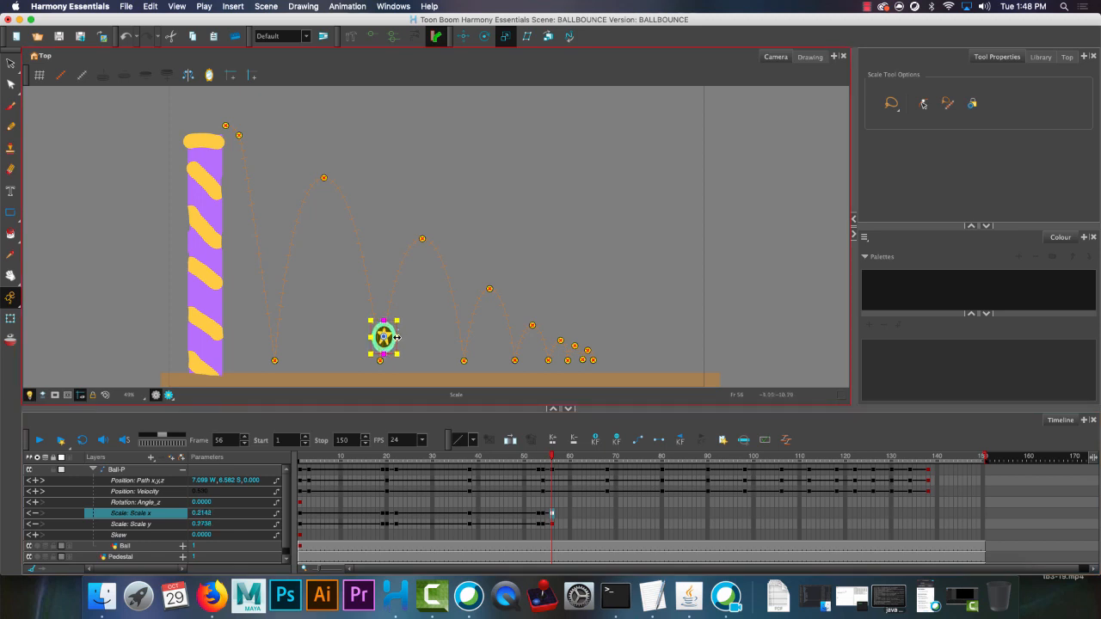
pyautogui.moveTo(397, 337); pyautogui.dragTo(394, 338)
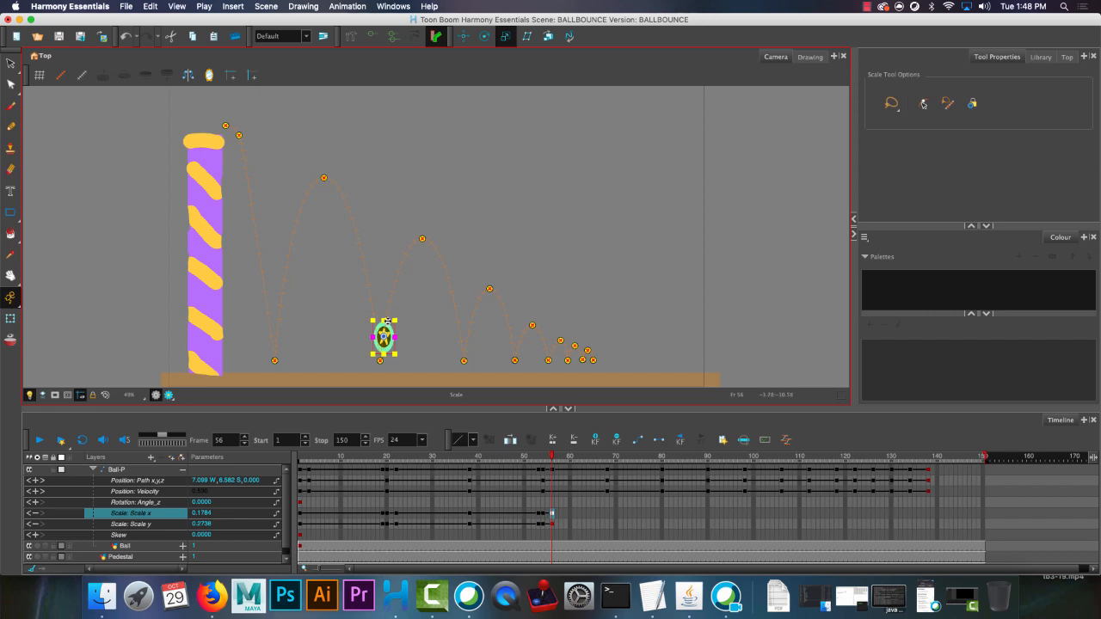
# Play the animation from frame 1 to review the squash and stretch of the first two floor contacts.
pyautogui.moveTo(549, 455); pyautogui.dragTo(276, 463)
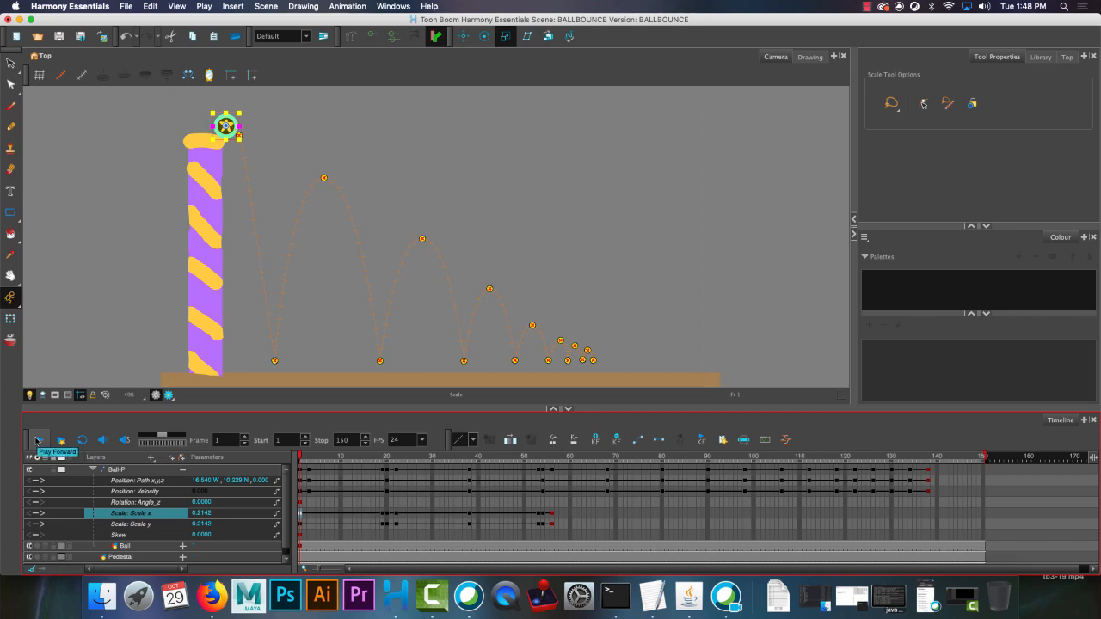
pyautogui.click(37, 441)
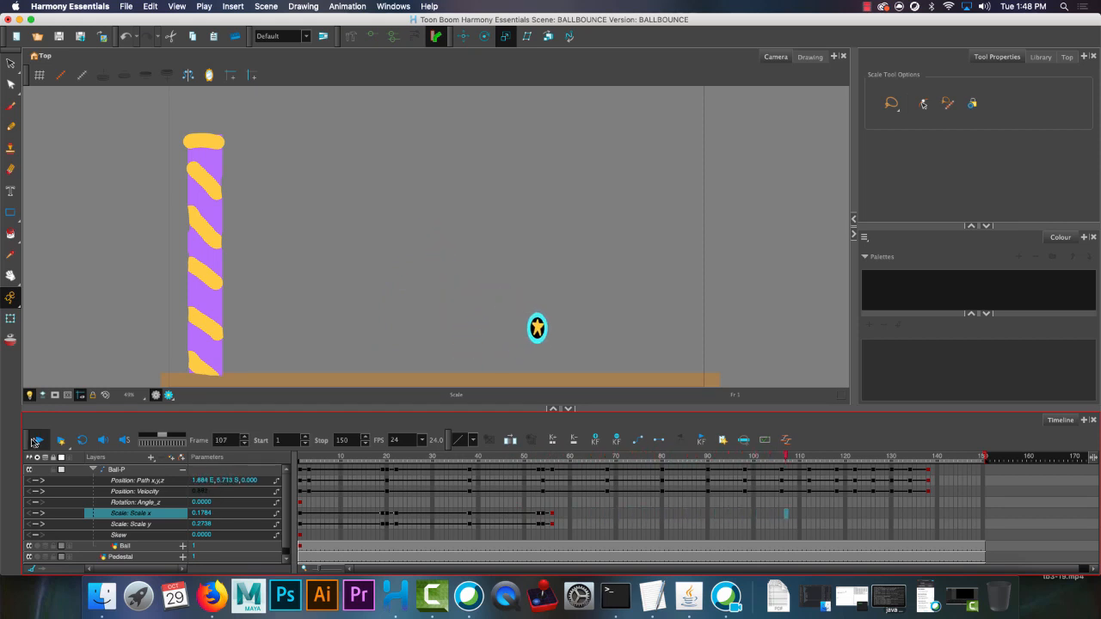
pyautogui.click(37, 440)
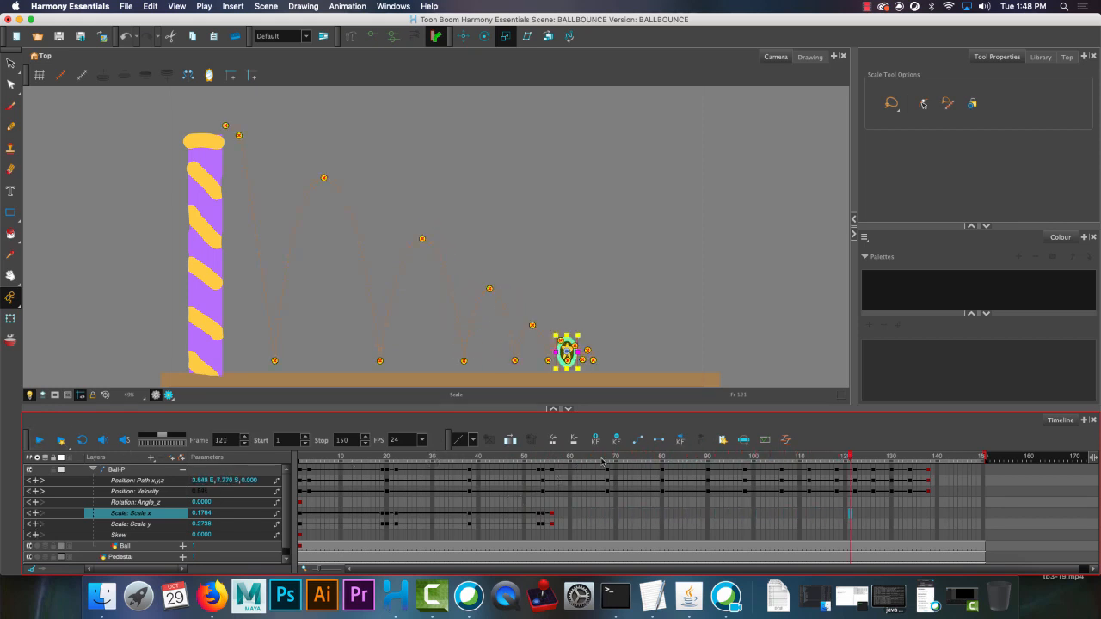
# Paste the round ball's scale keyframes at frame 68, and keyframe a stretch at frame 79 of about 0.153 Scale x and 0.268 Scale y.
pyautogui.moveTo(589, 456); pyautogui.dragTo(608, 456)
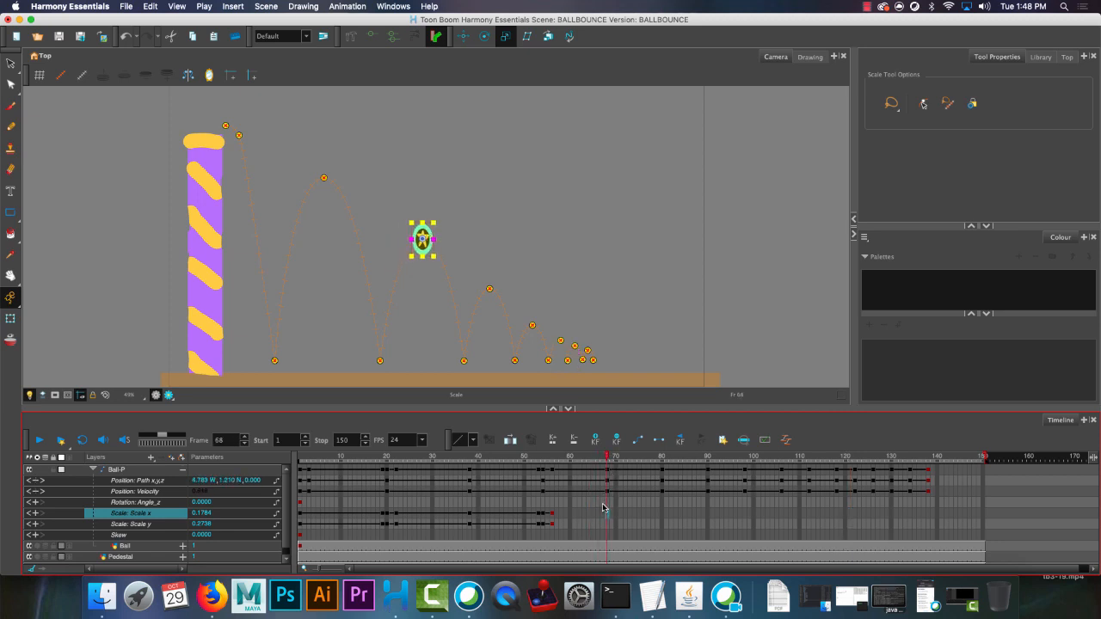
pyautogui.press('super+v')
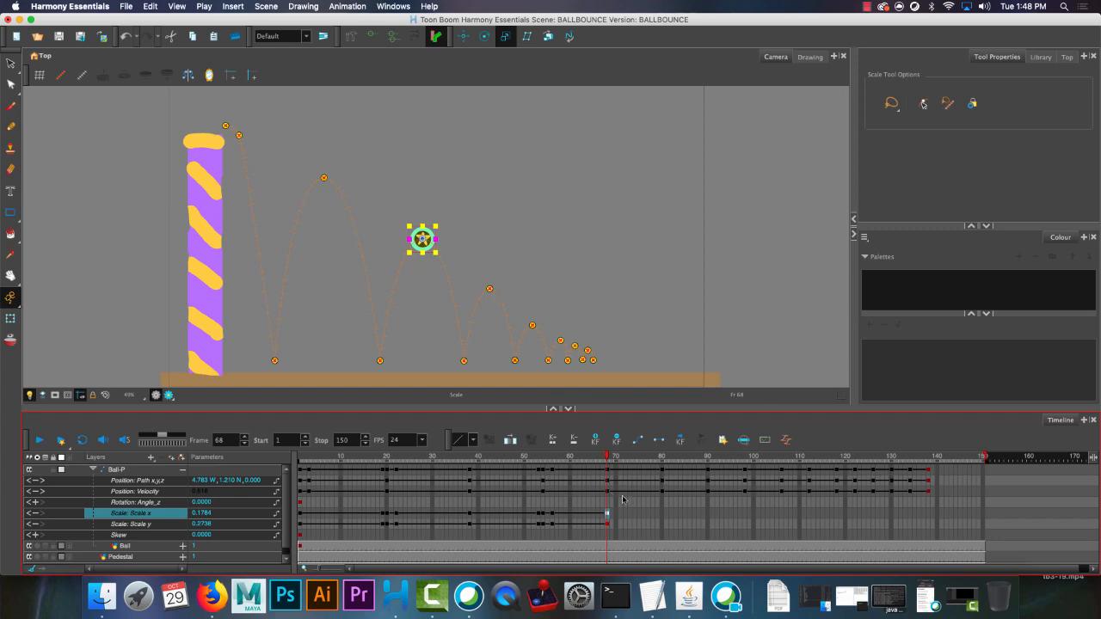
pyautogui.click(656, 521)
pyautogui.click(659, 513)
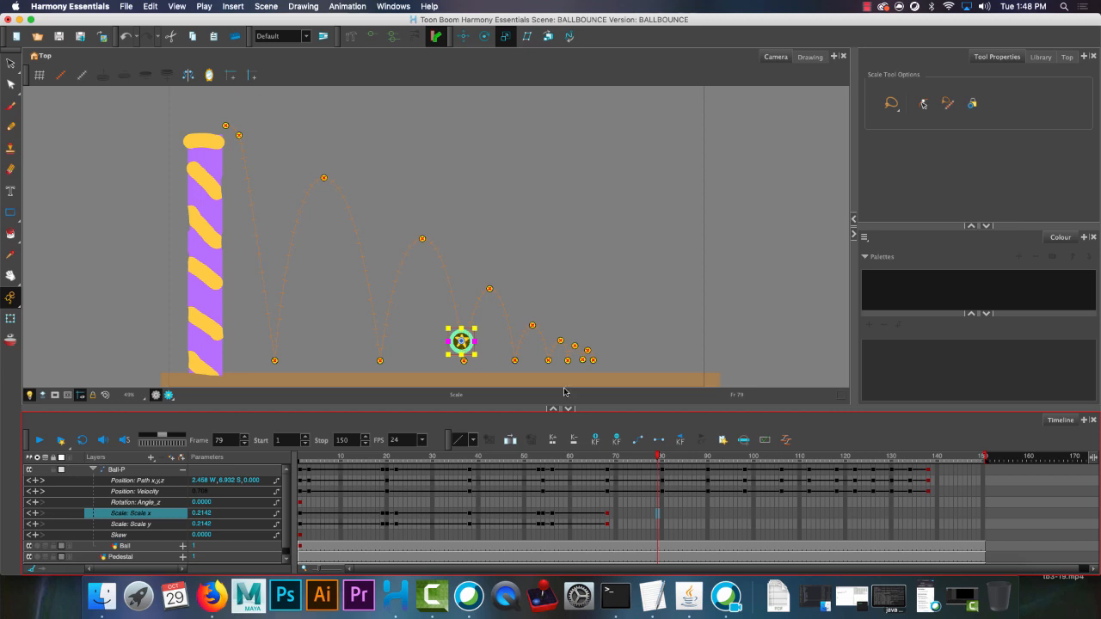
pyautogui.press('F6')
pyautogui.moveTo(461, 328); pyautogui.dragTo(470, 340)
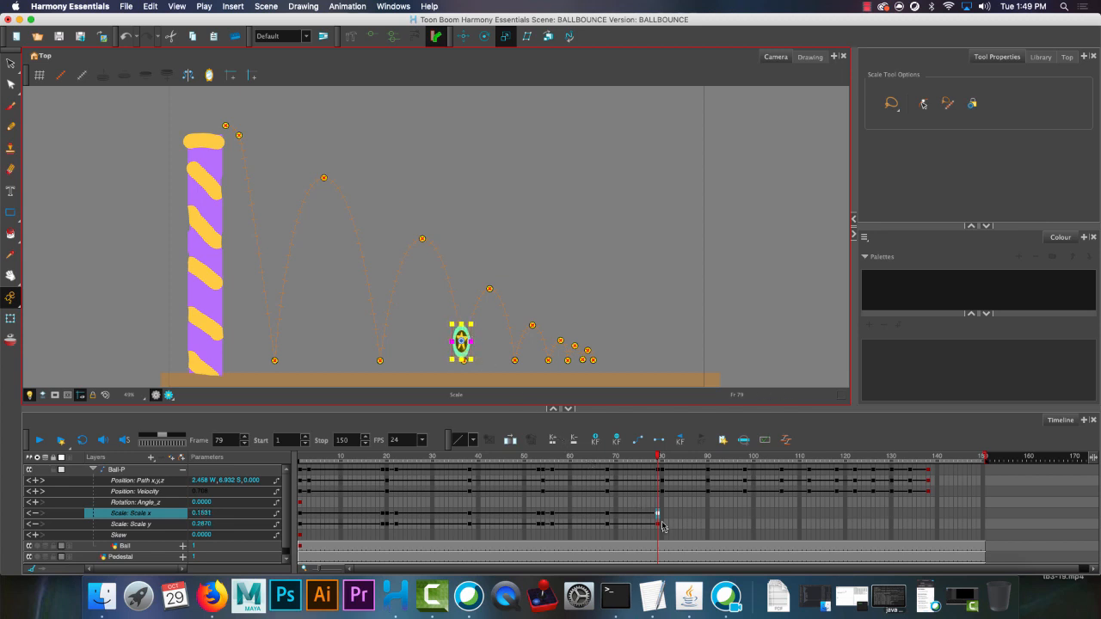
pyautogui.moveTo(460, 324); pyautogui.dragTo(459, 322)
# Paste the scale keyframes at frame 80, the third floor contact, and squash the ball to about 0.270 Scale x and 0.162 Scale y.
pyautogui.click(660, 459)
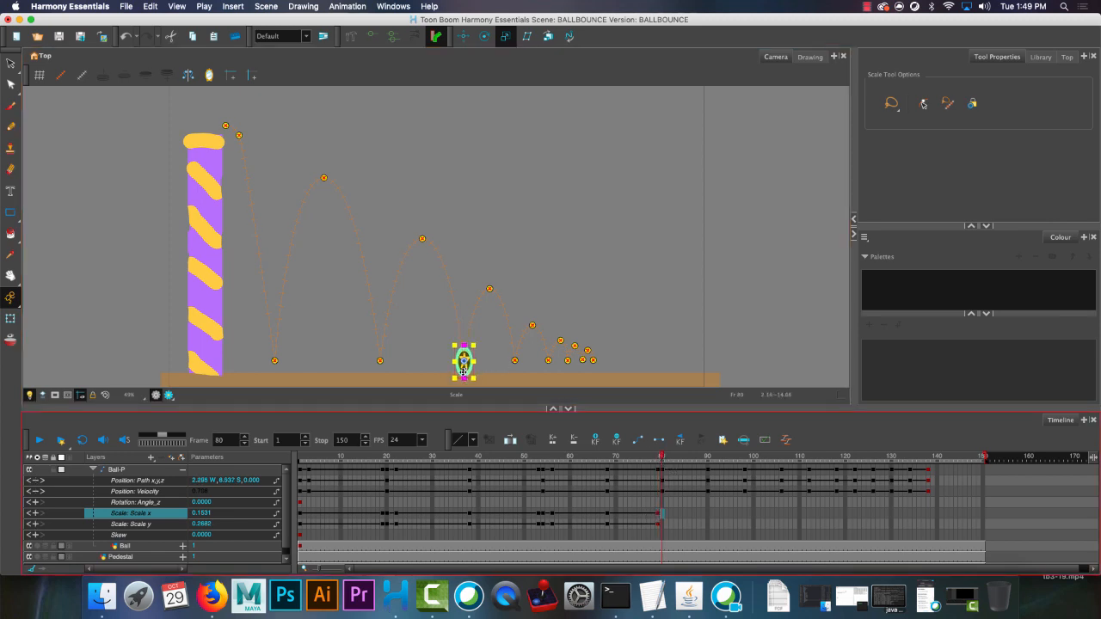
pyautogui.press('super+v')
pyautogui.moveTo(464, 370); pyautogui.dragTo(481, 363)
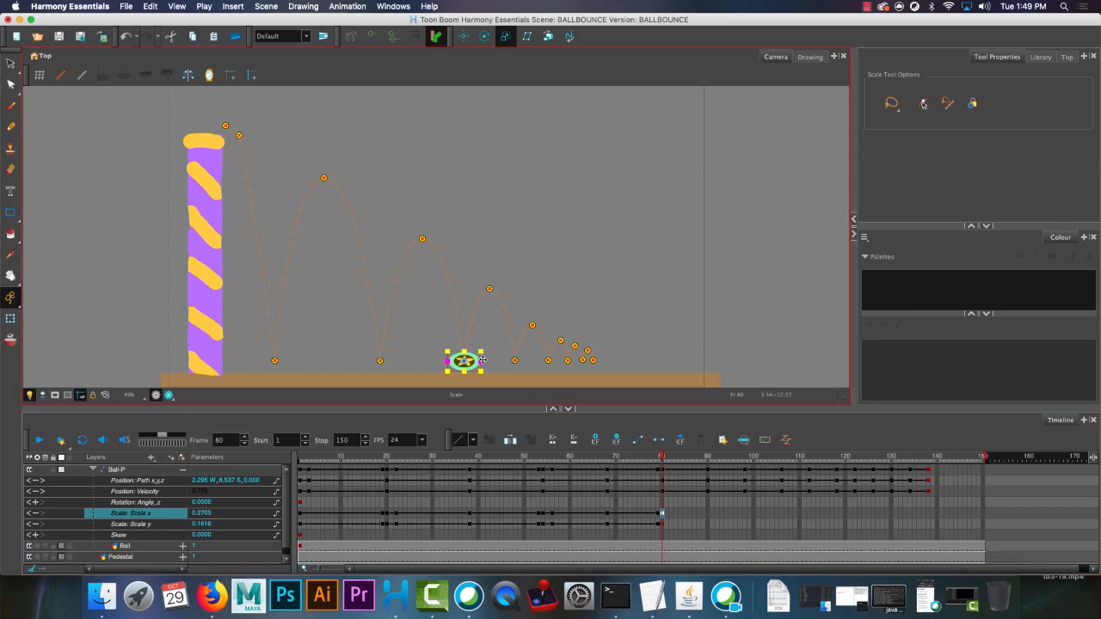
# Paste the scale keyframes at frame 82 and stretch the ball to about 0.168 Scale x and 0.304 Scale y.
pyautogui.click(673, 513)
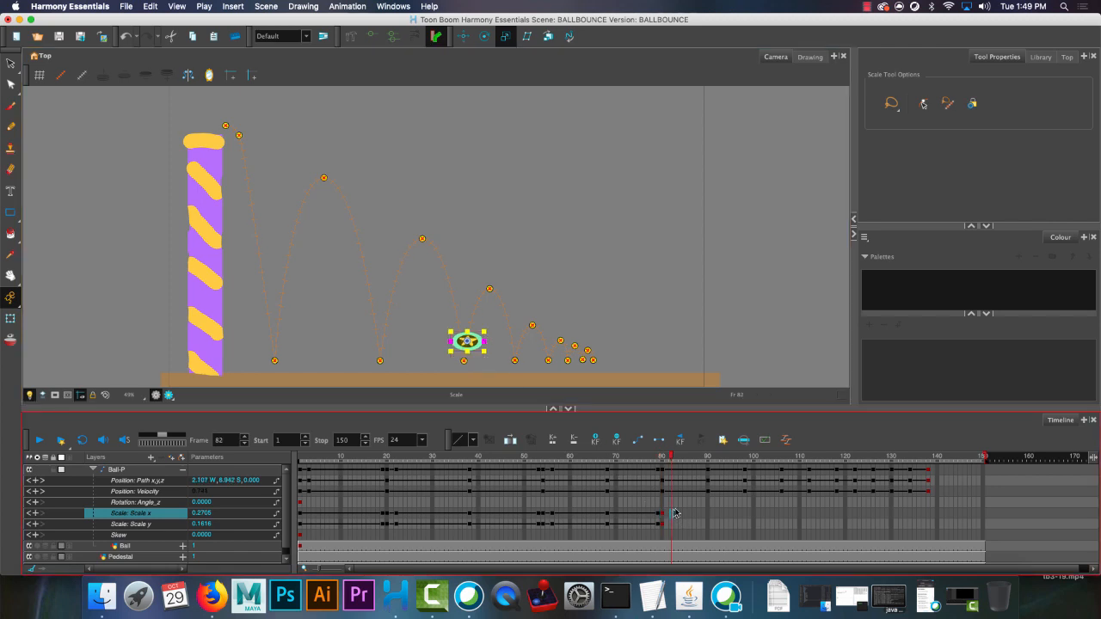
pyautogui.press('super+v')
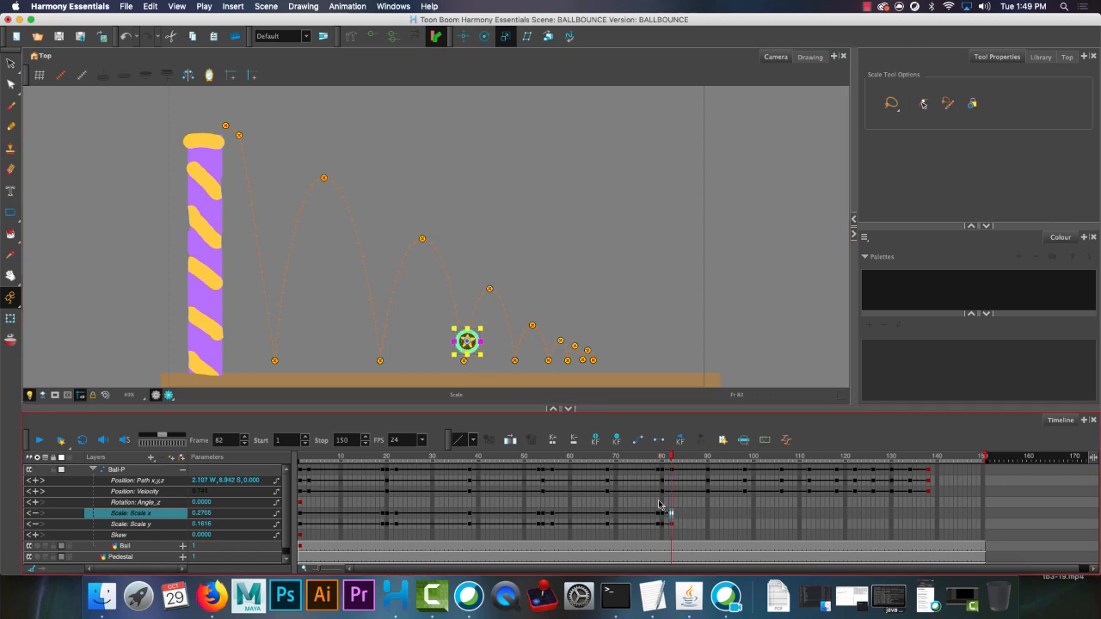
pyautogui.moveTo(466, 327); pyautogui.dragTo(466, 321)
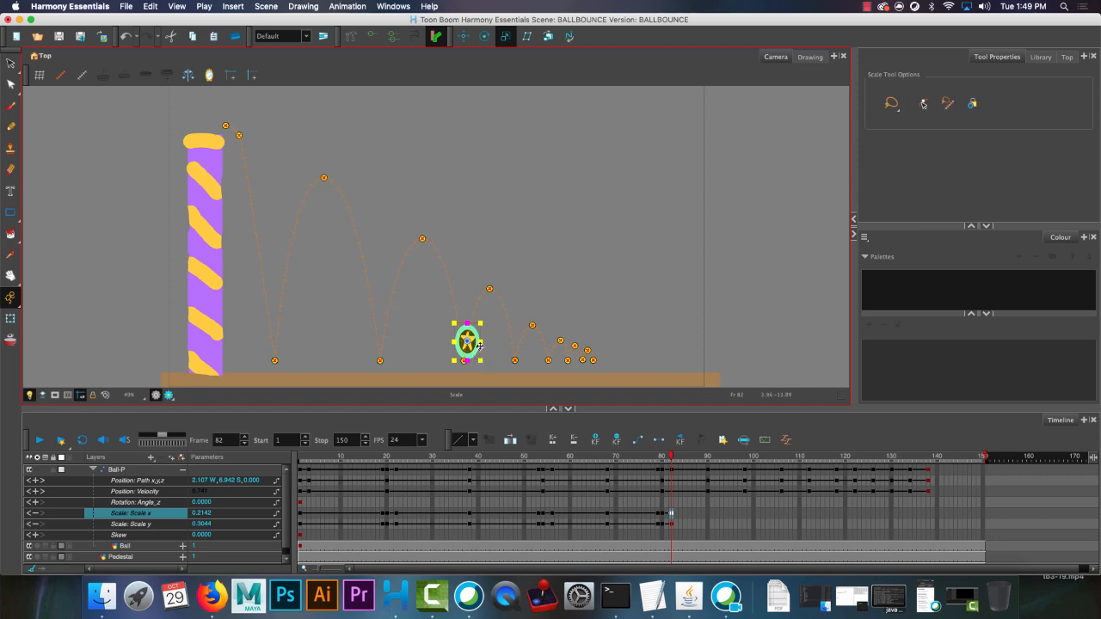
pyautogui.moveTo(479, 341); pyautogui.dragTo(476, 341)
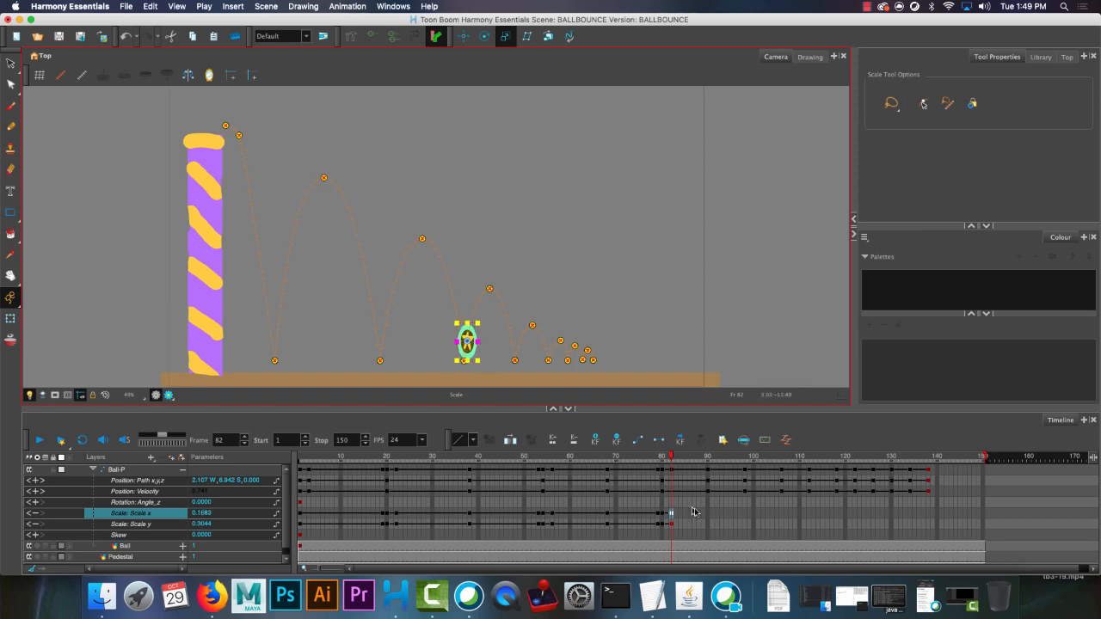
# Paste the round ball's scale keyframes at frames 90 and 97, stretching frame 97 to about 0.159 Scale x and 0.259 Scale y.
pyautogui.click(708, 516)
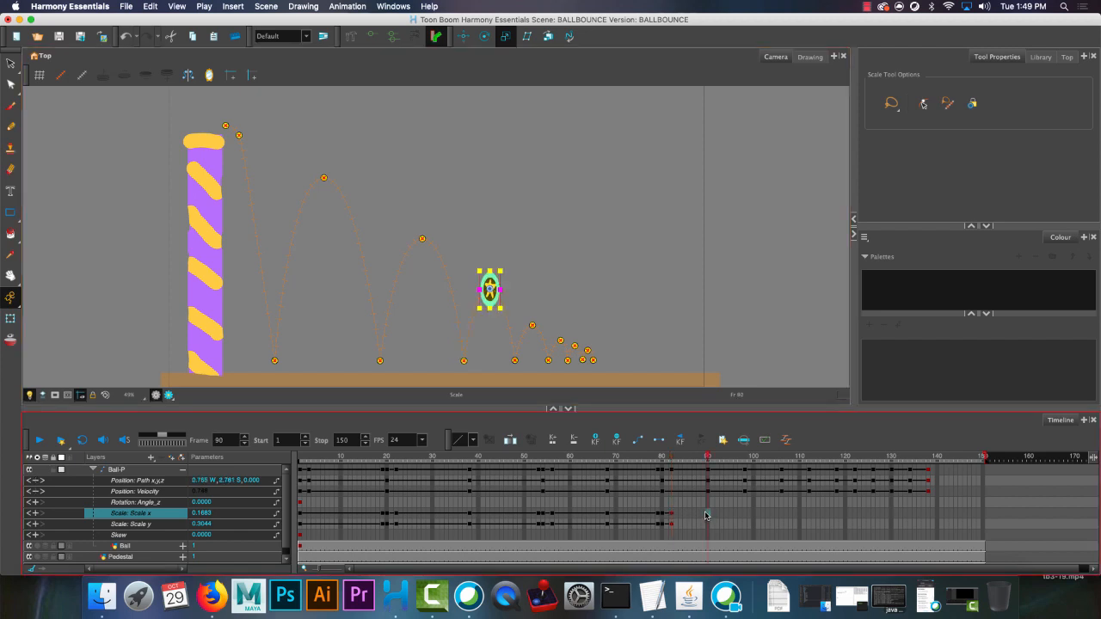
pyautogui.press('super+v')
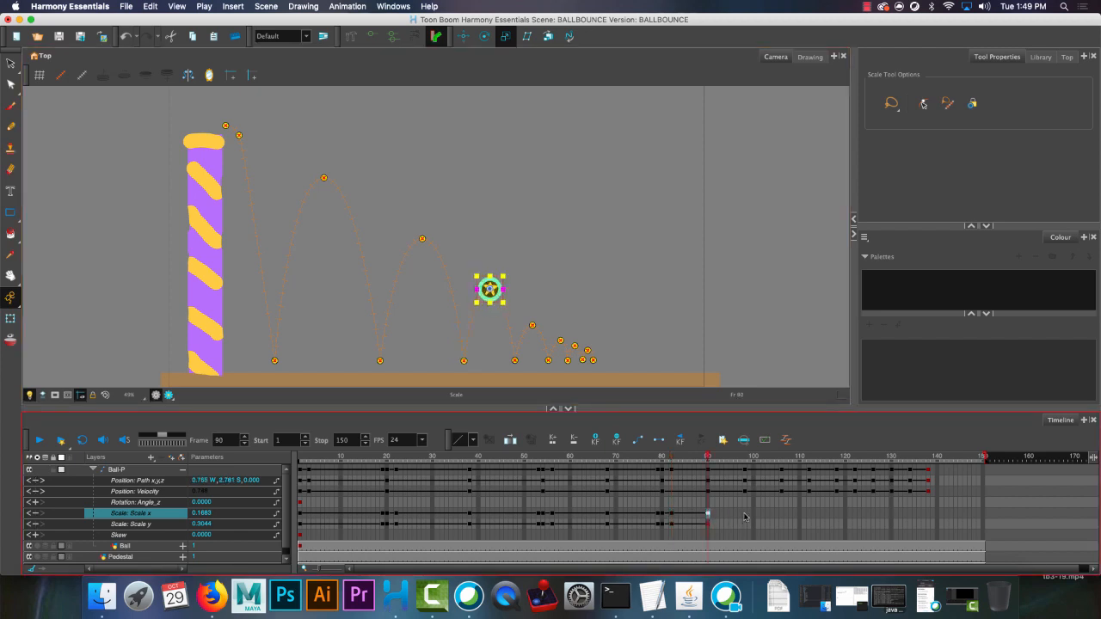
pyautogui.click(744, 515)
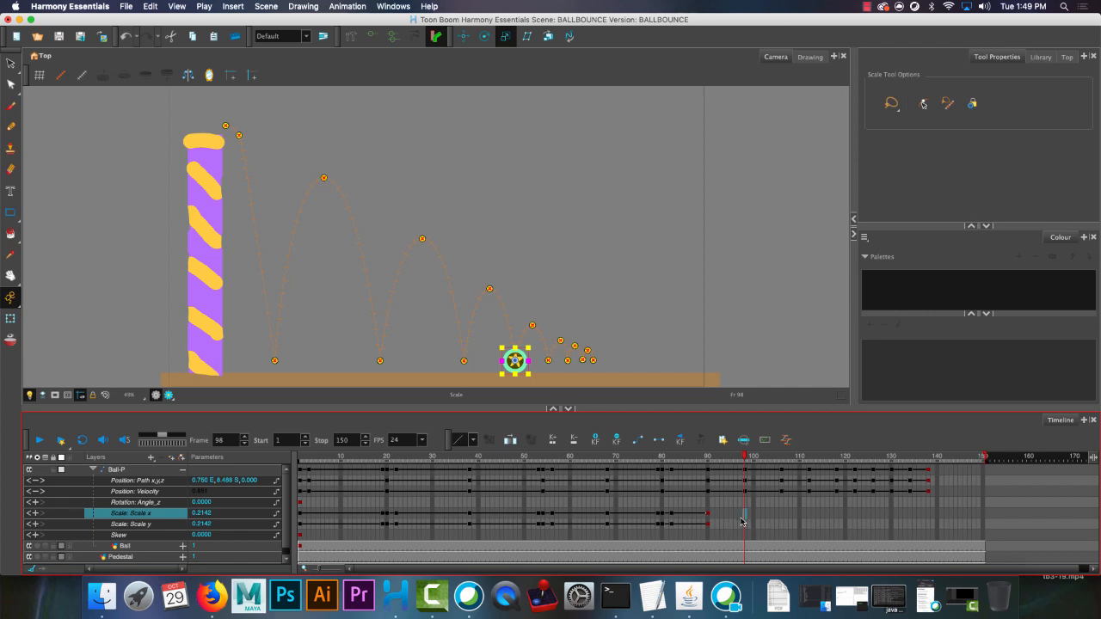
pyautogui.click(740, 515)
pyautogui.press('super+v')
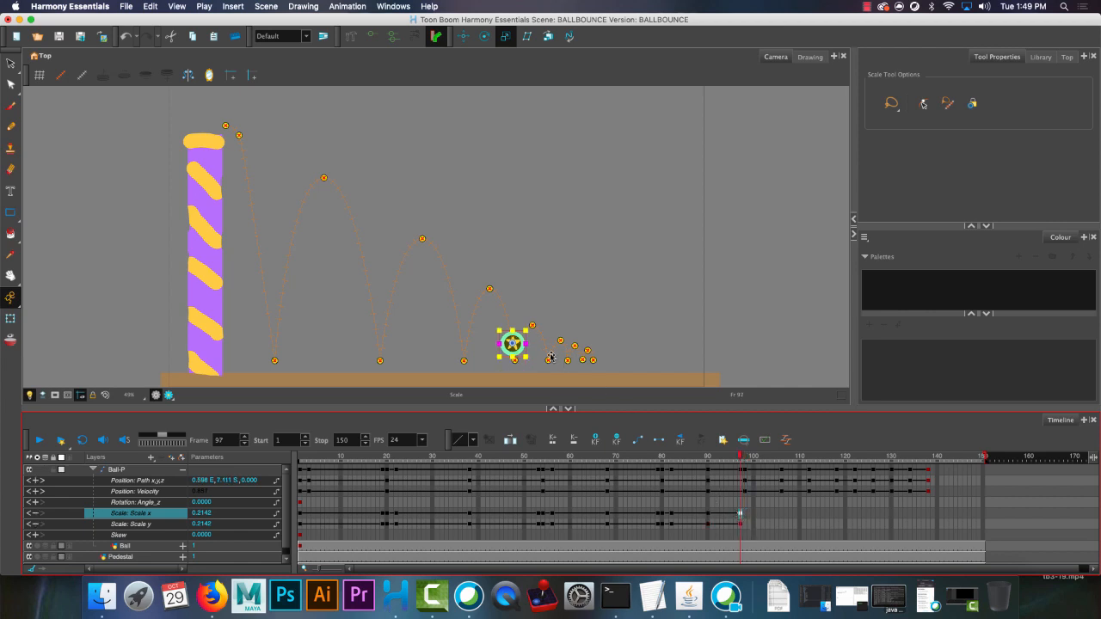
pyautogui.moveTo(512, 331)
pyautogui.mouseDown()
pyautogui.moveTo(523, 344)
pyautogui.moveTo(512, 333)
pyautogui.mouseUp()
# Paste the scale keyframes at frame 98, the fourth floor contact, and squash the ball to about 0.242 Scale x and 0.178 Scale y.
pyautogui.click(745, 516)
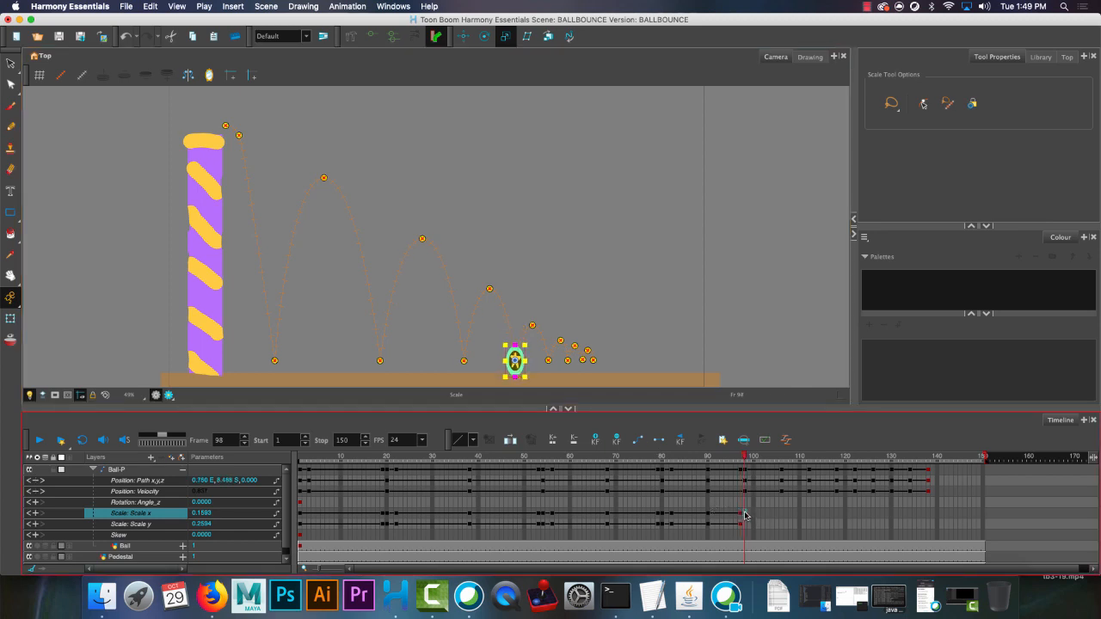
pyautogui.press('super+v')
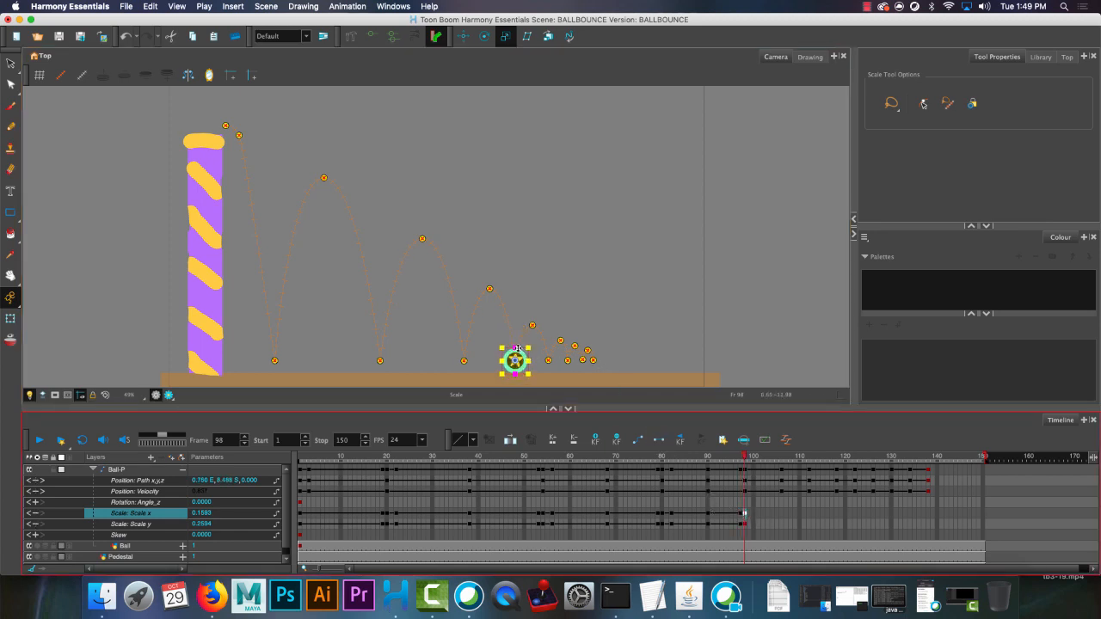
pyautogui.moveTo(515, 346); pyautogui.dragTo(529, 361)
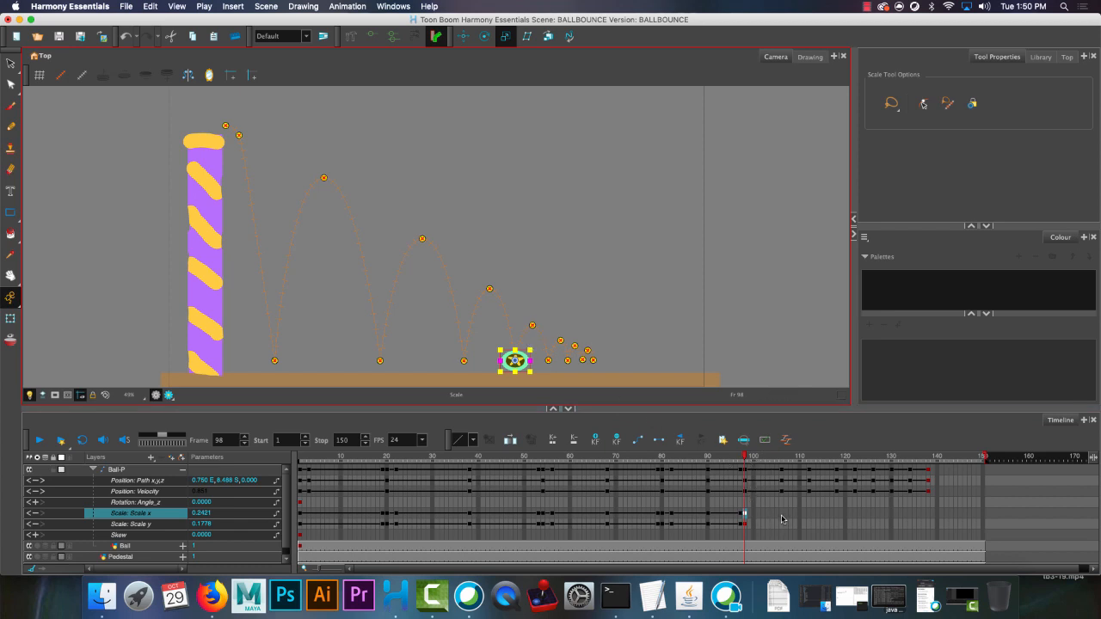
# Paste the scale keyframes at frame 100 and stretch the ball to about 0.175 Scale x and 0.248 Scale y.
pyautogui.click(781, 518)
pyautogui.click(753, 515)
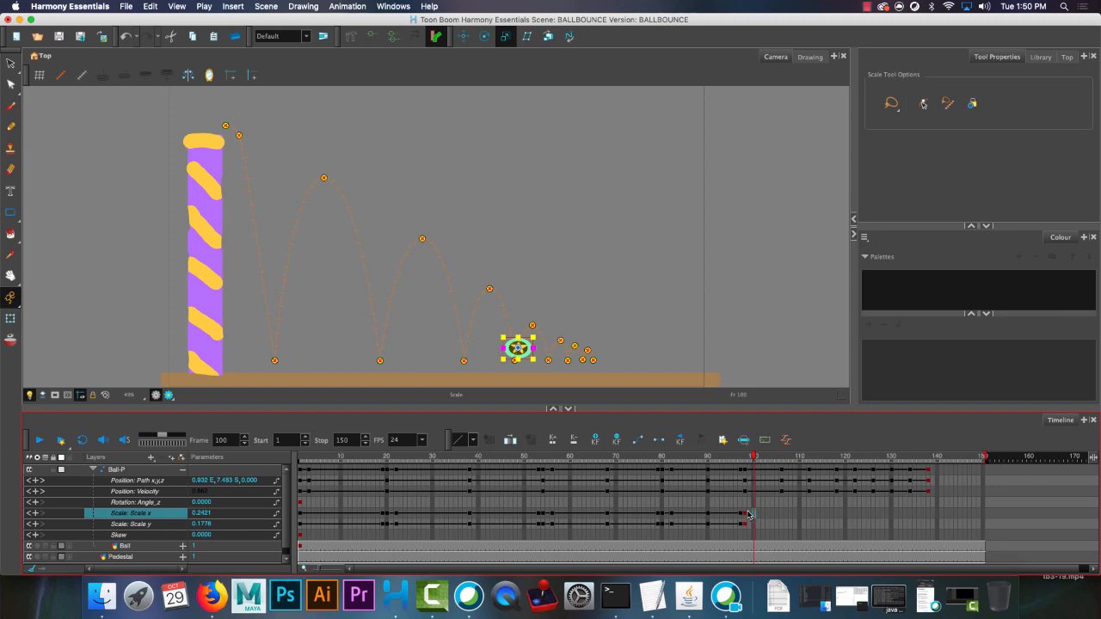
pyautogui.press('super+v')
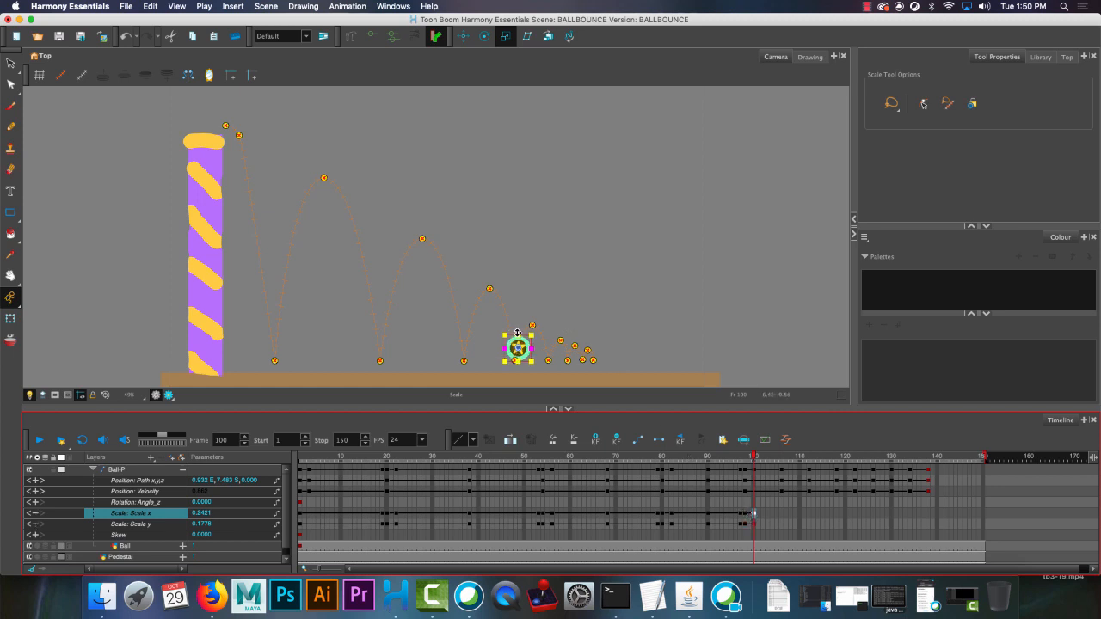
pyautogui.click(517, 334)
pyautogui.moveTo(517, 334); pyautogui.dragTo(527, 346)
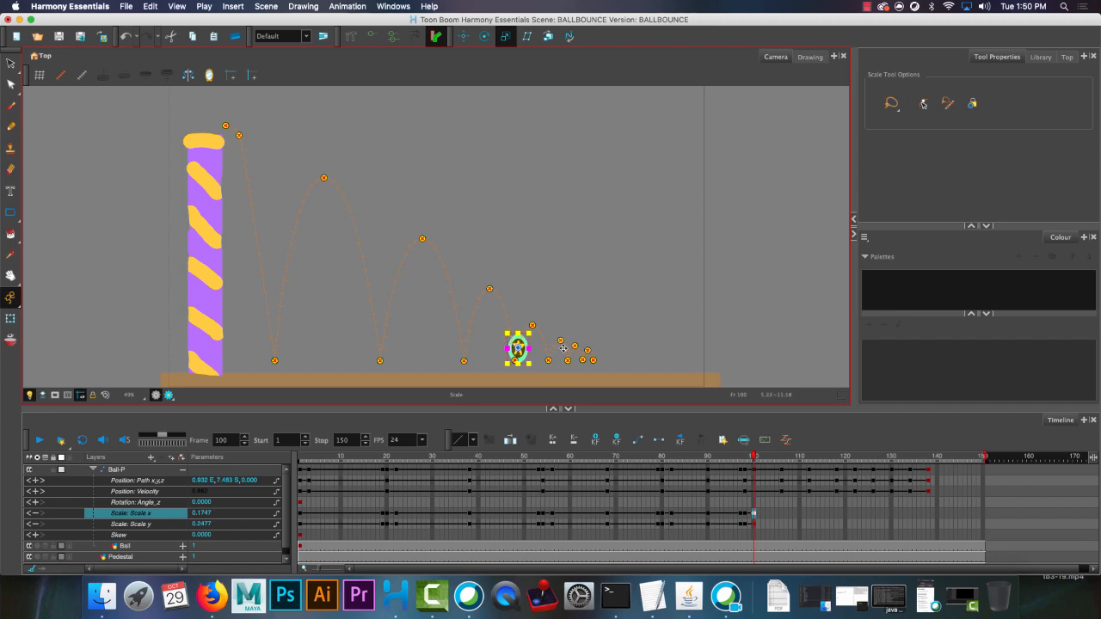
# Paste the round ball's scale keyframes at frames 106 and 111, stretching frame 111 to about 0.178 Scale x and 0.273 Scale y.
pyautogui.moveTo(756, 458); pyautogui.dragTo(781, 457)
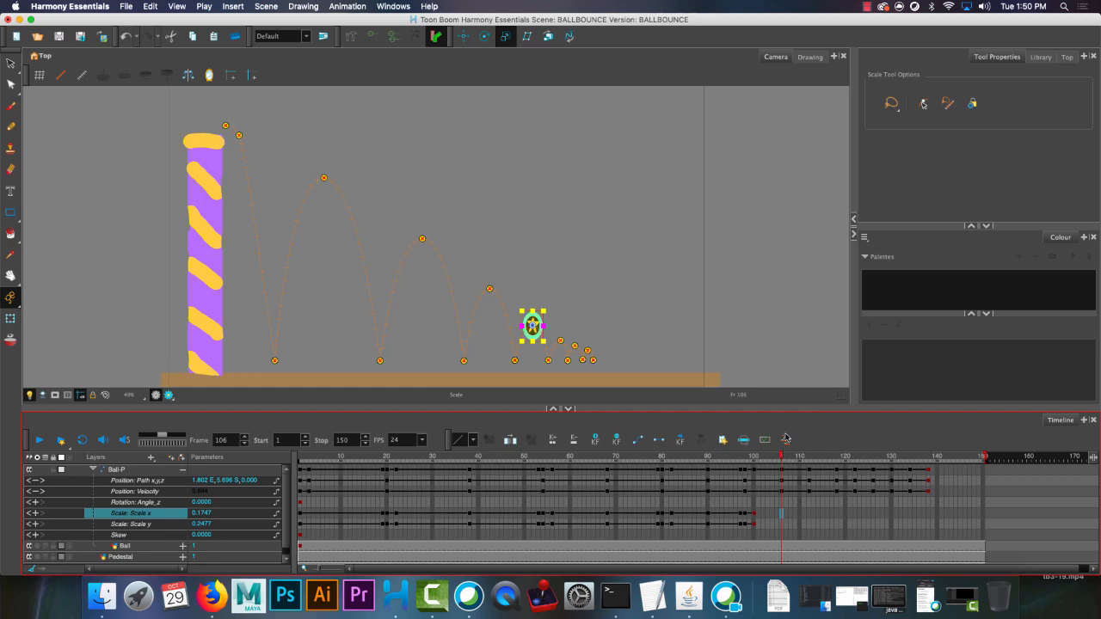
pyautogui.press('super+v')
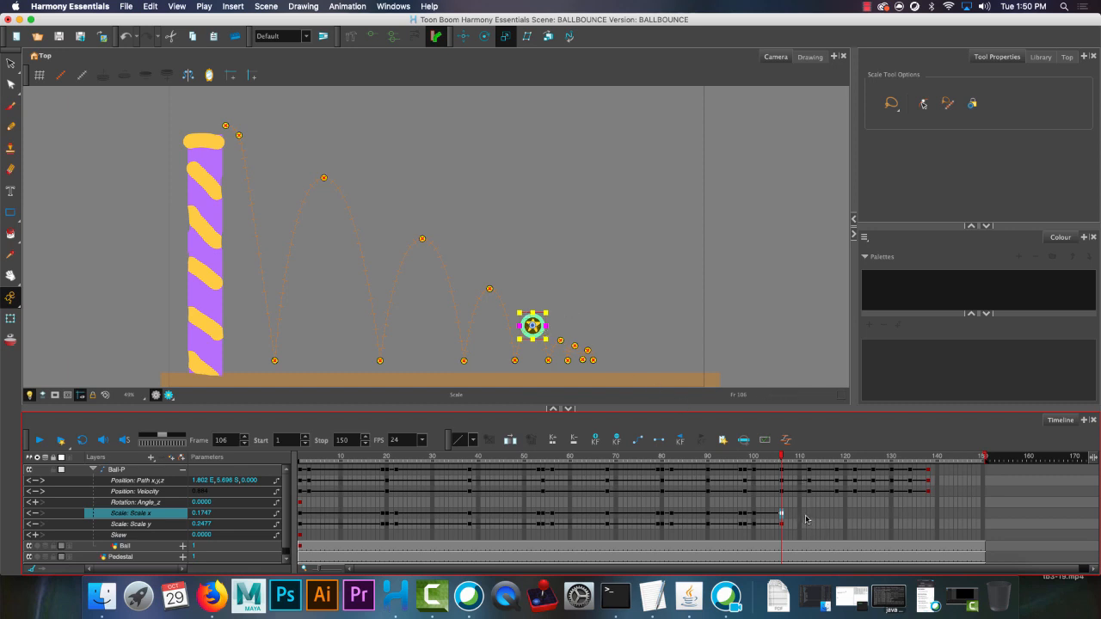
pyautogui.click(808, 516)
pyautogui.moveTo(808, 516); pyautogui.dragTo(805, 516)
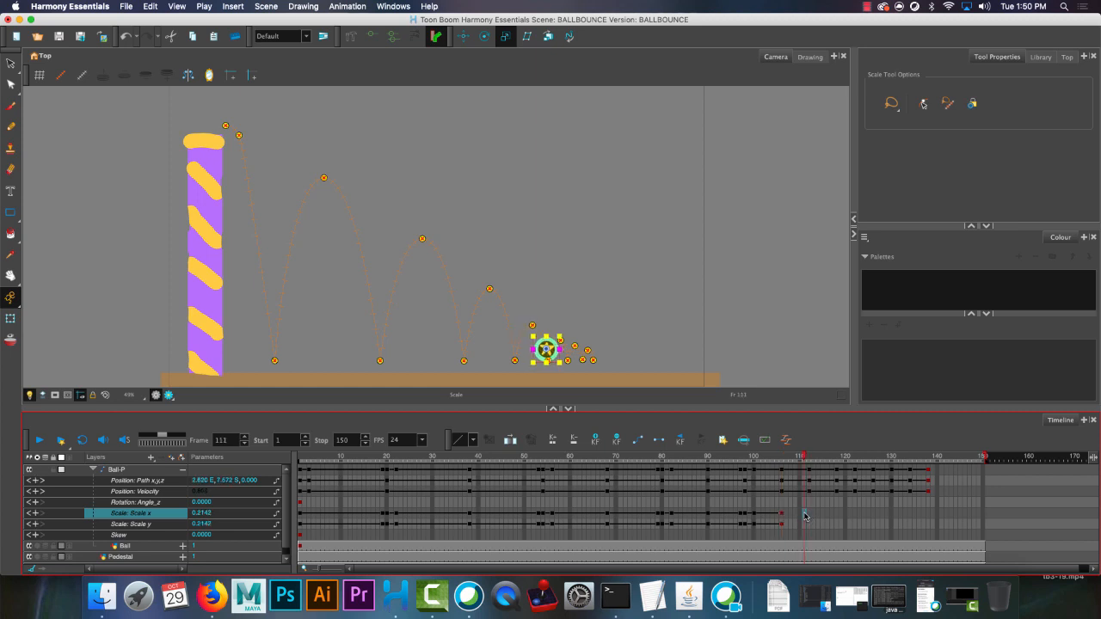
pyautogui.press('F6')
pyautogui.moveTo(547, 335); pyautogui.dragTo(555, 350)
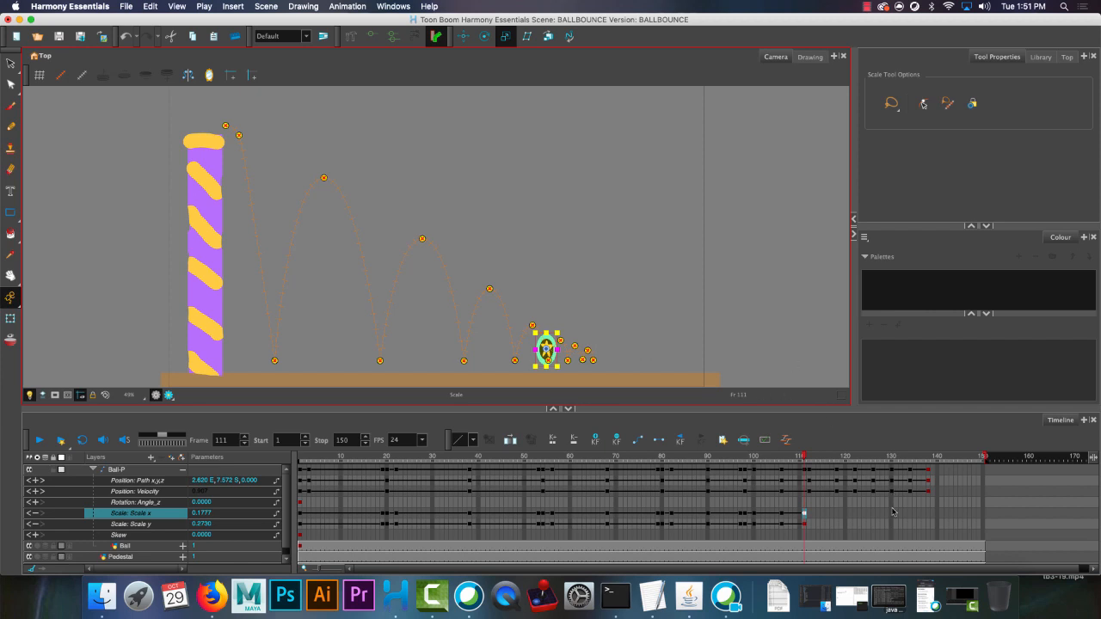
# Paste the scale keyframes at frames 112 and 114, squashing to about 0.243 by 0.172 at contact and stretching to about 0.186 by 0.252 on rebound.
pyautogui.click(809, 517)
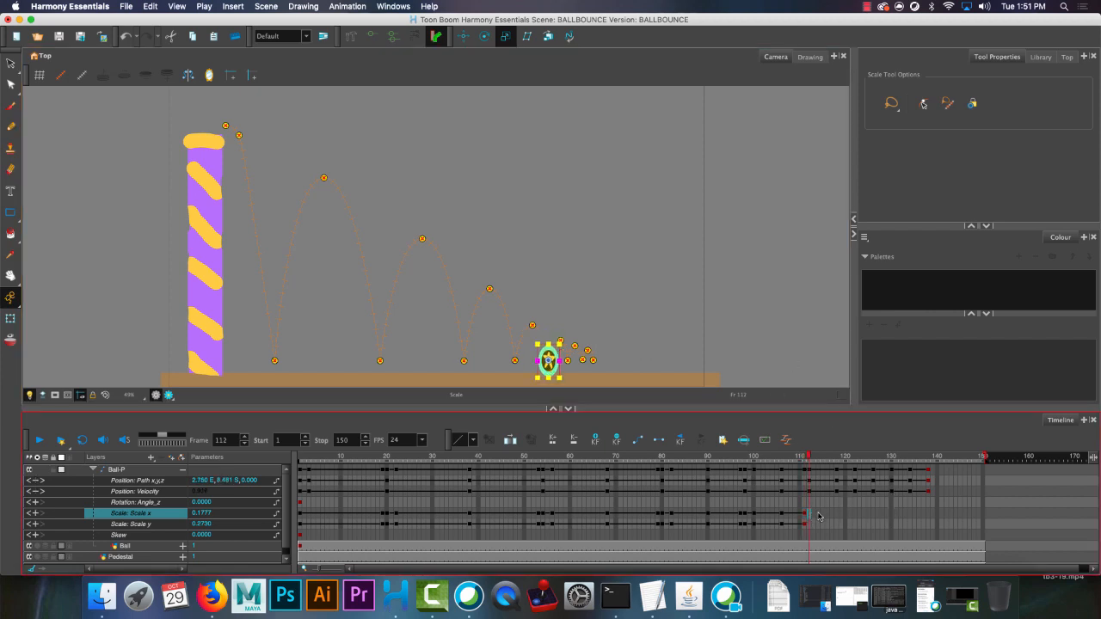
pyautogui.moveTo(548, 343)
pyautogui.mouseDown()
pyautogui.moveTo(569, 364)
pyautogui.moveTo(557, 353)
pyautogui.mouseUp()
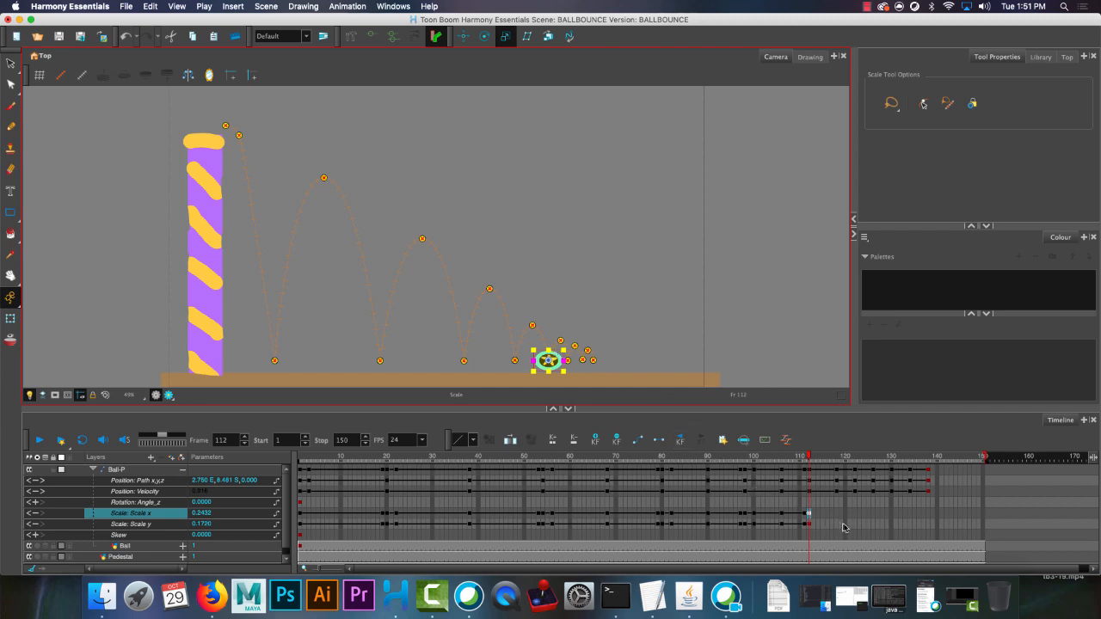
pyautogui.click(816, 513)
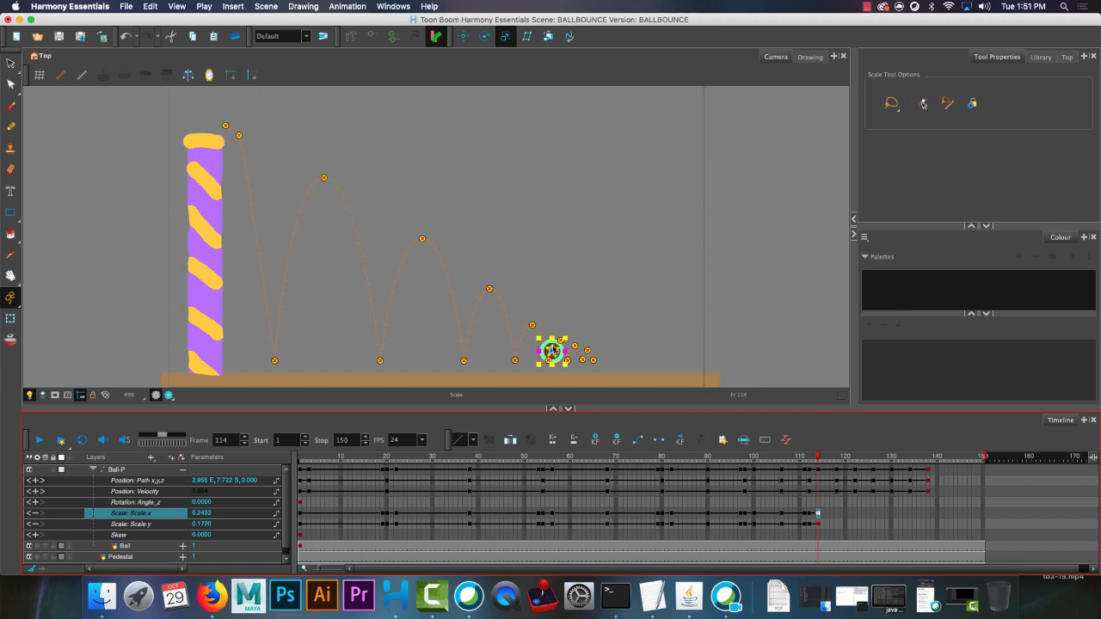
pyautogui.moveTo(551, 340); pyautogui.dragTo(563, 352)
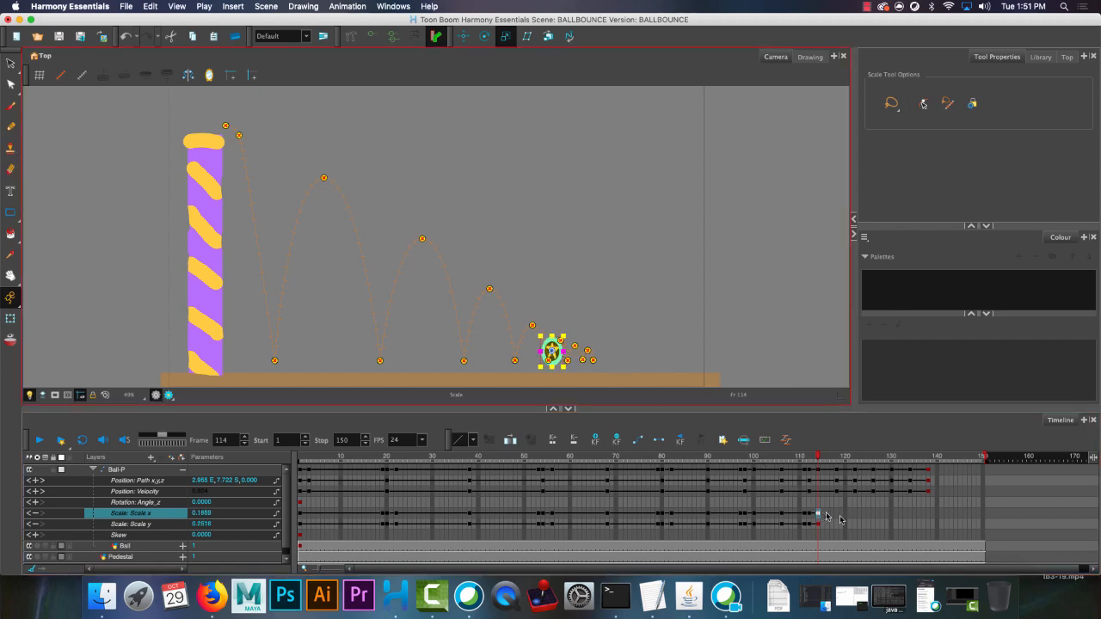
# Paste the round ball's scale keyframes at frames 118 and 121, stretching frame 121 to about 0.186 Scale x and 0.241 Scale y.
pyautogui.click(837, 516)
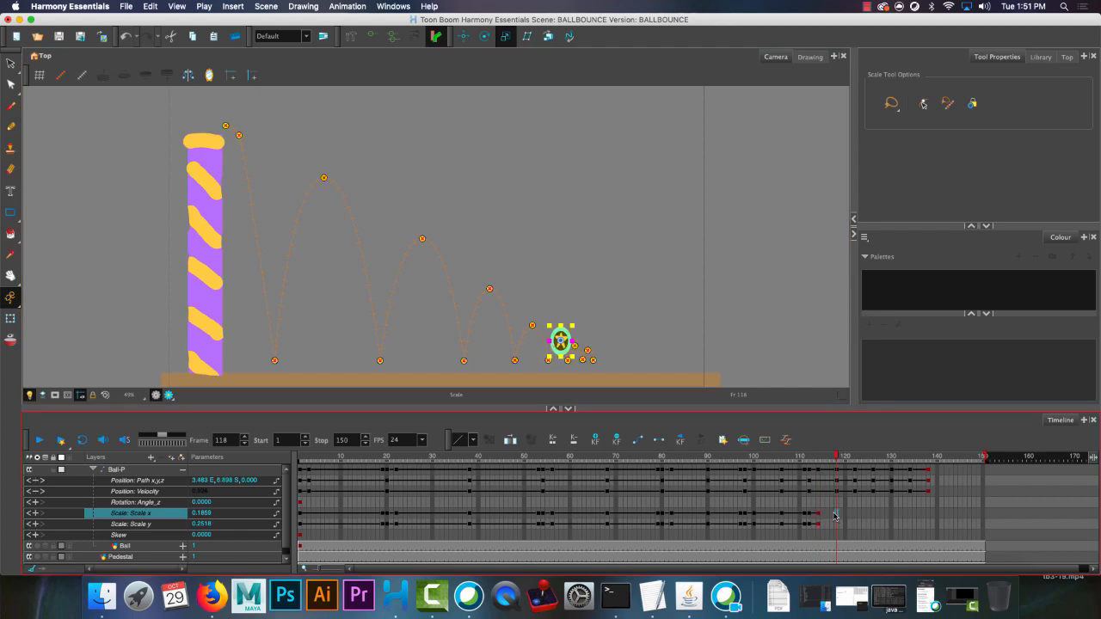
pyautogui.press('super+v')
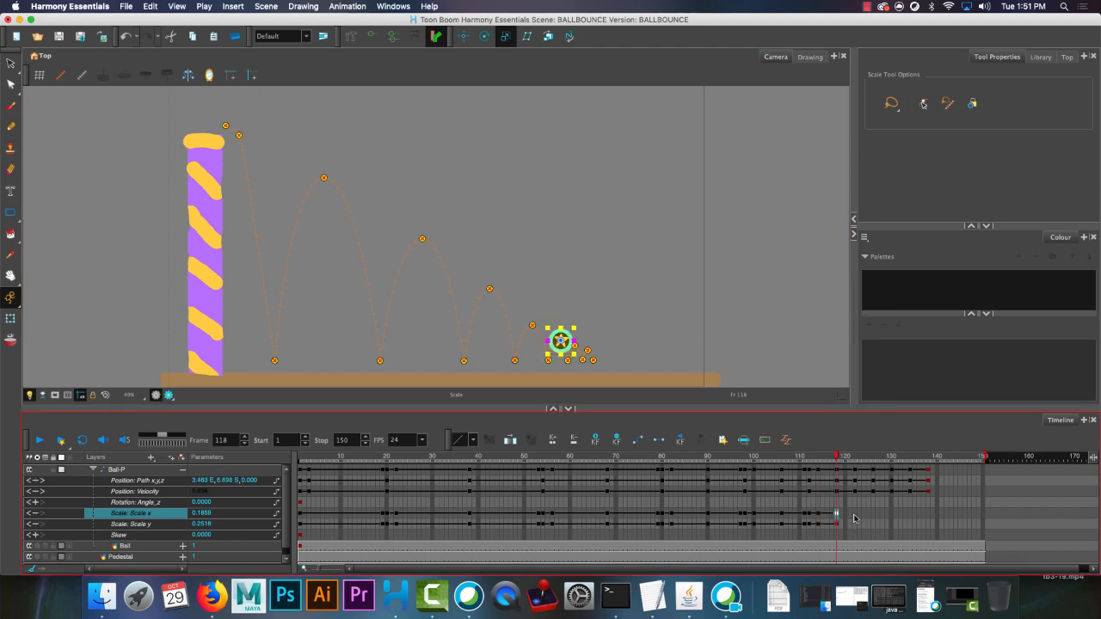
pyautogui.click(853, 517)
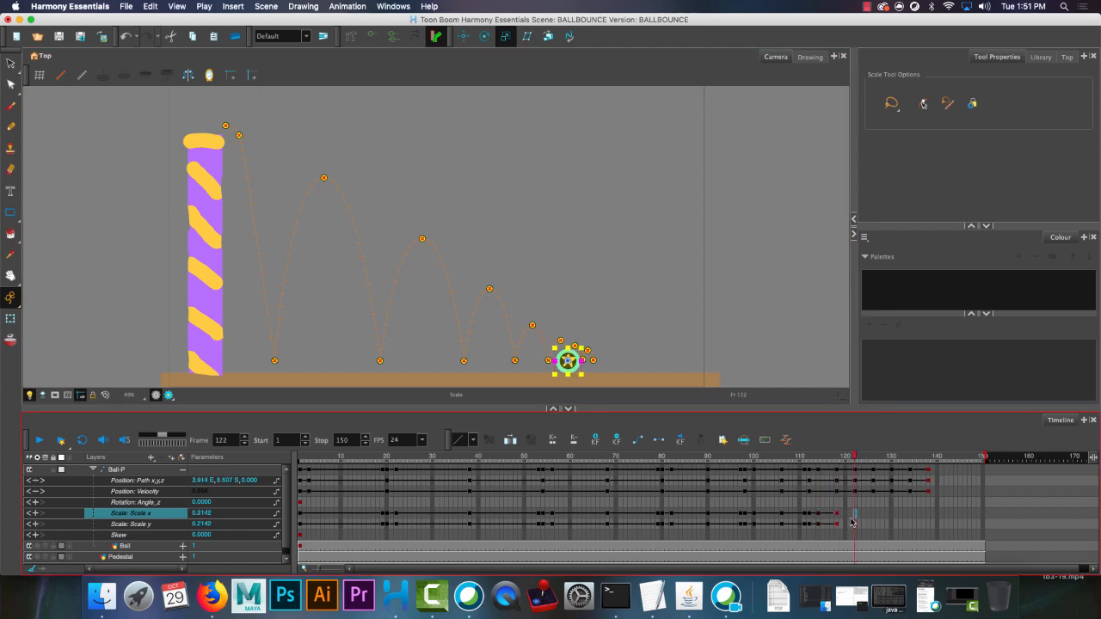
pyautogui.click(852, 517)
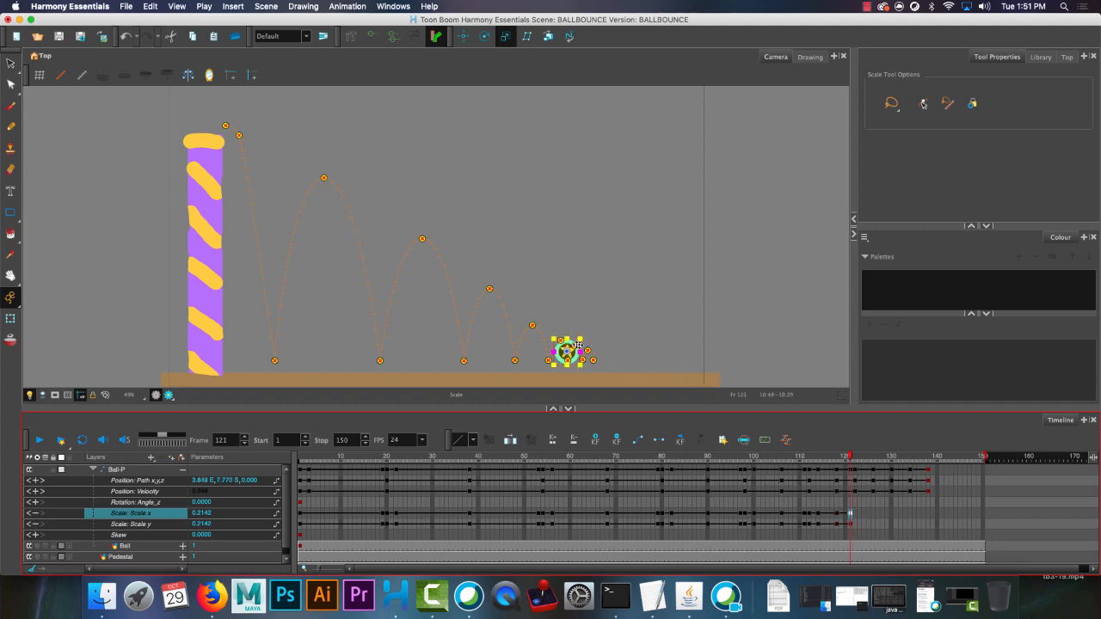
pyautogui.click(564, 337)
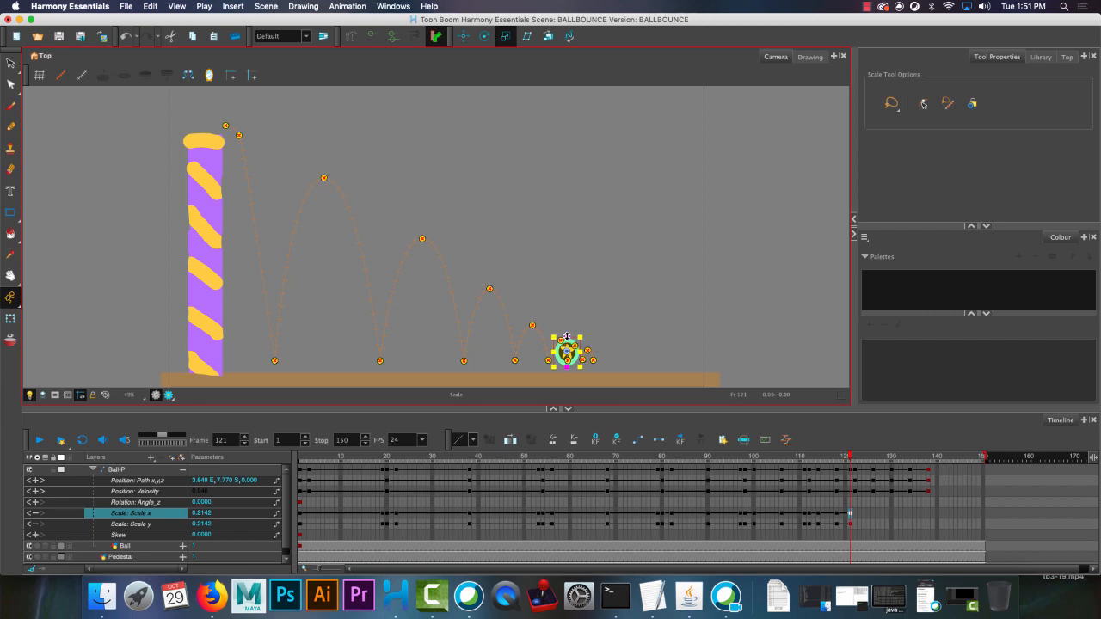
pyautogui.moveTo(566, 337); pyautogui.dragTo(571, 351)
# Paste the scale keyframes at frames 122 and 124, squashing to about 0.243 by 0.187 at contact and stretching to about 0.203 by 0.249 on rebound.
pyautogui.click(855, 516)
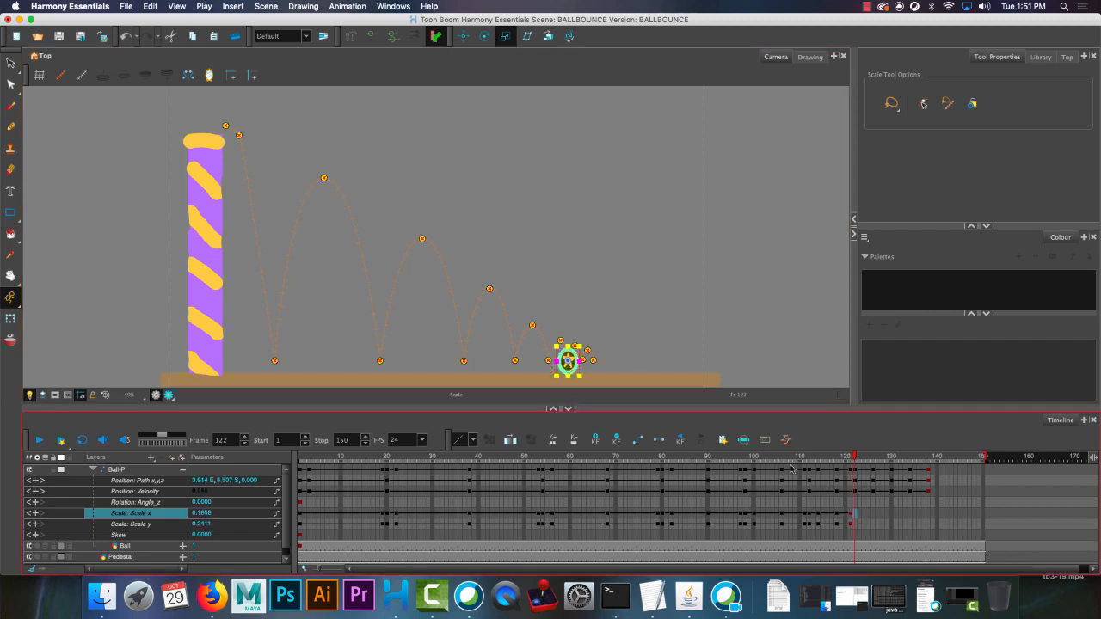
pyautogui.moveTo(567, 346); pyautogui.dragTo(585, 362)
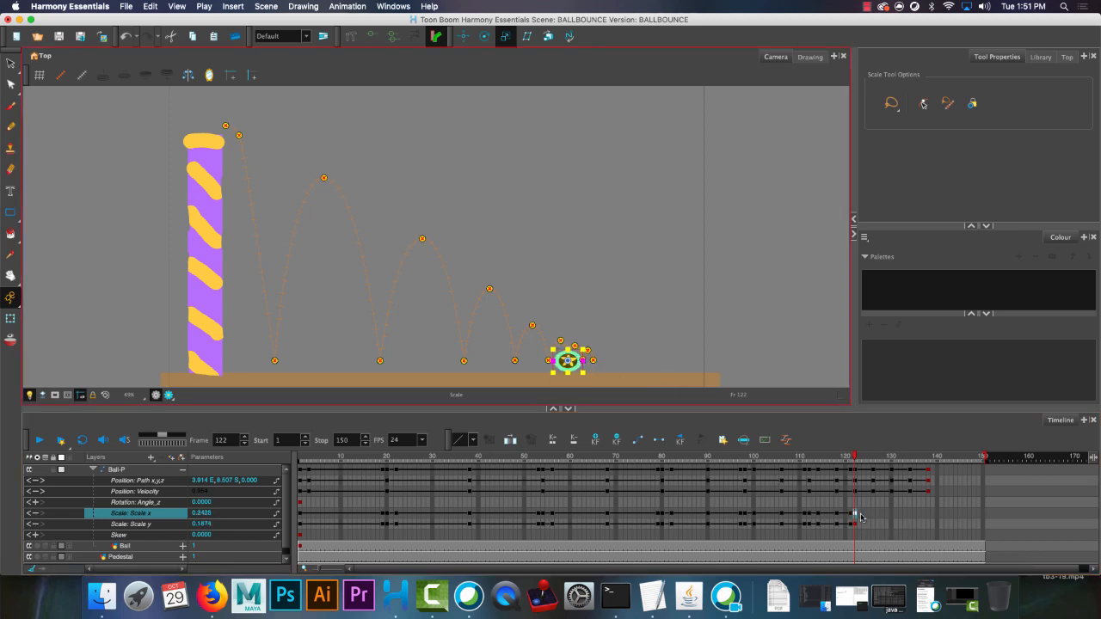
pyautogui.click(864, 516)
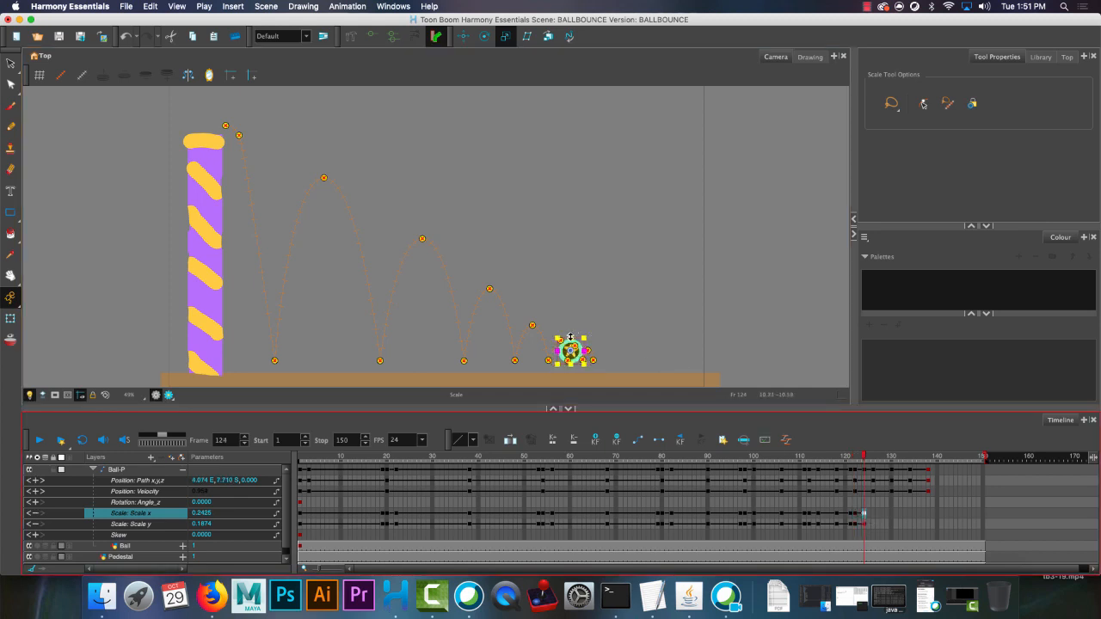
pyautogui.moveTo(570, 338)
pyautogui.mouseDown()
pyautogui.moveTo(571, 355)
pyautogui.moveTo(580, 351)
pyautogui.mouseUp()
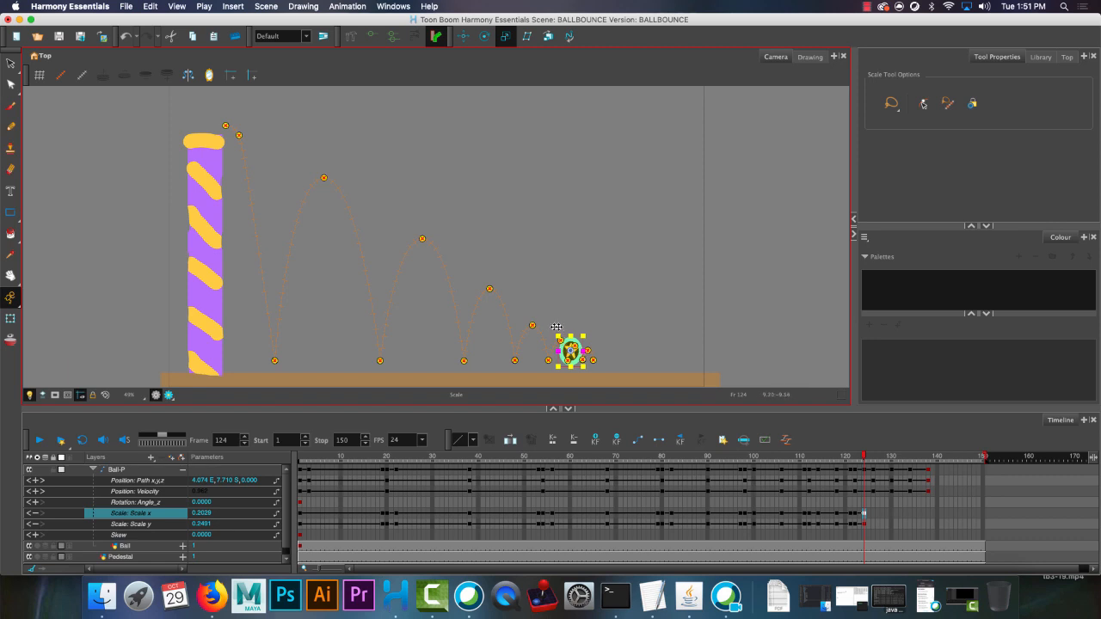
# Paste the round ball's scale keyframes at frame 126 and play the whole animation from frame 1.
pyautogui.click(875, 516)
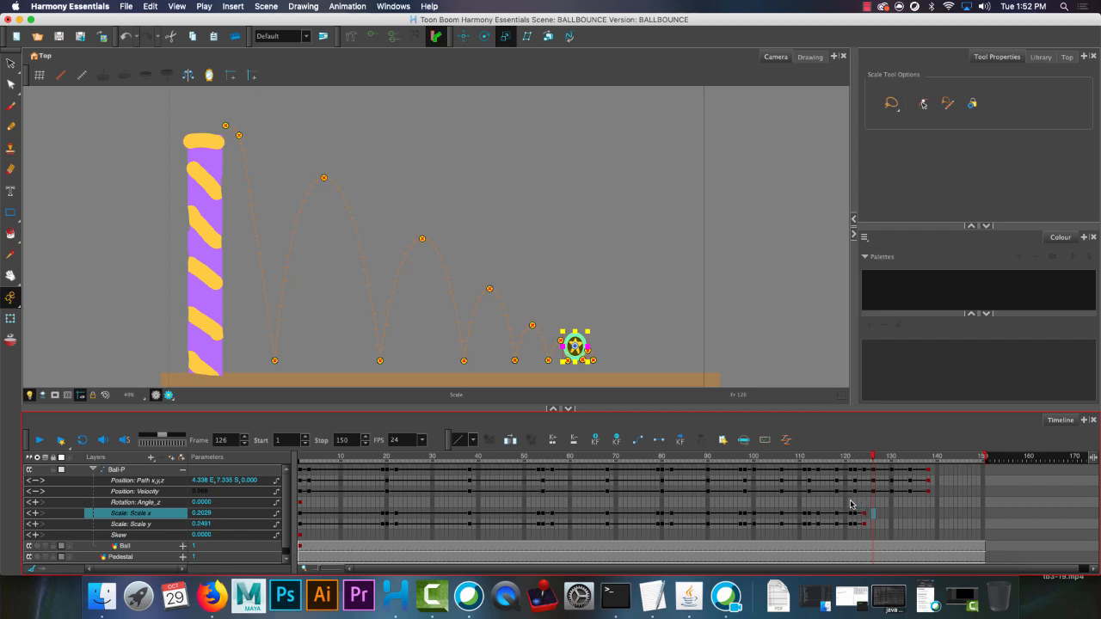
pyautogui.press('super+v')
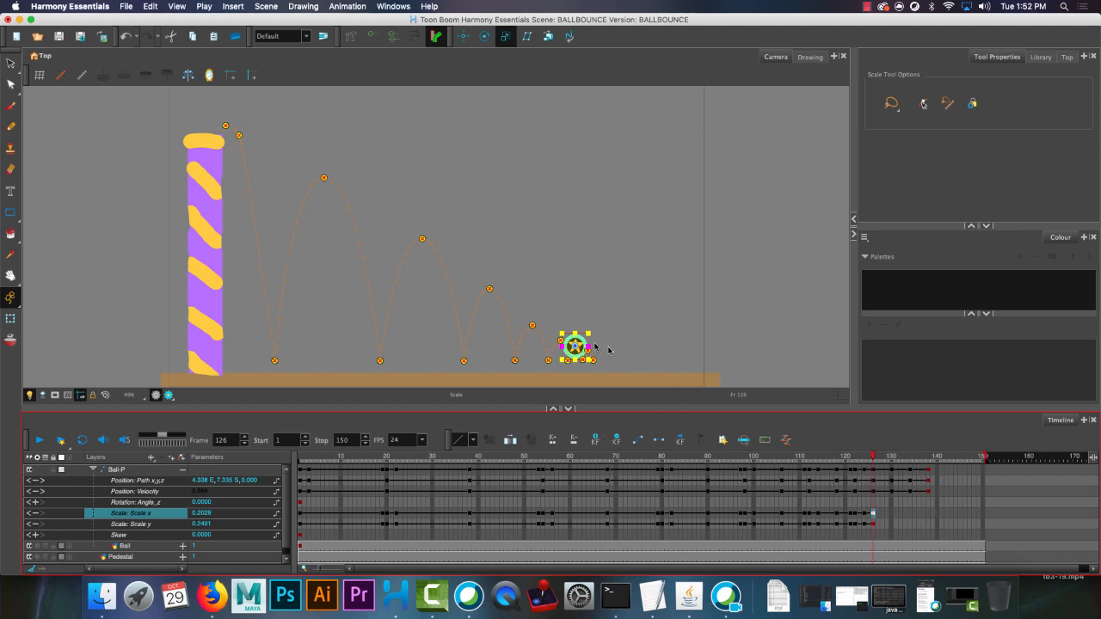
pyautogui.click(868, 456)
pyautogui.moveTo(656, 436); pyautogui.dragTo(294, 442)
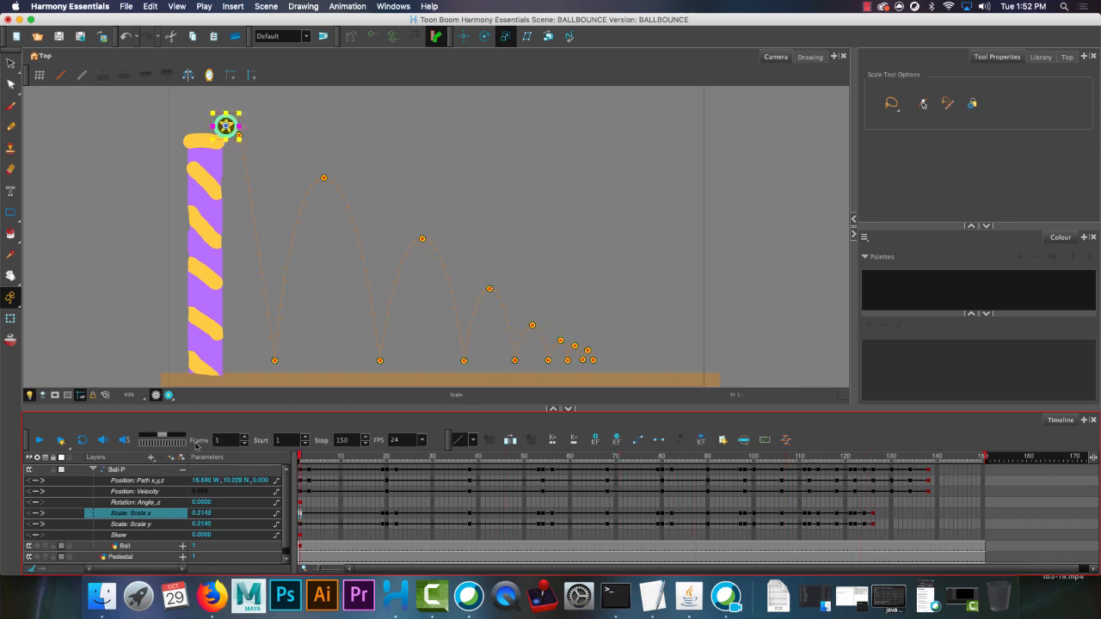
pyautogui.click(41, 438)
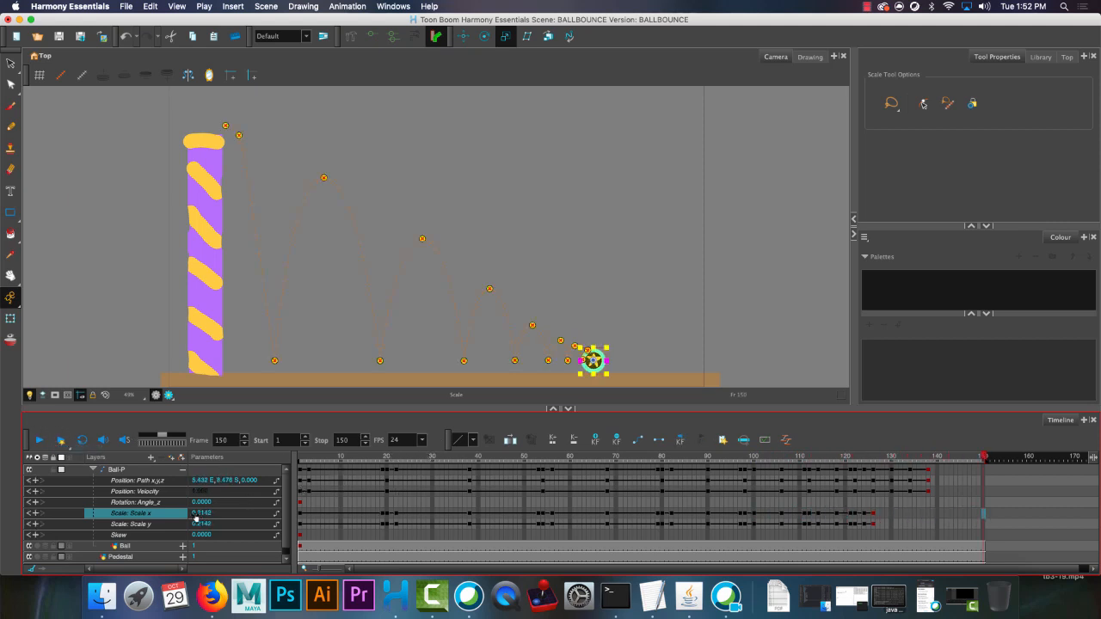
pyautogui.click(301, 503)
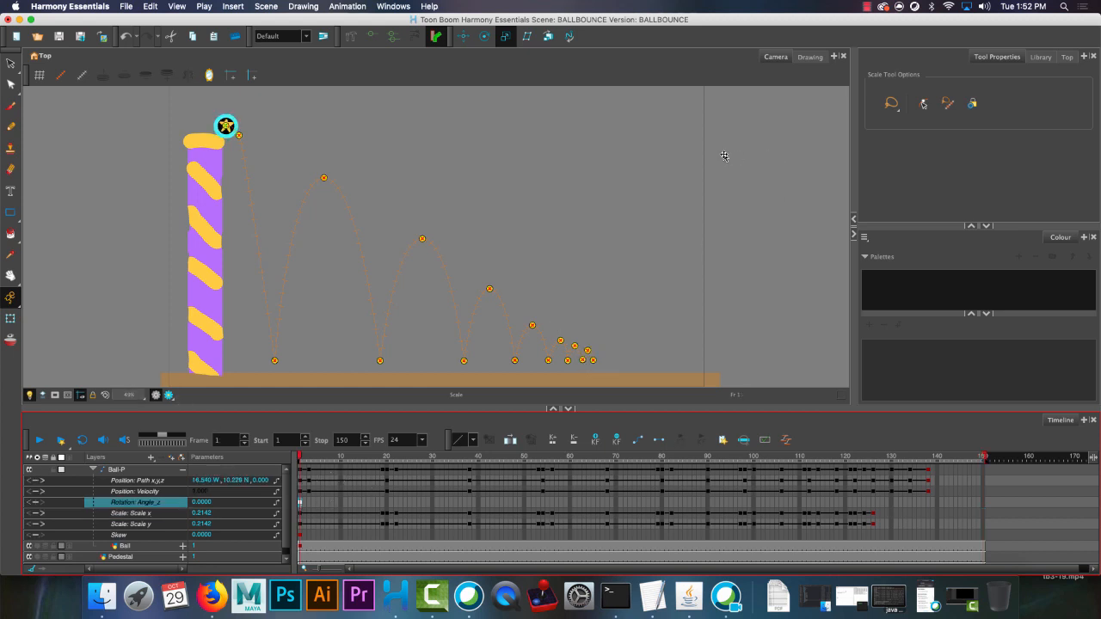
pyautogui.click(867, 6)
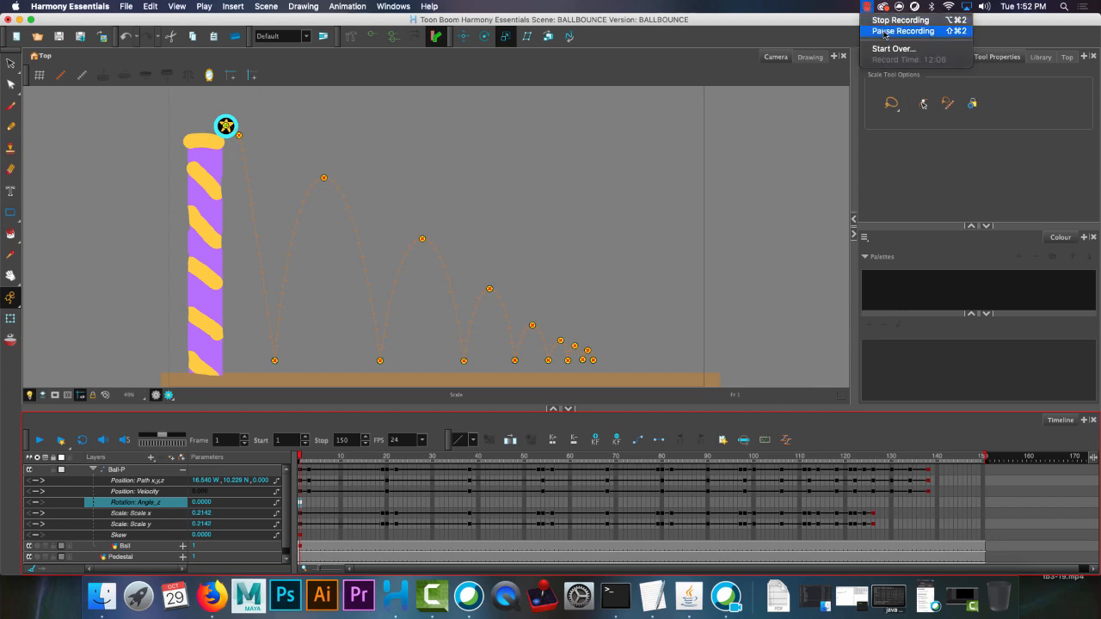
pyautogui.click(884, 31)
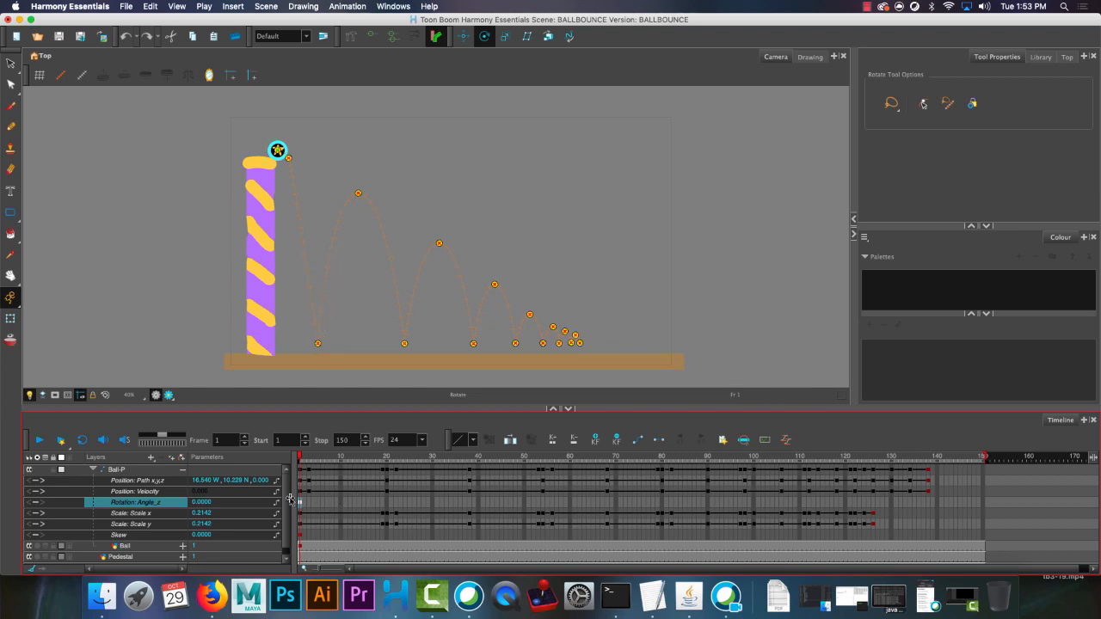
# Rotate the stretched ball at frame 19 to about 7.9 Rotation Angle_z so it leans along the falling path.
pyautogui.click(385, 505)
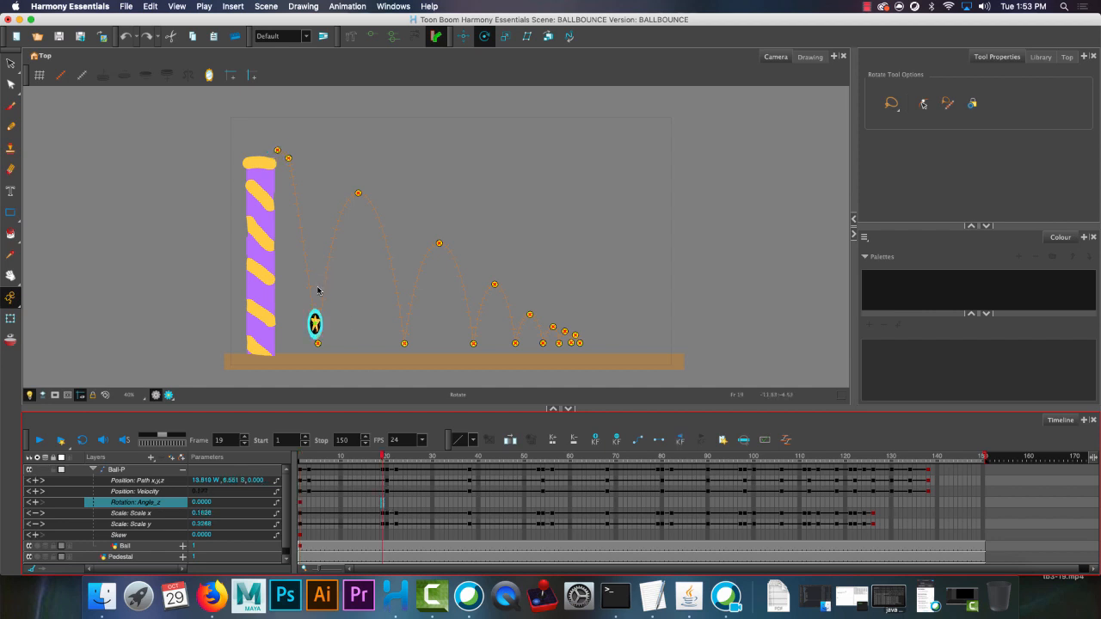
pyautogui.scroll(3, 324, 345)
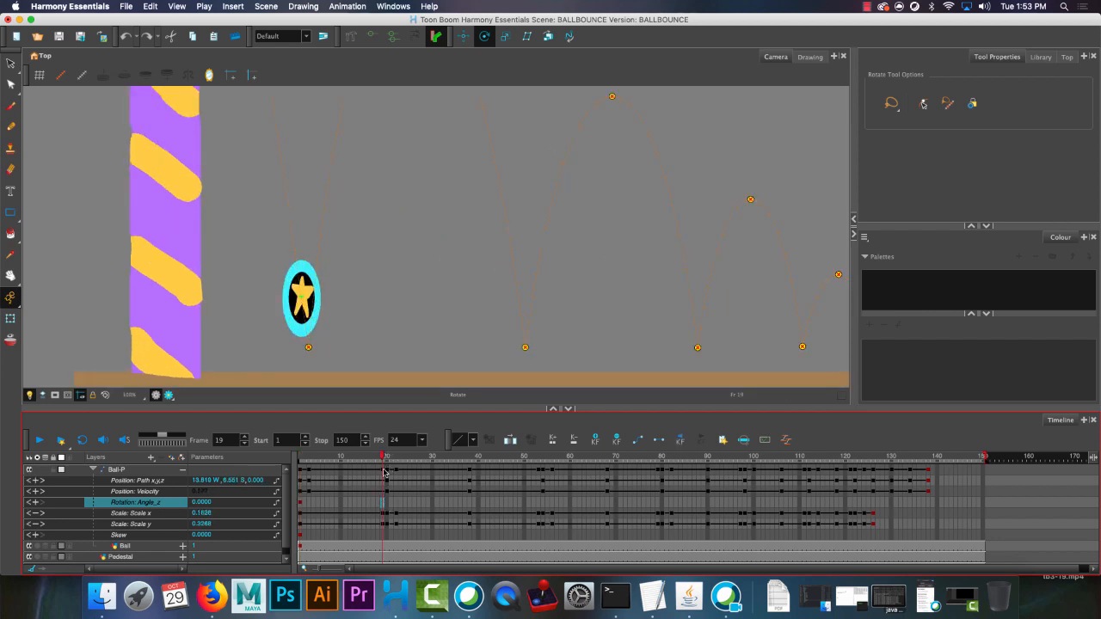
pyautogui.click(301, 288)
pyautogui.moveTo(283, 291); pyautogui.dragTo(284, 291)
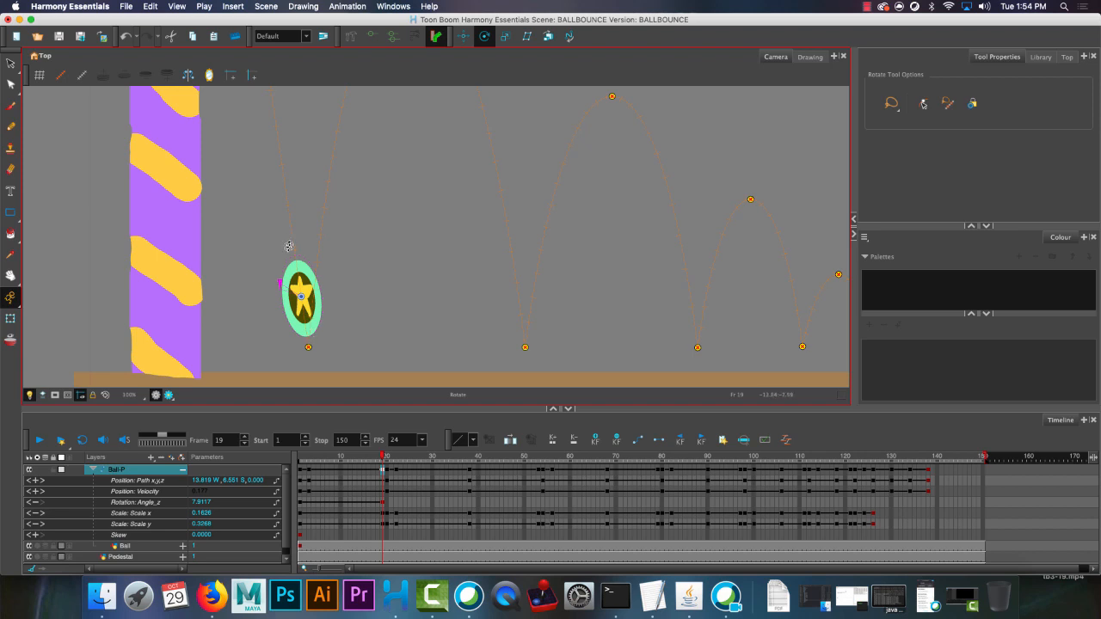
# Copy the zero Rotation Angle_z keyframe from frame 1 and paste it at frame 20 to level the squashed ball.
pyautogui.click(386, 465)
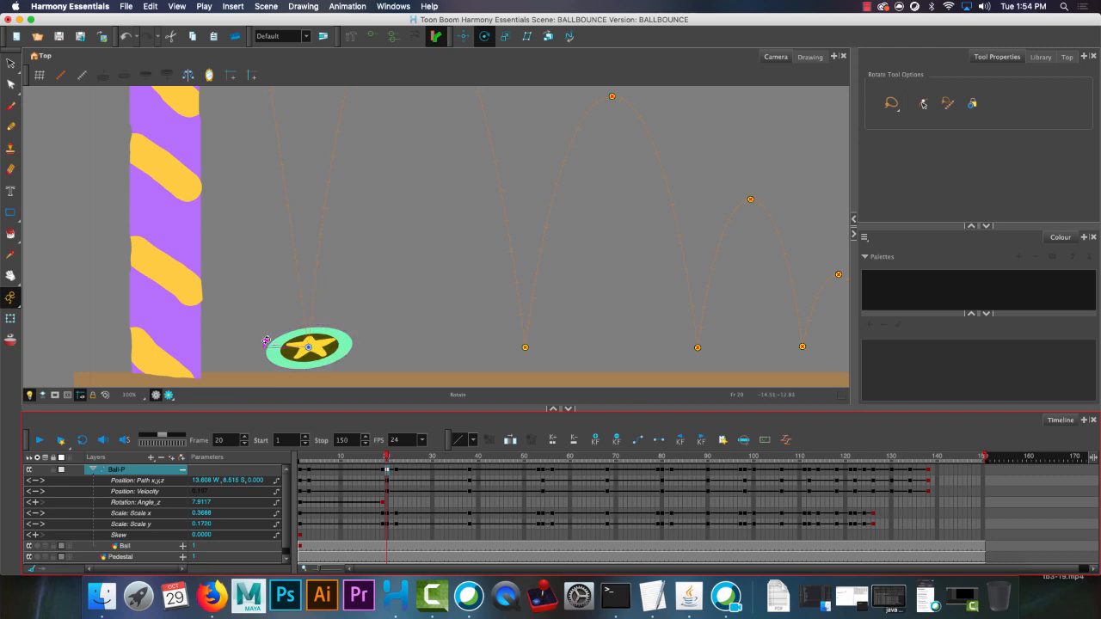
pyautogui.click(304, 505)
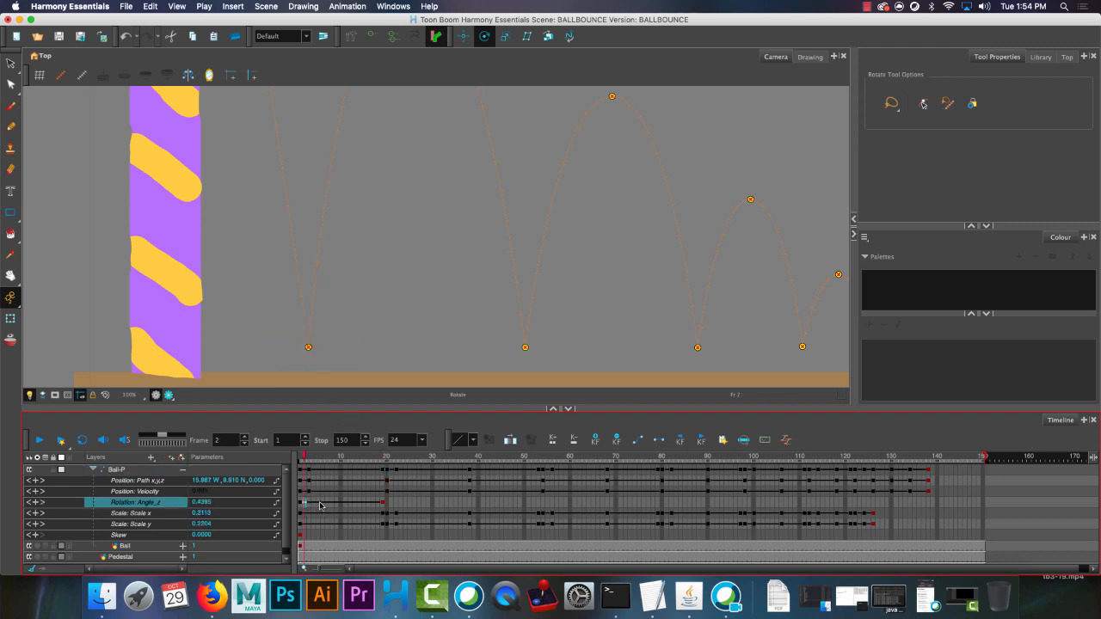
pyautogui.click(387, 505)
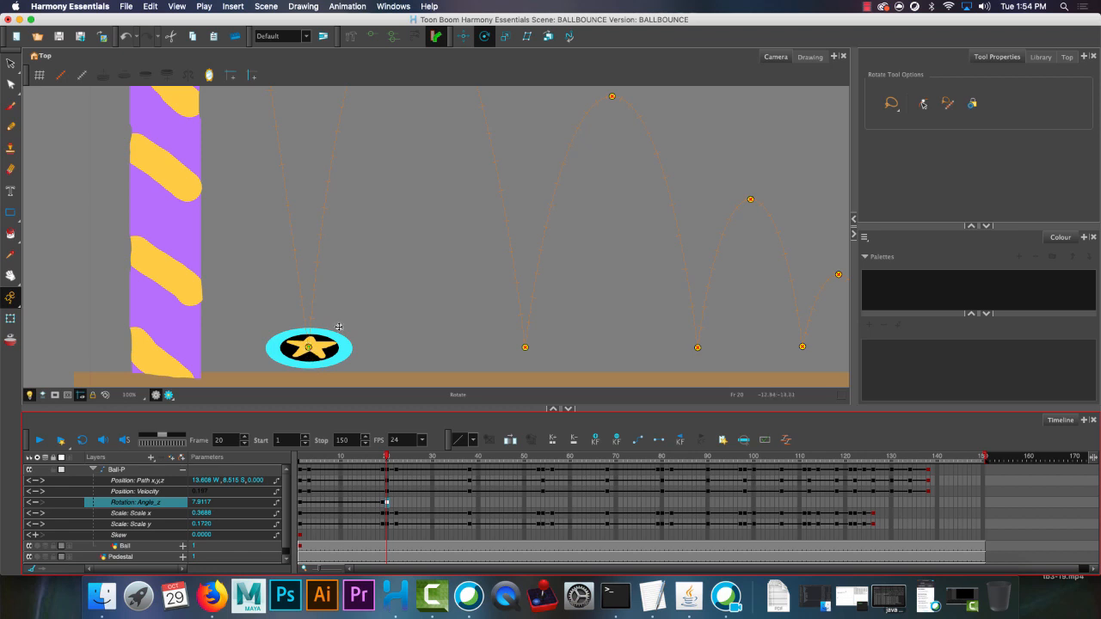
# Lower the squashed ball slightly at frame 20 with the Translate tool, to about 8.66 S, to meet the floor.
pyautogui.click(463, 38)
pyautogui.click(308, 342)
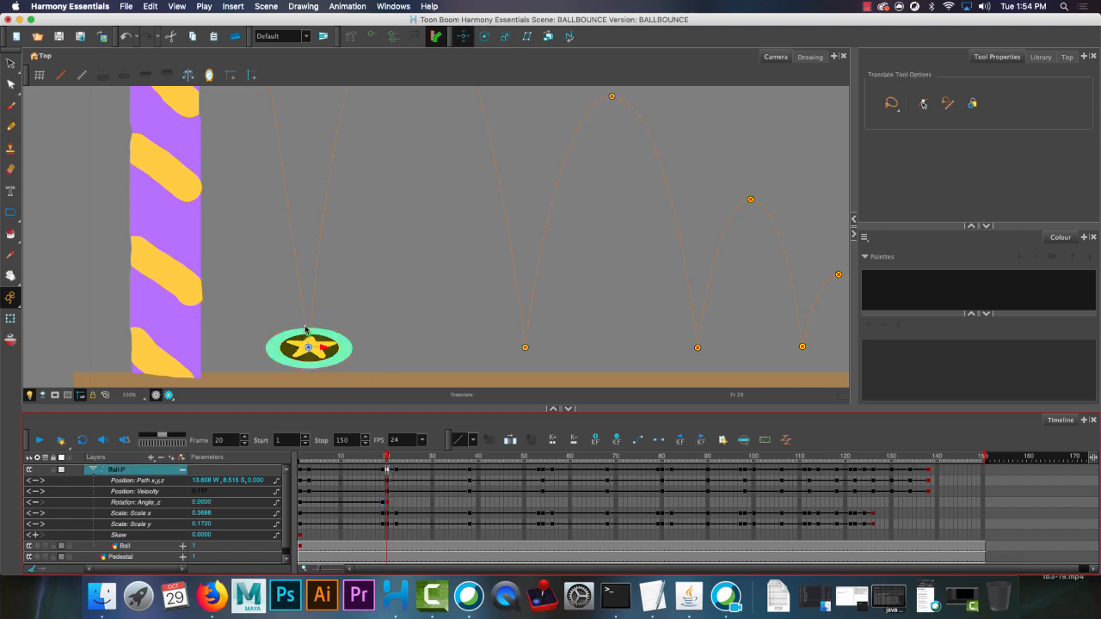
pyautogui.moveTo(308, 335); pyautogui.dragTo(308, 338)
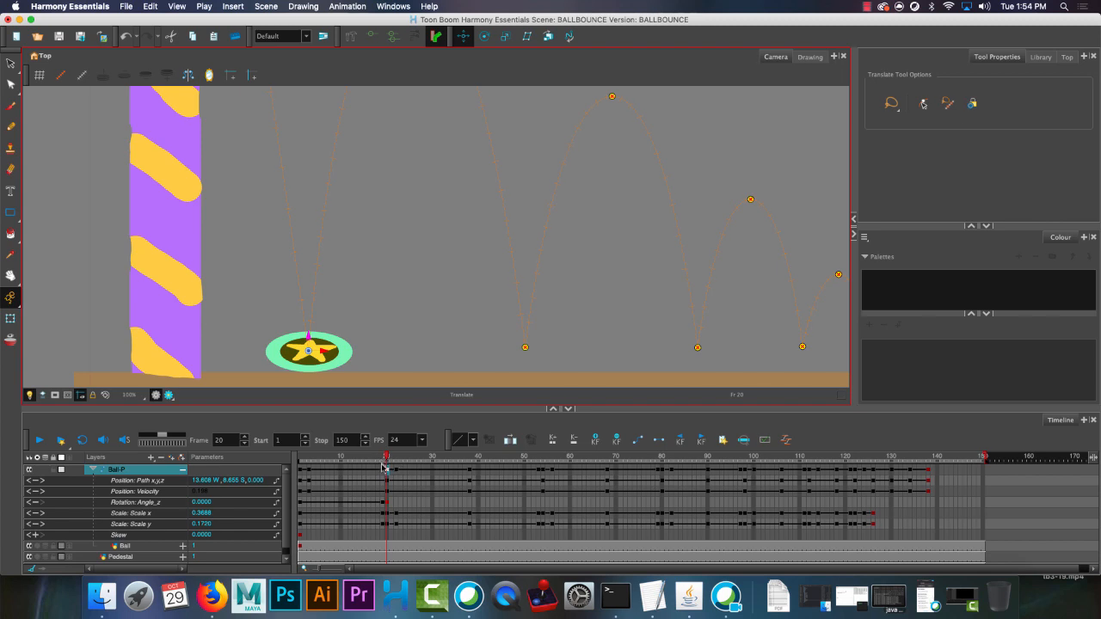
# Rotate the rebounding ball at frame 22 to about -6.55 Rotation Angle_z so it leans along the rising path.
pyautogui.click(484, 37)
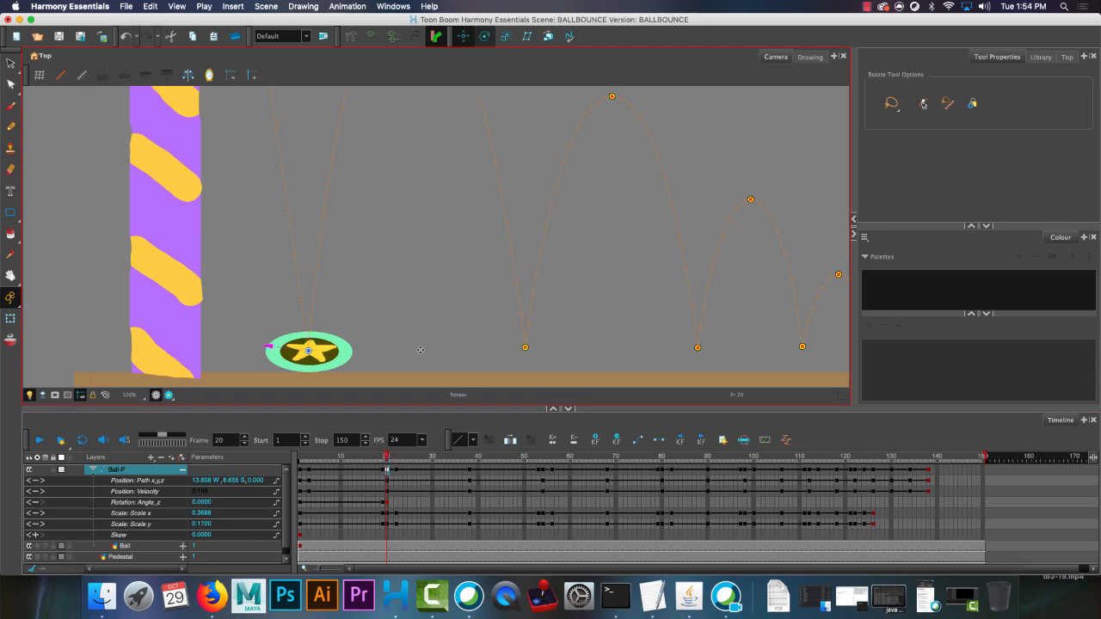
pyautogui.moveTo(387, 459); pyautogui.dragTo(396, 458)
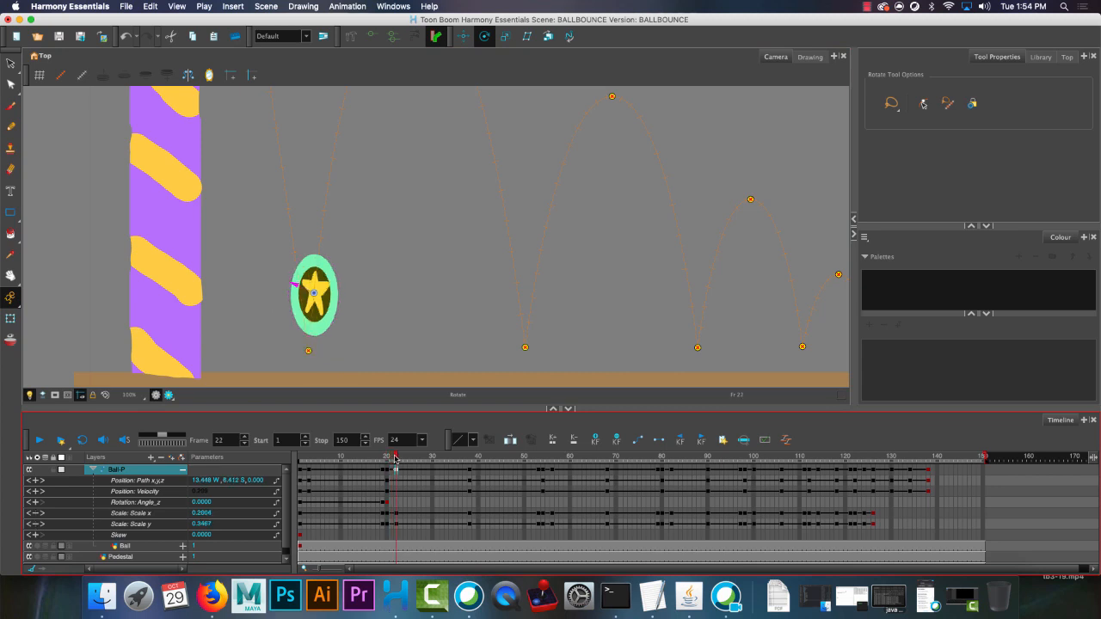
pyautogui.moveTo(301, 254); pyautogui.dragTo(313, 273)
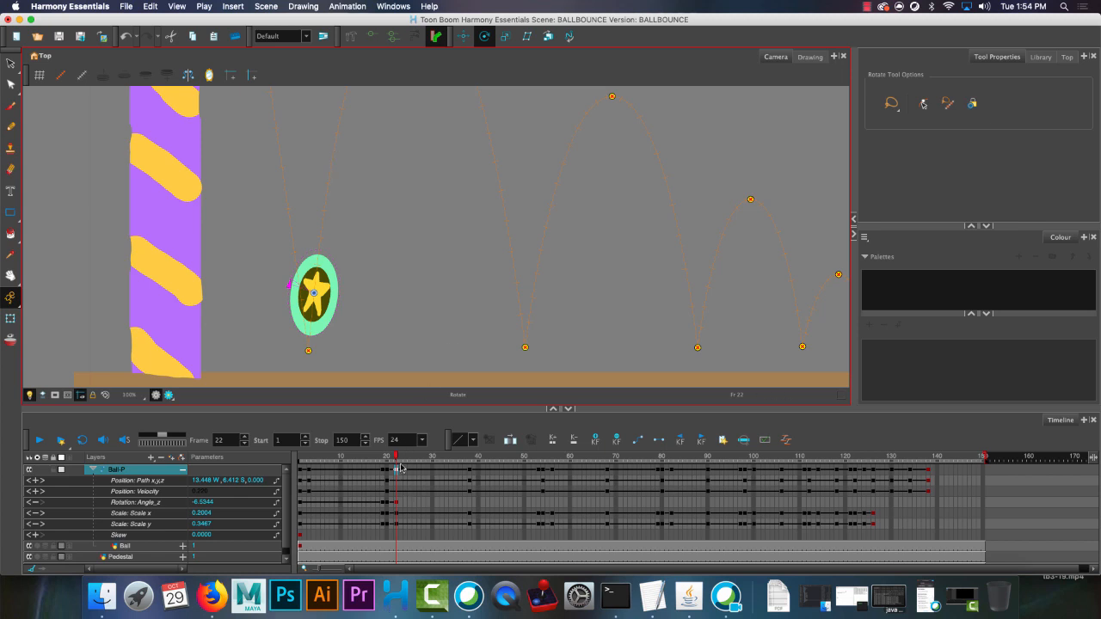
# Paste the zero Rotation Angle_z keyframe at frame 38 so the ball is level at the top of its bounce.
pyautogui.moveTo(403, 463); pyautogui.dragTo(470, 463)
pyautogui.scroll(-3, 495, 267)
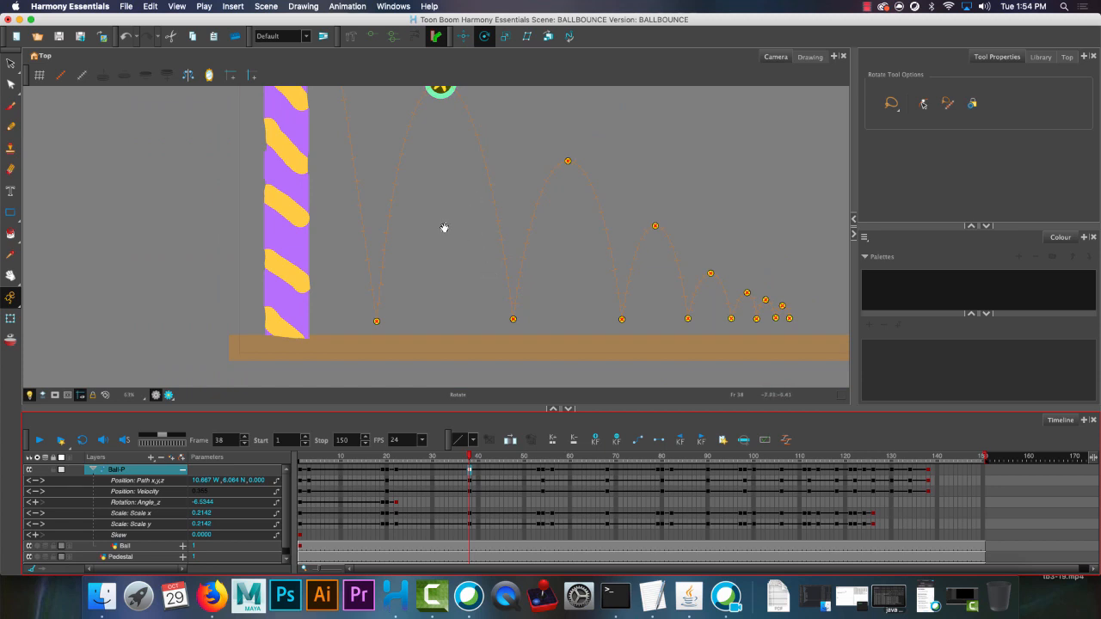
pyautogui.moveTo(443, 227); pyautogui.dragTo(425, 260)
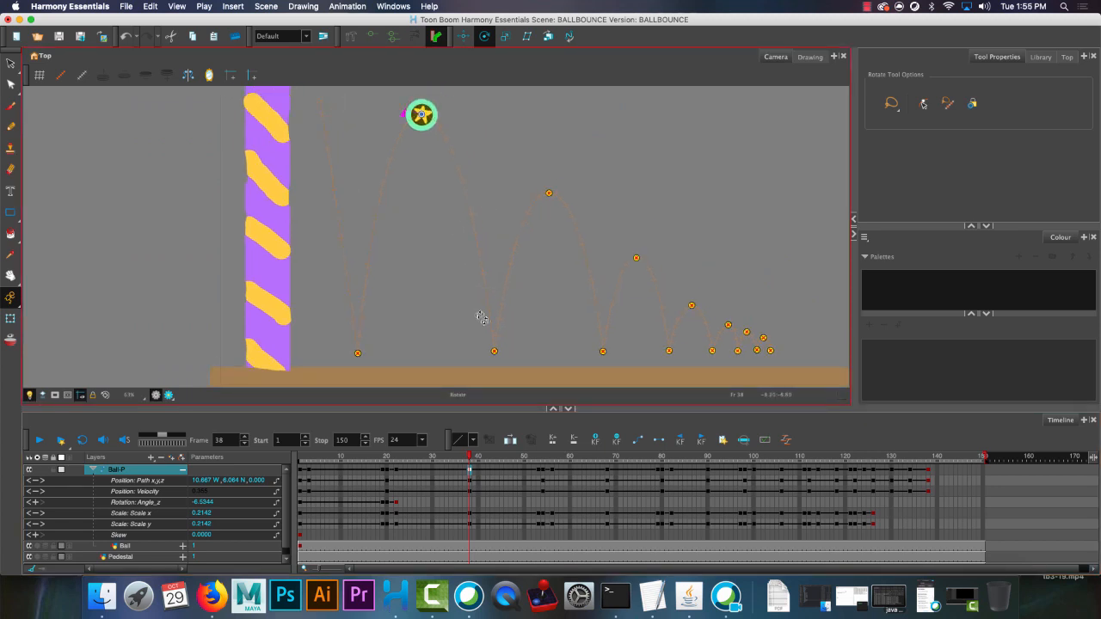
pyautogui.hotkey('shift', 't')
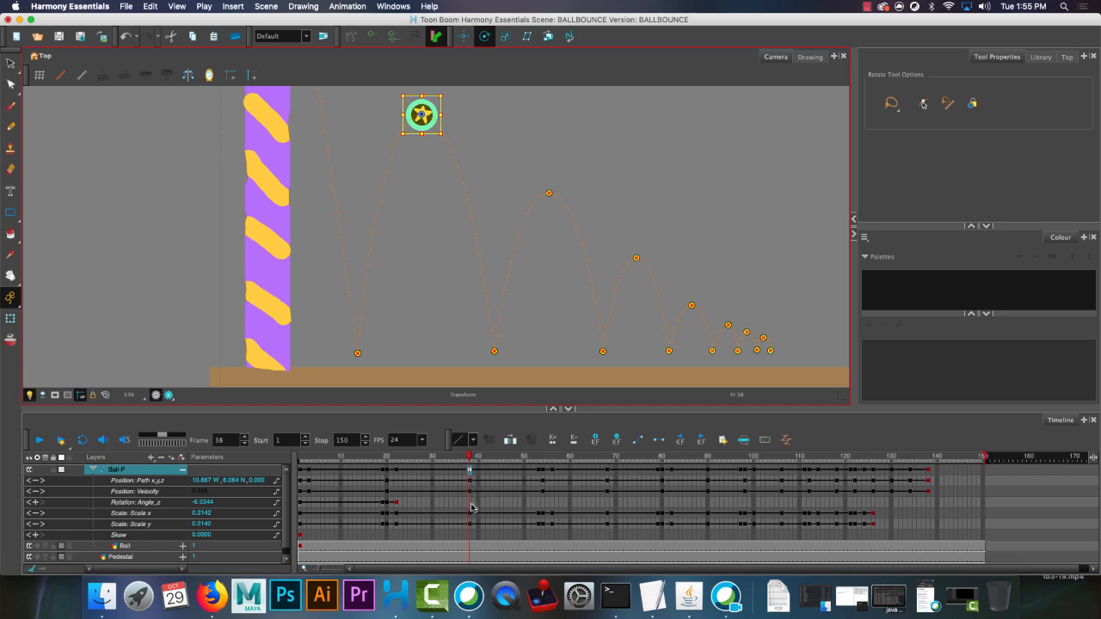
pyautogui.click(471, 504)
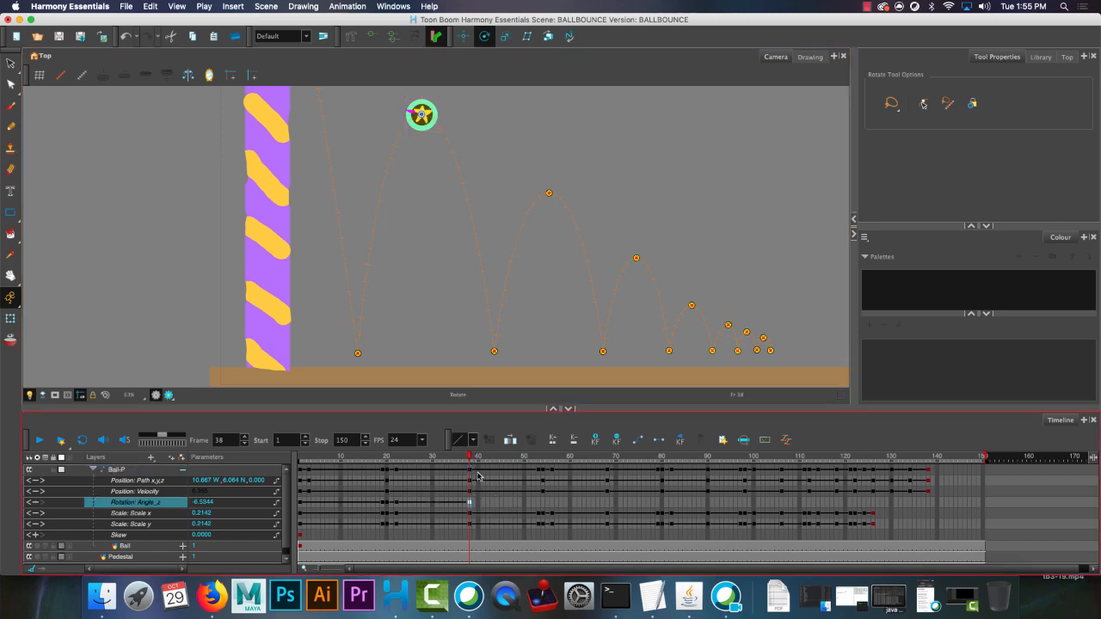
# Rotate the stretched ball at frame 53 to about 8.71 Rotation Angle_z so it leans along the falling path.
pyautogui.moveTo(470, 460); pyautogui.dragTo(539, 470)
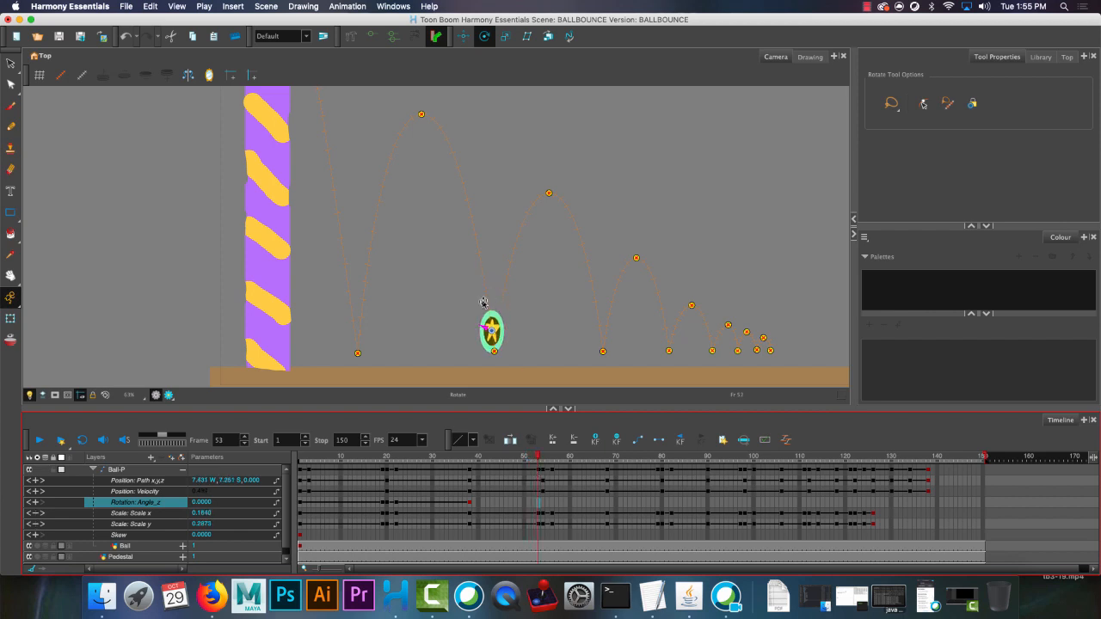
pyautogui.click(486, 329)
pyautogui.moveTo(487, 329); pyautogui.dragTo(487, 331)
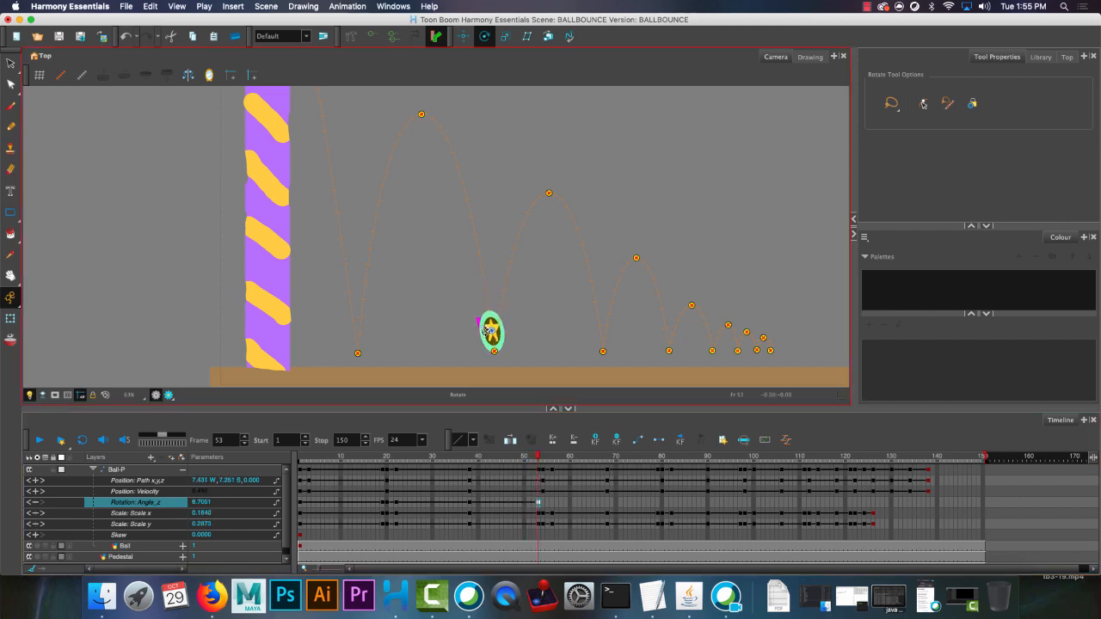
# Paste the zero Rotation Angle_z keyframe at frame 54 and lower the squashed ball to about 8.77 S with the Translate tool.
pyautogui.click(543, 502)
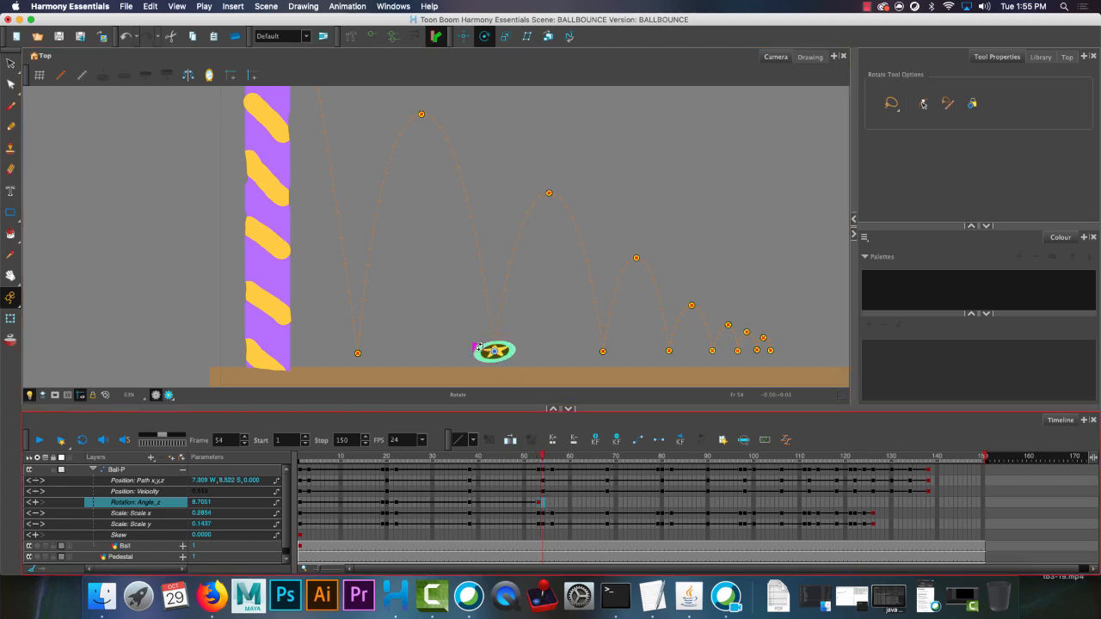
pyautogui.press('F6')
pyautogui.click(463, 36)
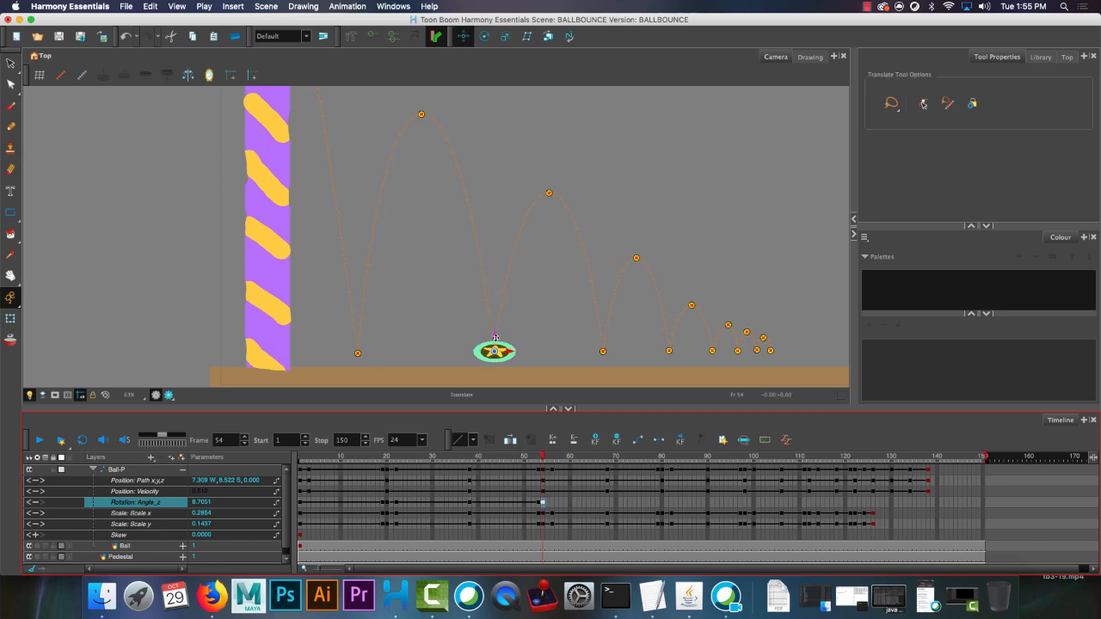
pyautogui.moveTo(495, 337); pyautogui.dragTo(496, 340)
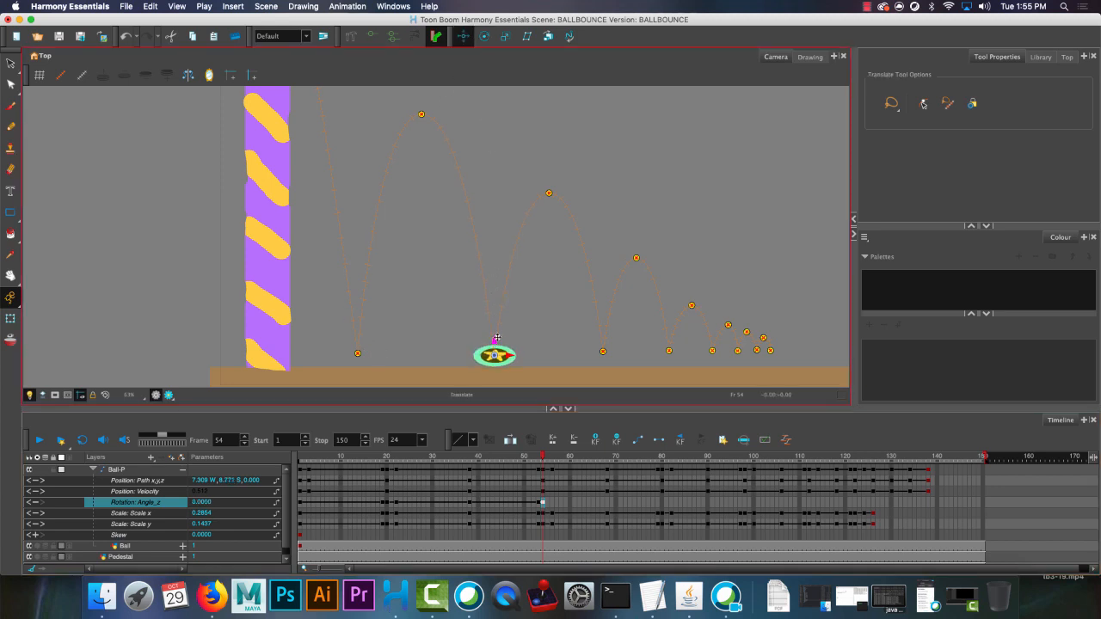
# Rotate the rebounding ball at frame 56 to about -8.91 Rotation Angle_z and paste the zero rotation keyframe at the frame 68 apex.
pyautogui.click(552, 504)
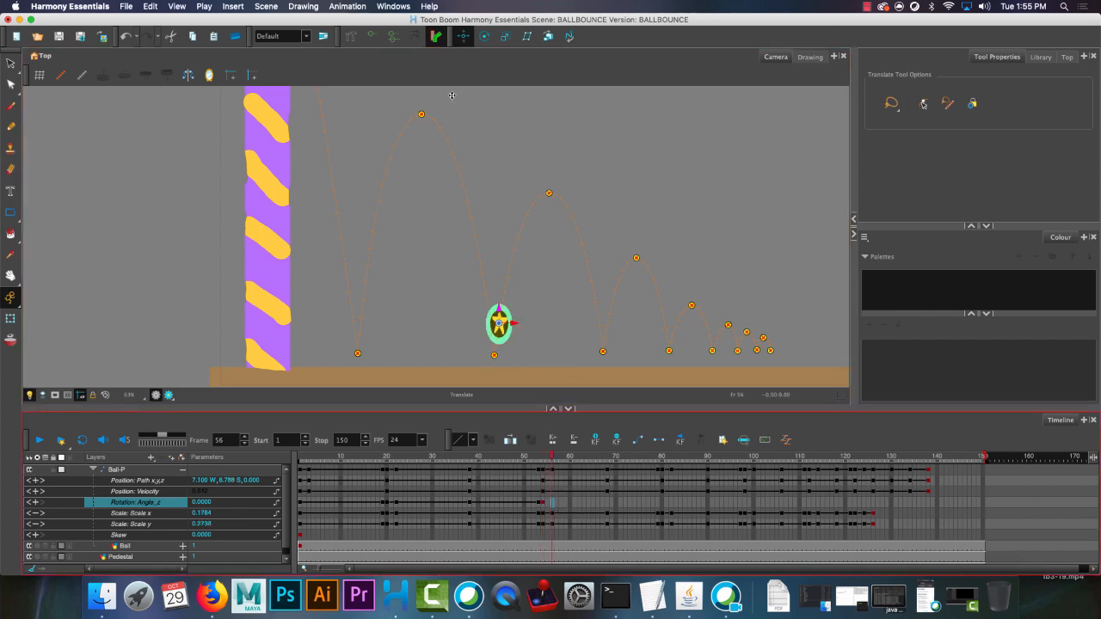
pyautogui.click(484, 36)
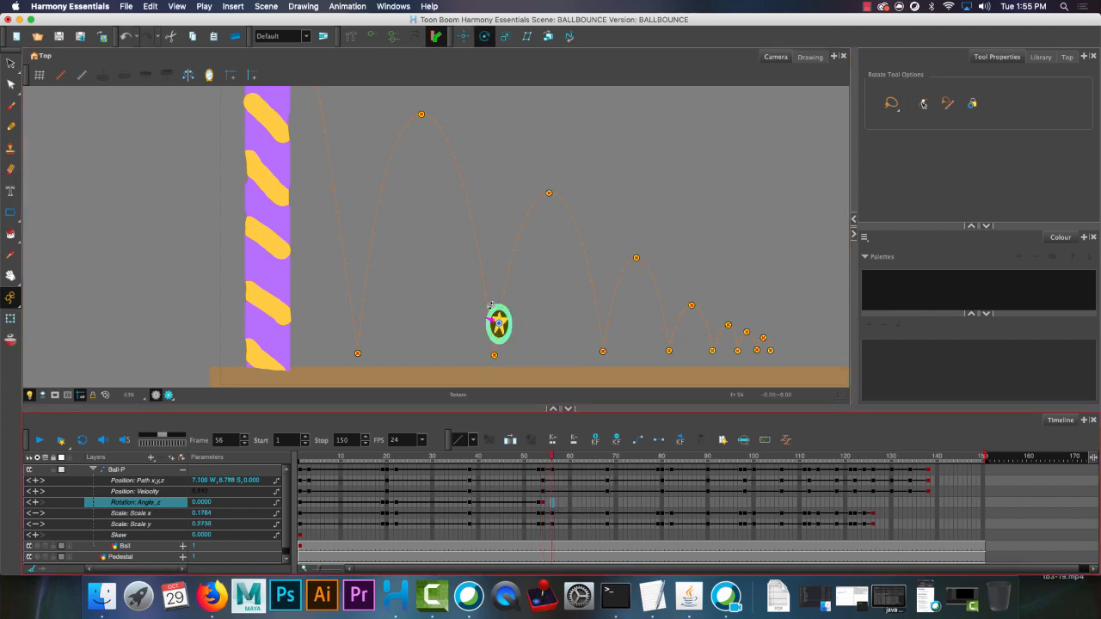
pyautogui.moveTo(492, 305); pyautogui.dragTo(496, 305)
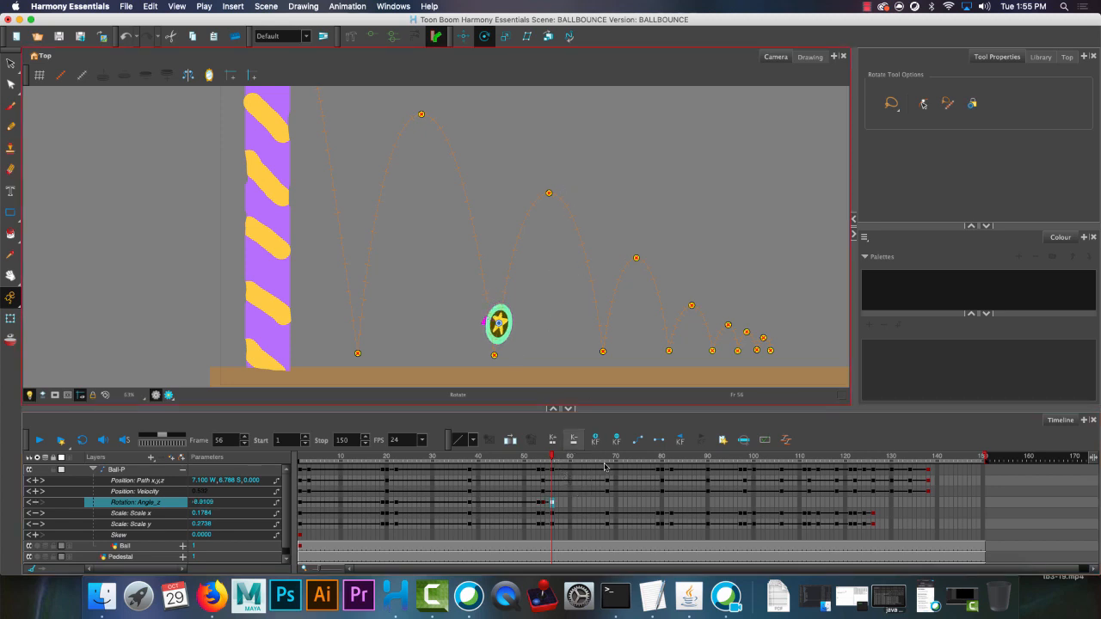
pyautogui.click(608, 509)
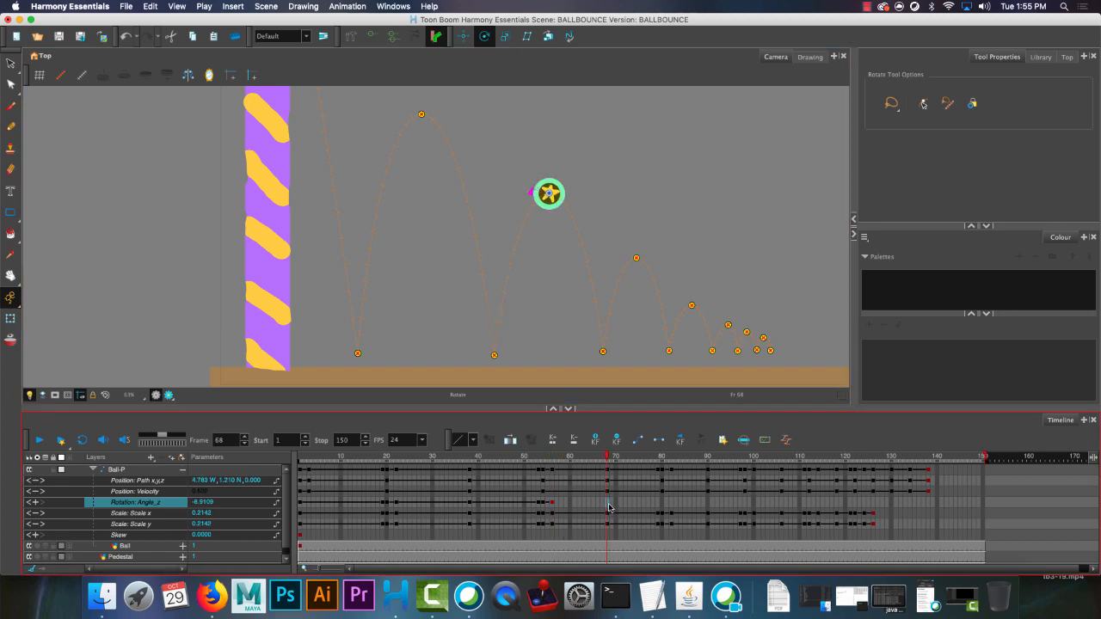
pyautogui.press('super+v')
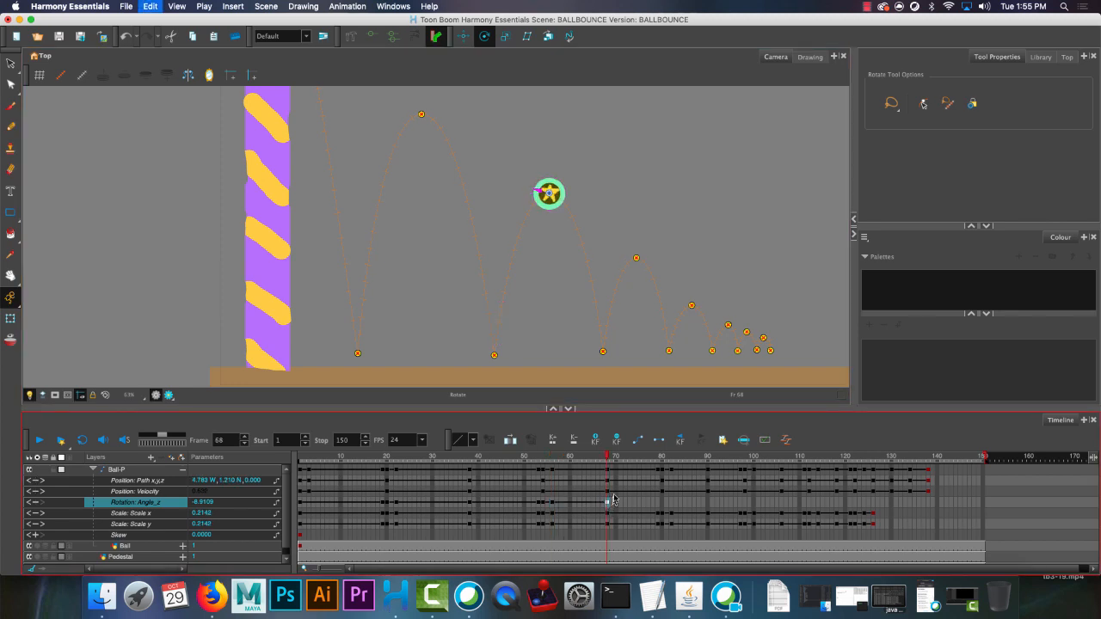
# Rotate the stretched ball at frame 79 to about 7.57 Rotation Angle_z so it leans along the falling path.
pyautogui.click(661, 504)
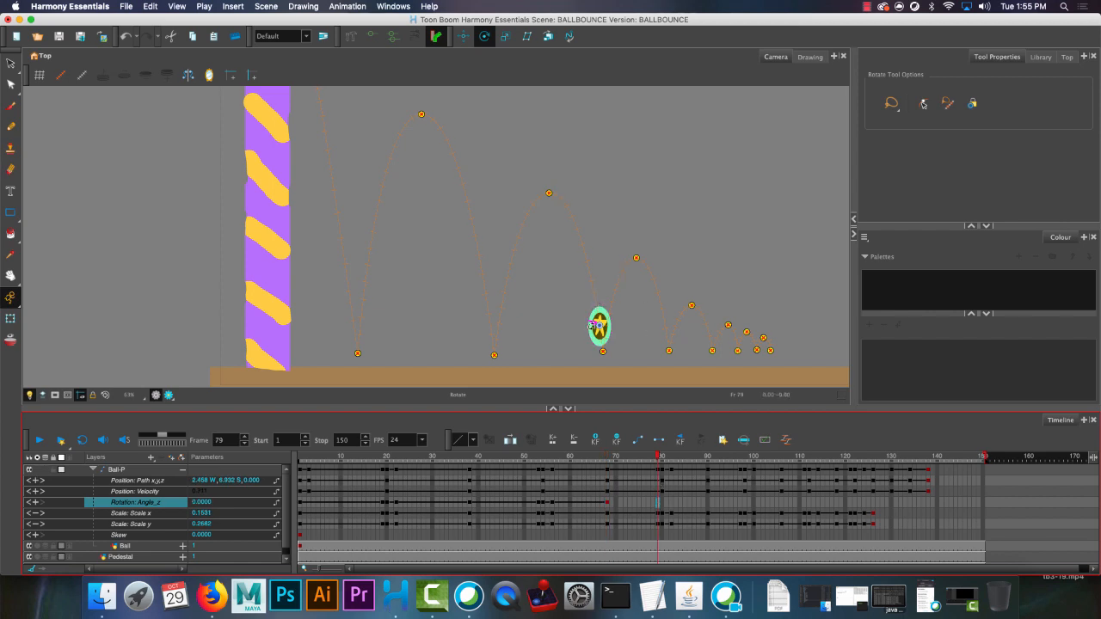
pyautogui.click(593, 324)
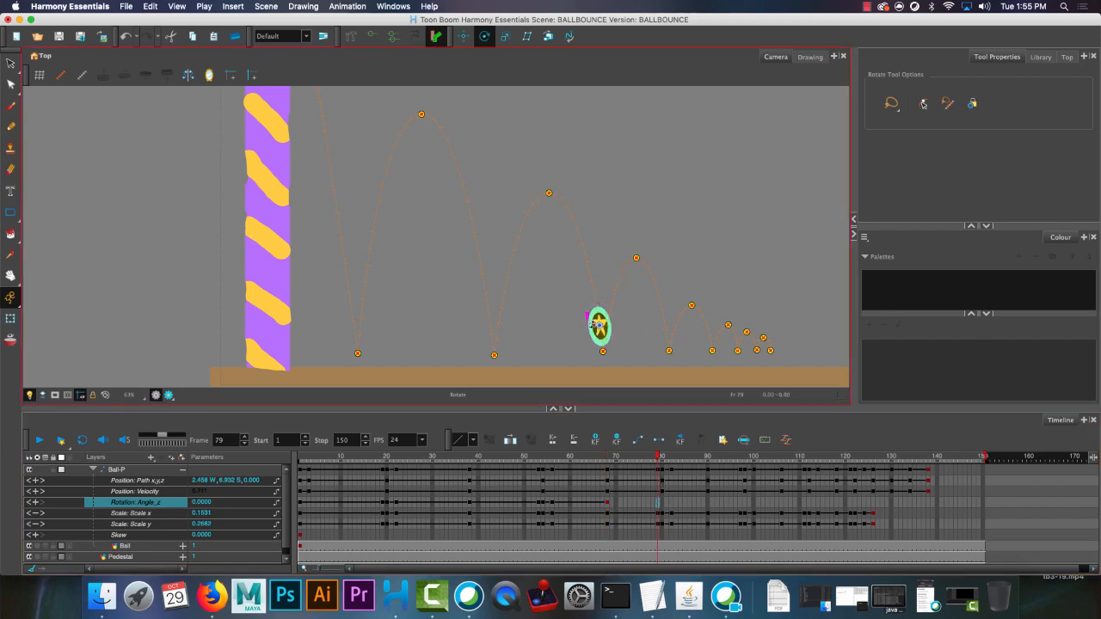
pyautogui.moveTo(593, 323); pyautogui.dragTo(591, 317)
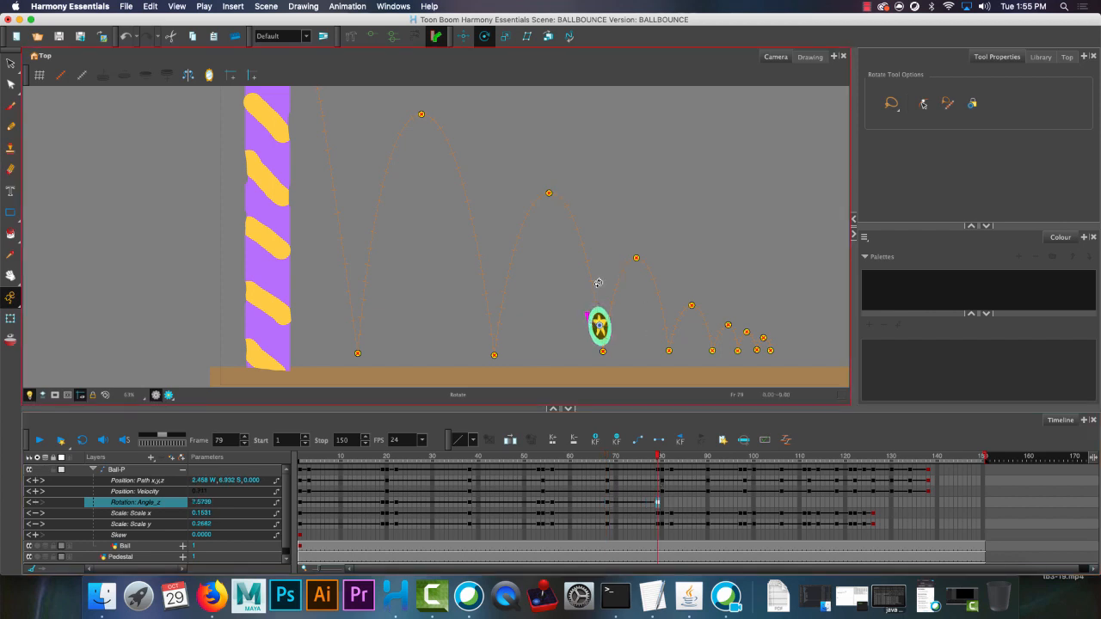
# Paste the zero Rotation Angle_z keyframe at frame 80 and lower the squashed ball to about 8.68 S with the Translate tool.
pyautogui.click(663, 503)
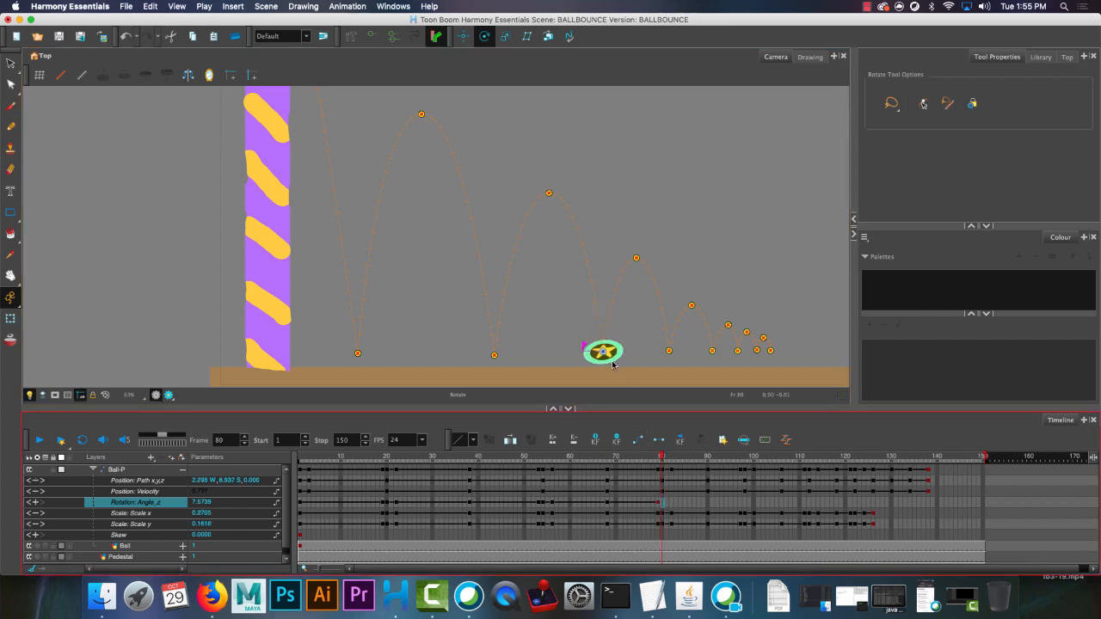
pyautogui.press('super+v')
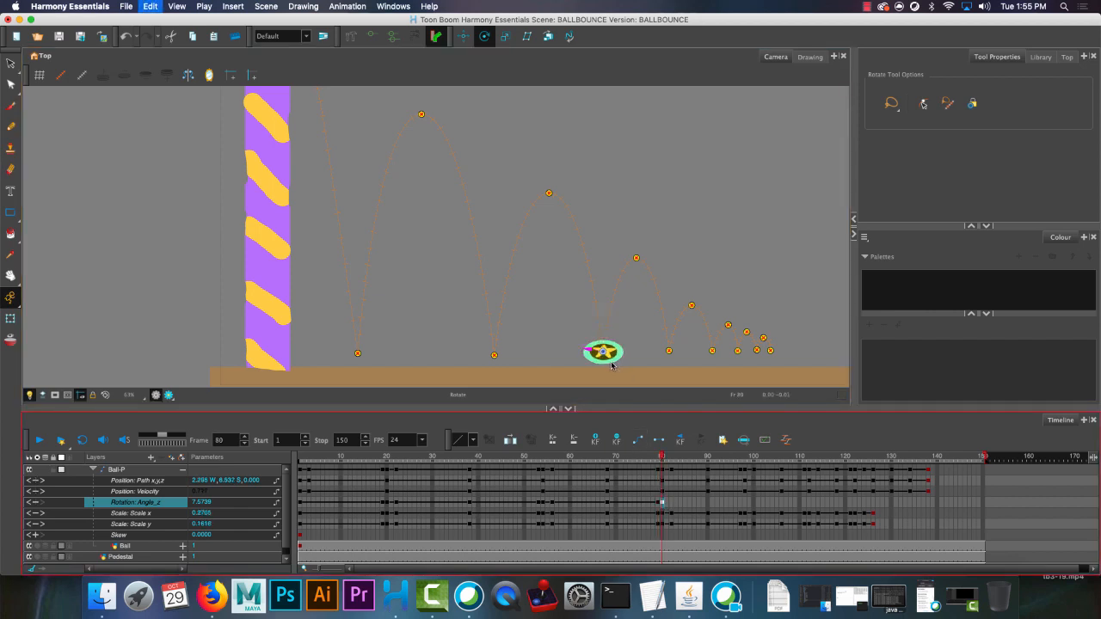
pyautogui.click(462, 35)
pyautogui.moveTo(604, 334); pyautogui.dragTo(604, 337)
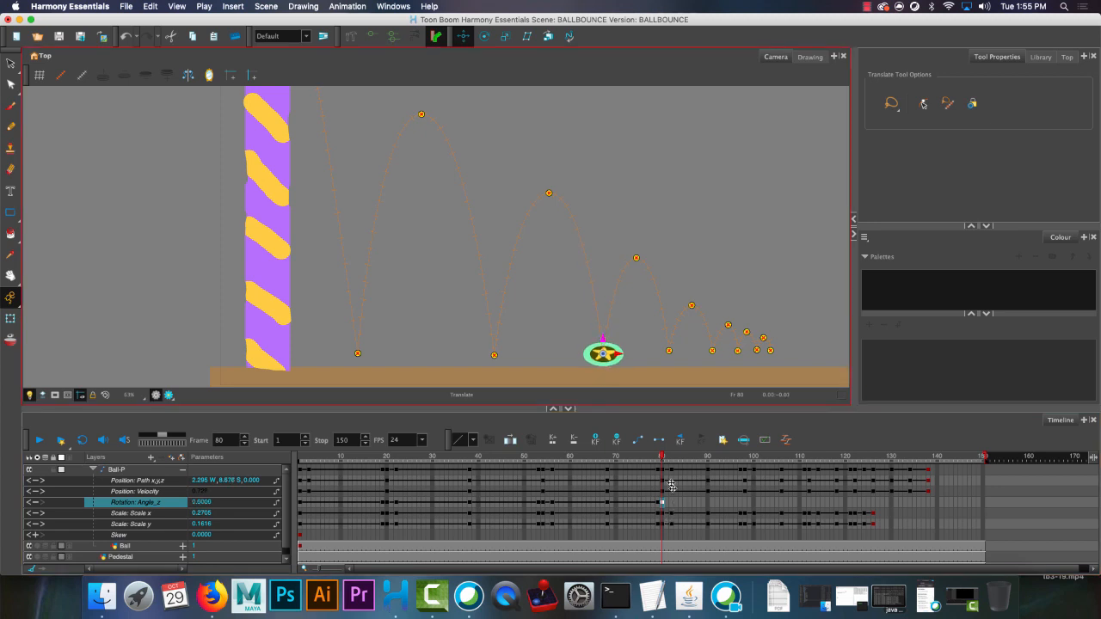
# Rotate the rebounding ball at frame 82 to about -9.87 Rotation Angle_z and give it a zero rotation keyframe at the frame 90 apex.
pyautogui.moveTo(663, 459); pyautogui.dragTo(670, 458)
pyautogui.click(484, 35)
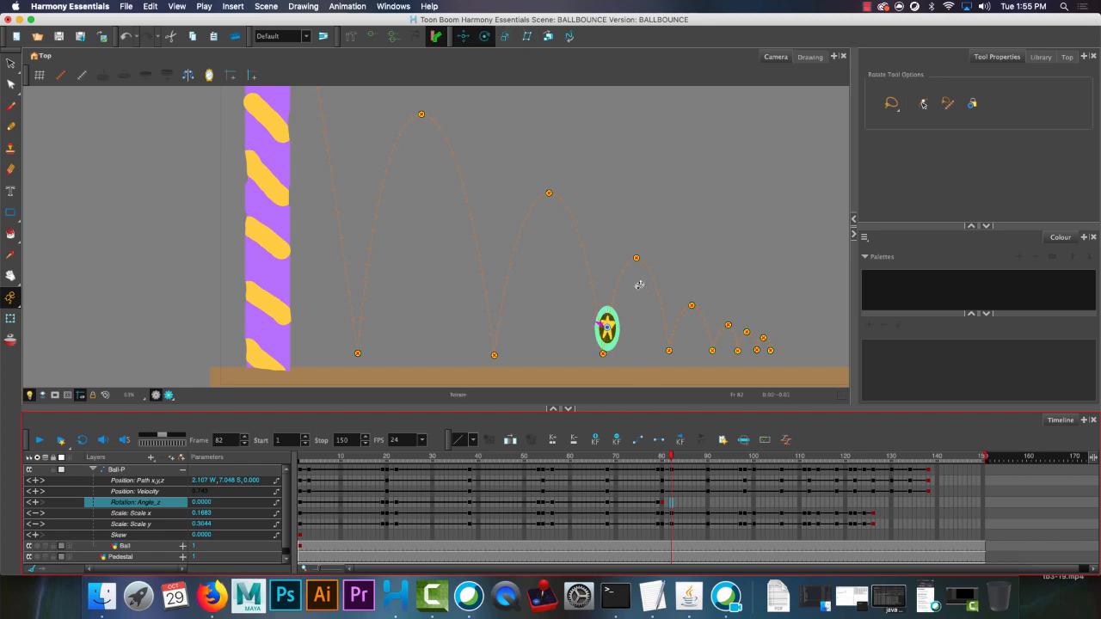
pyautogui.click(602, 306)
pyautogui.moveTo(602, 306); pyautogui.dragTo(606, 347)
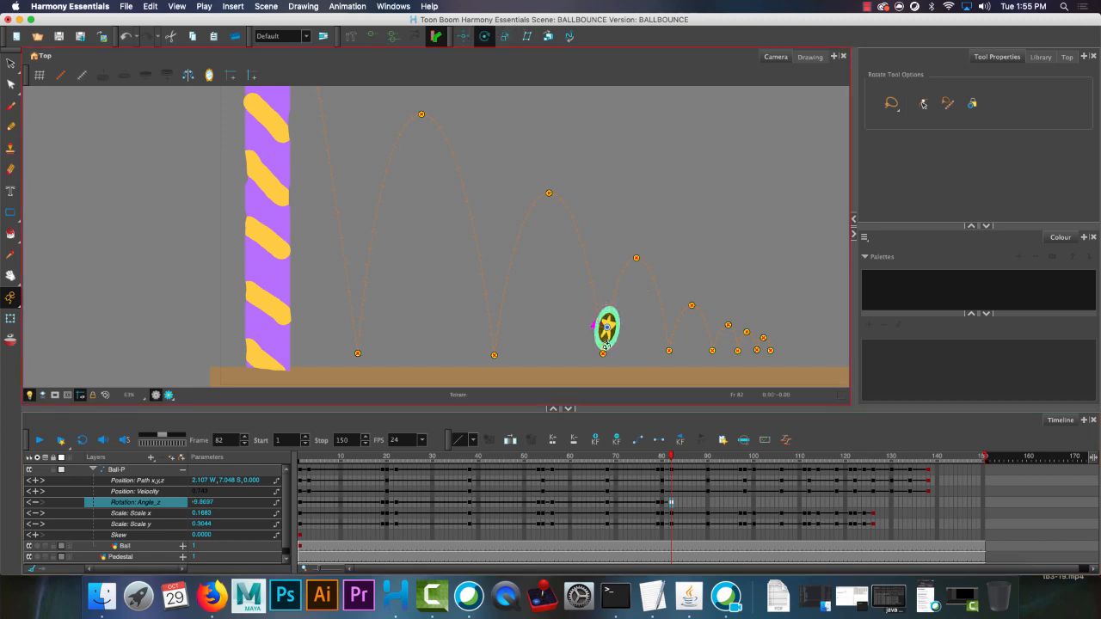
pyautogui.click(709, 502)
pyautogui.press('F6')
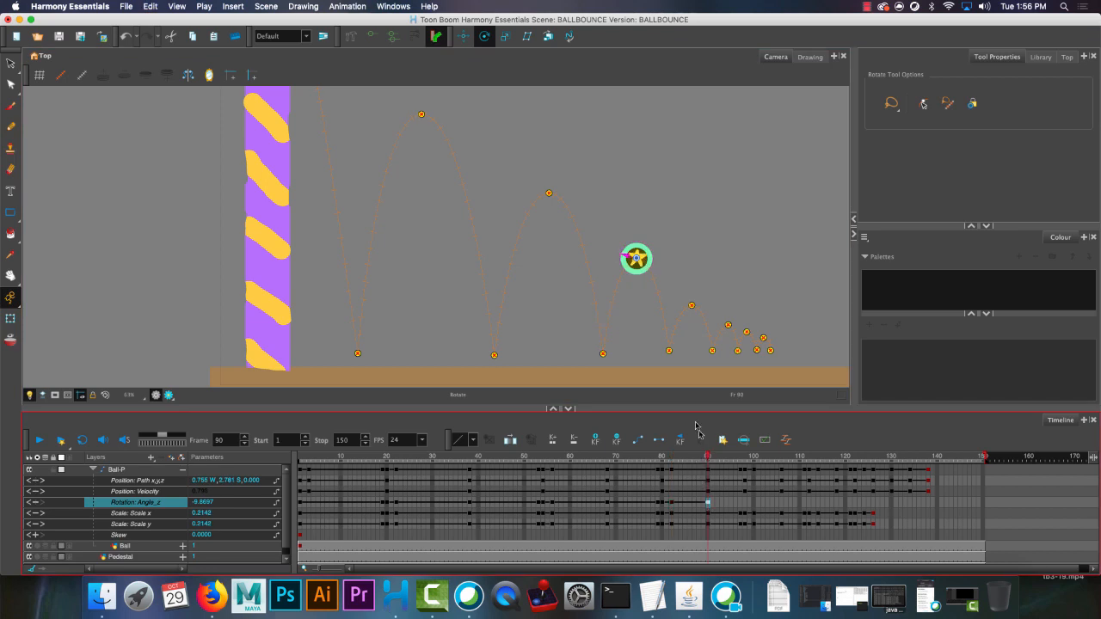
# Rotate the stretched ball at frame 97 to about 7.41 Rotation Angle_z so it leans along the falling path.
pyautogui.click(740, 504)
pyautogui.click(656, 322)
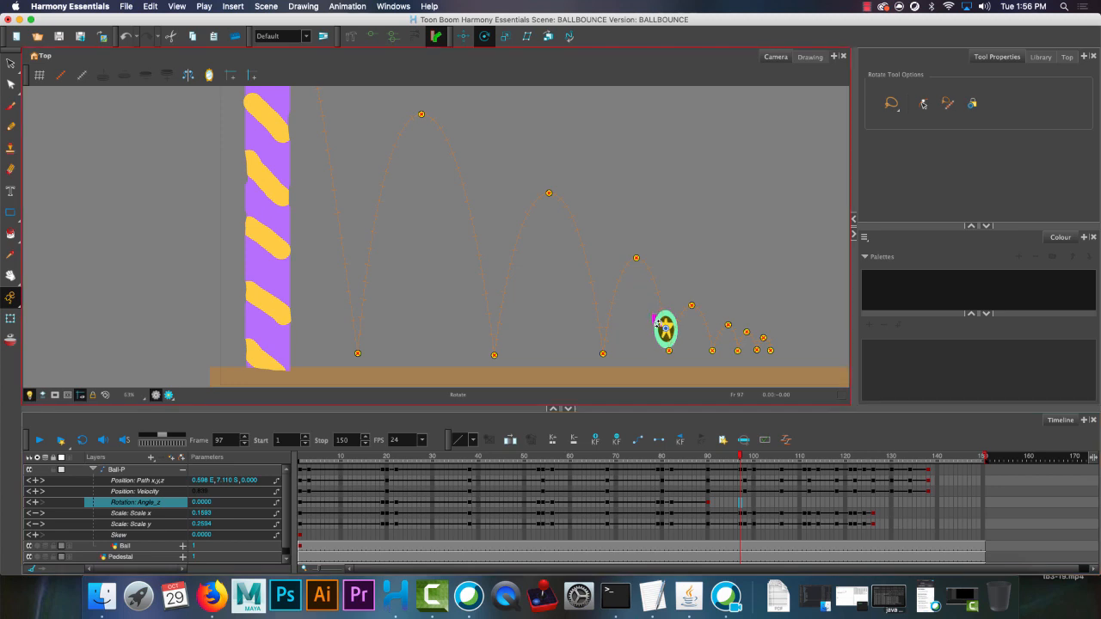
pyautogui.moveTo(656, 322); pyautogui.dragTo(654, 317)
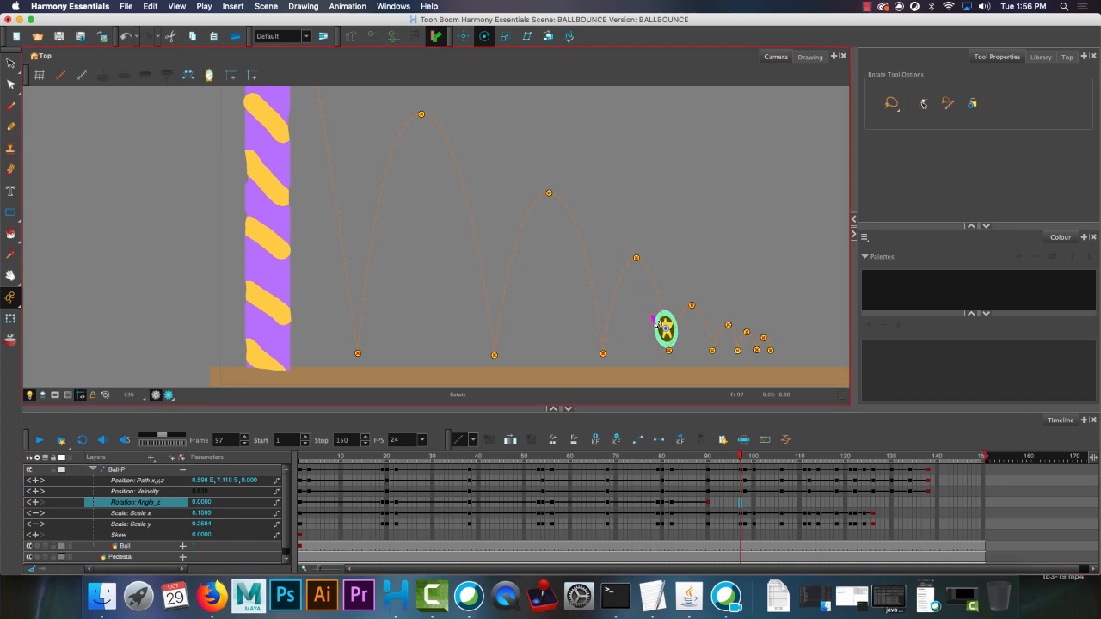
# Give the ball a zero Rotation Angle_z keyframe at frame 98 and lower it to about 8.66 S with the Translate tool.
pyautogui.click(745, 505)
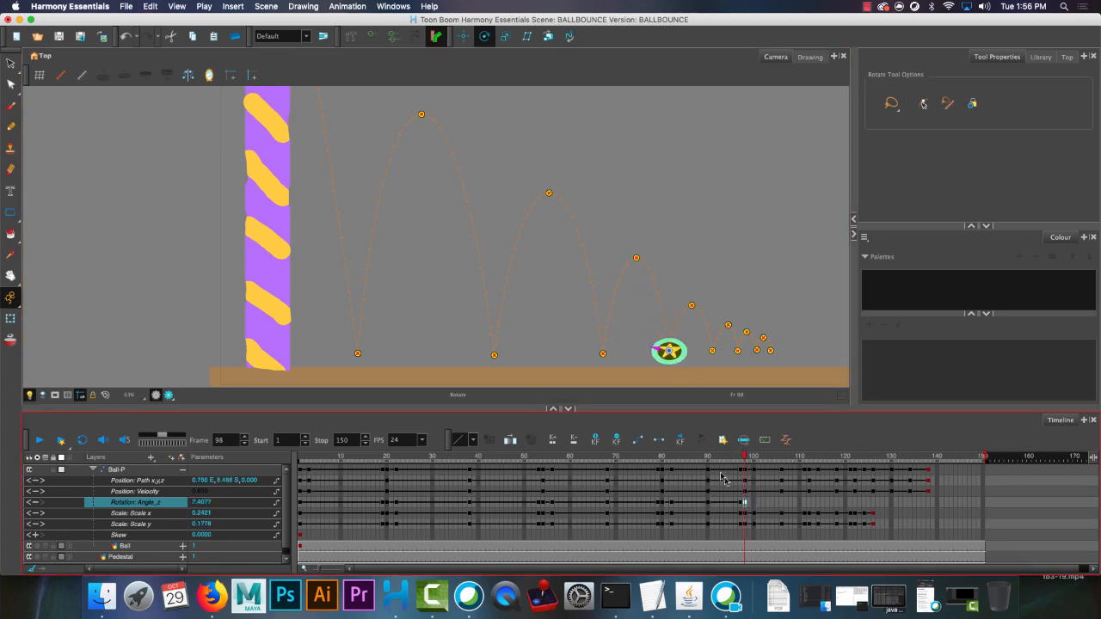
pyautogui.hotkey('alt', '2')
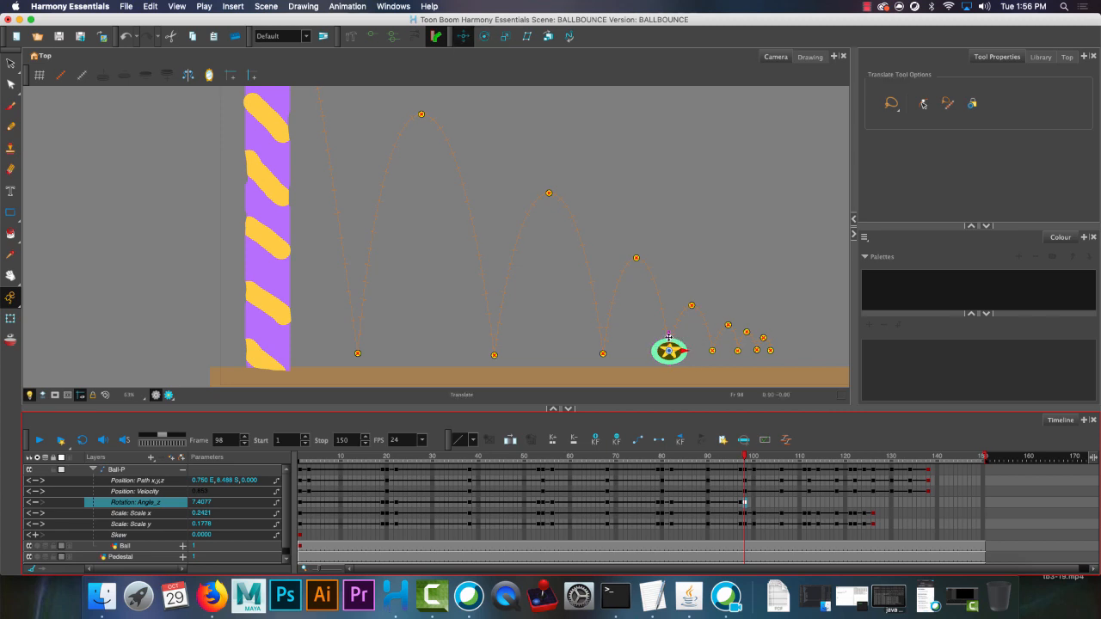
pyautogui.click(670, 340)
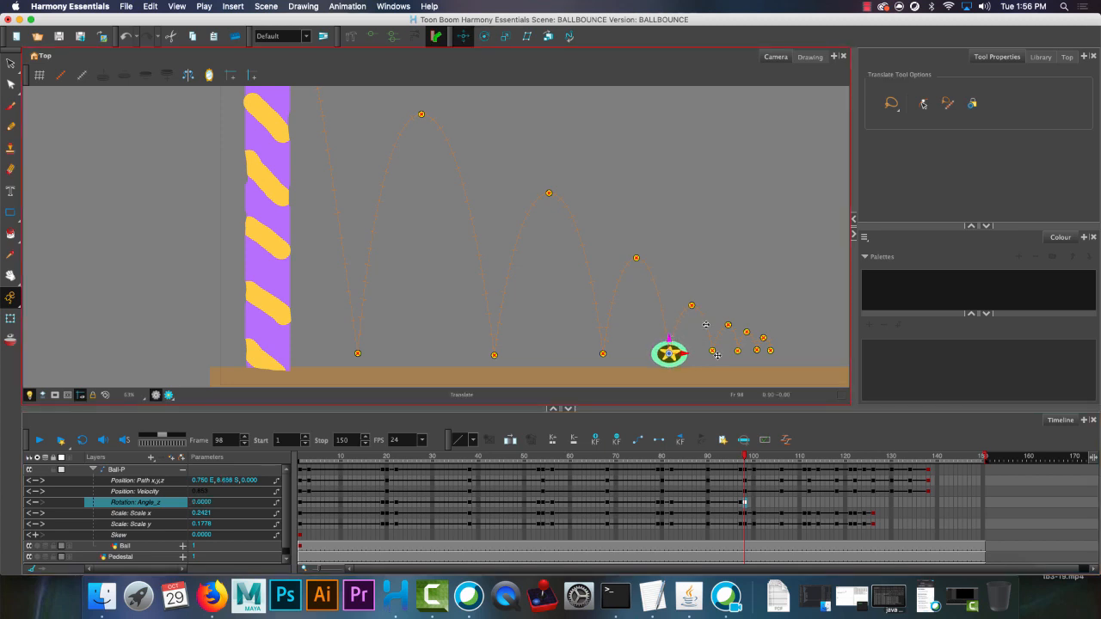
# Rotate the rebounding ball at frame 100 to about -13.42 Rotation Angle_z and give it a zero rotation keyframe at the frame 106 apex.
pyautogui.click(754, 503)
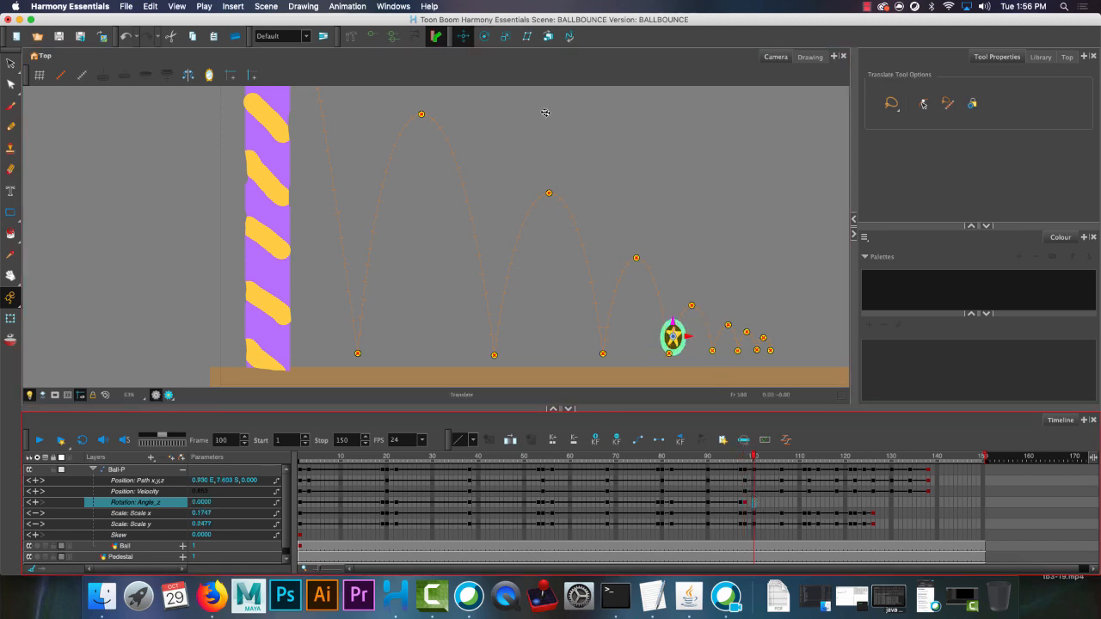
pyautogui.click(484, 36)
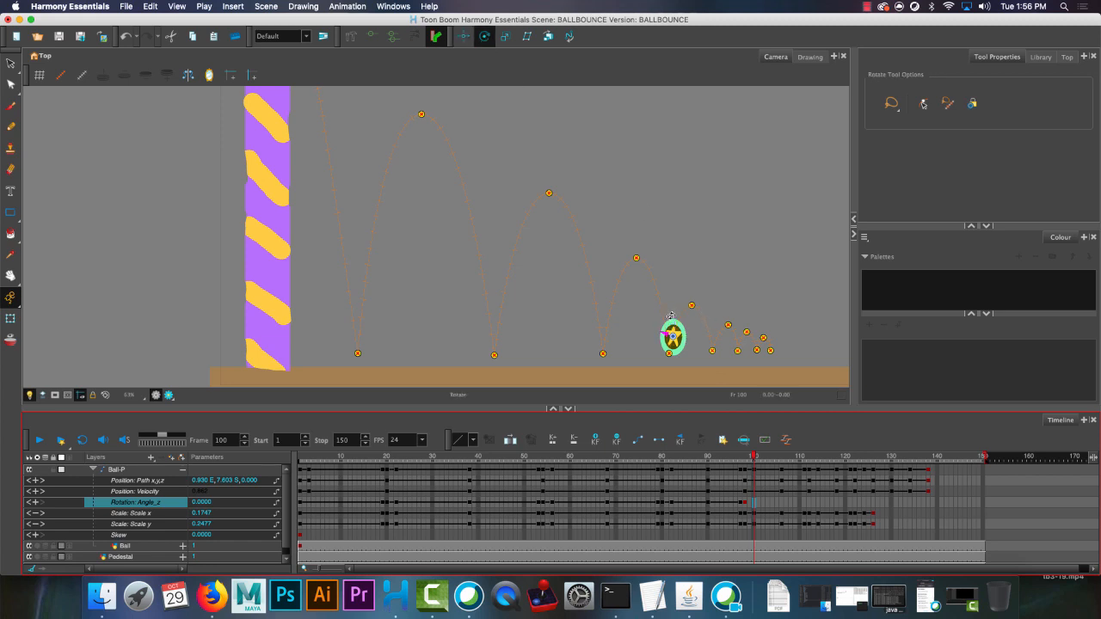
pyautogui.moveTo(671, 317); pyautogui.dragTo(677, 320)
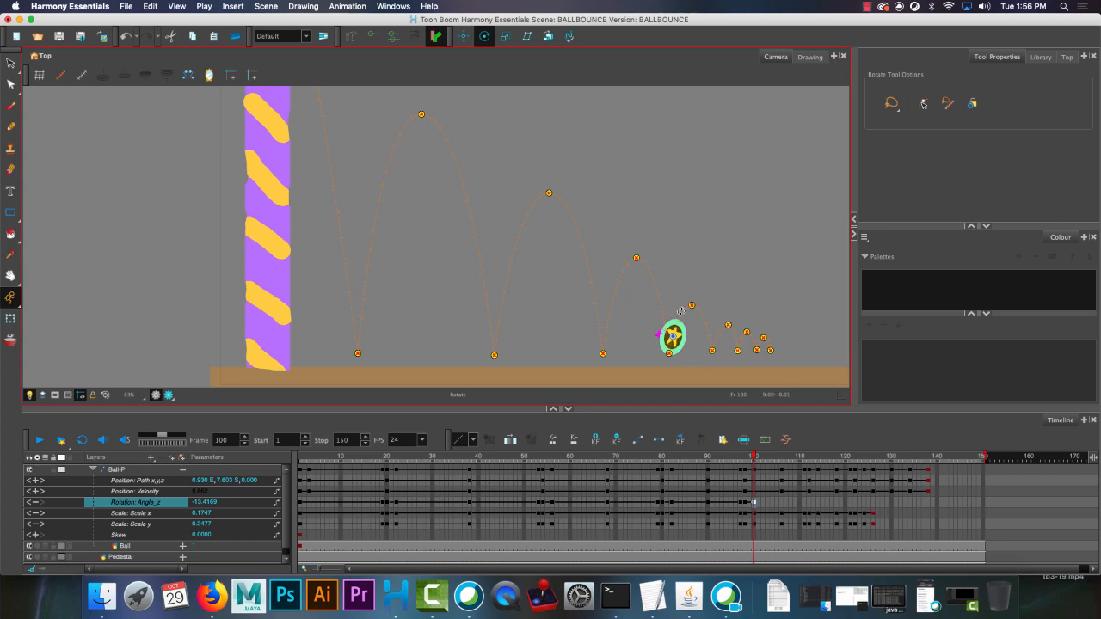
pyautogui.click(780, 502)
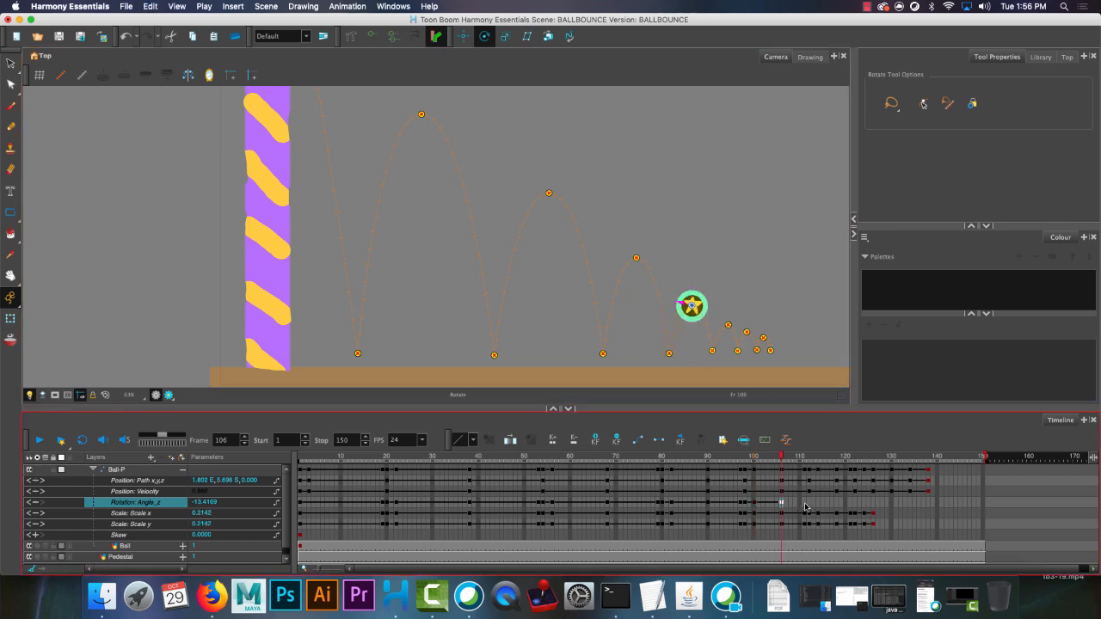
# Rotate the stretched ball at frame 111 to about 10.25 Rotation Angle_z so it leans along the falling path.
pyautogui.click(805, 505)
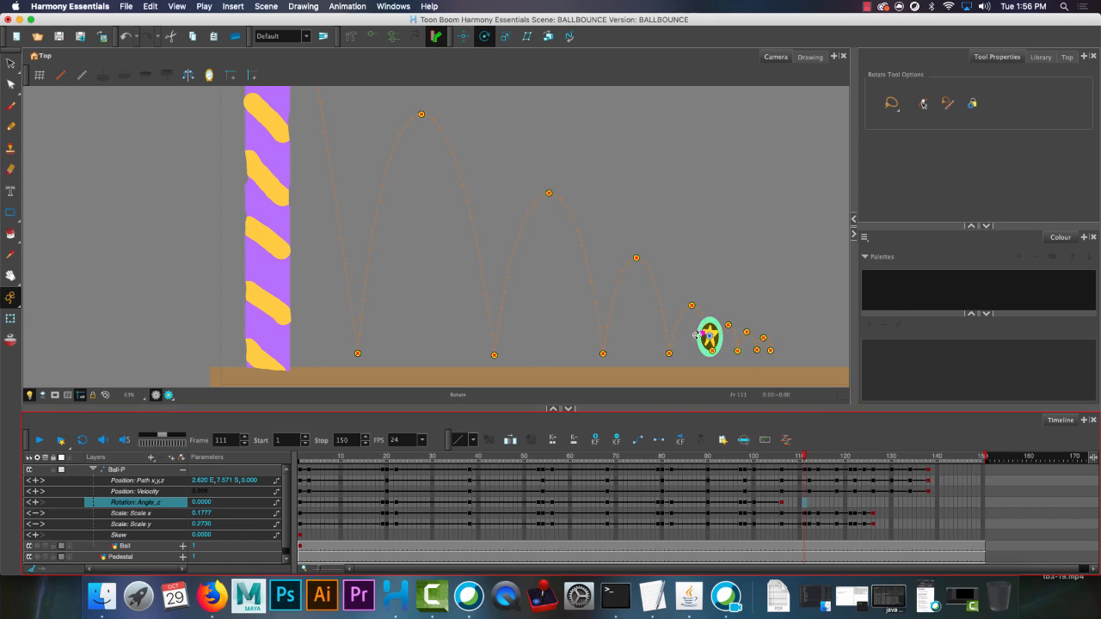
pyautogui.moveTo(699, 334); pyautogui.dragTo(695, 329)
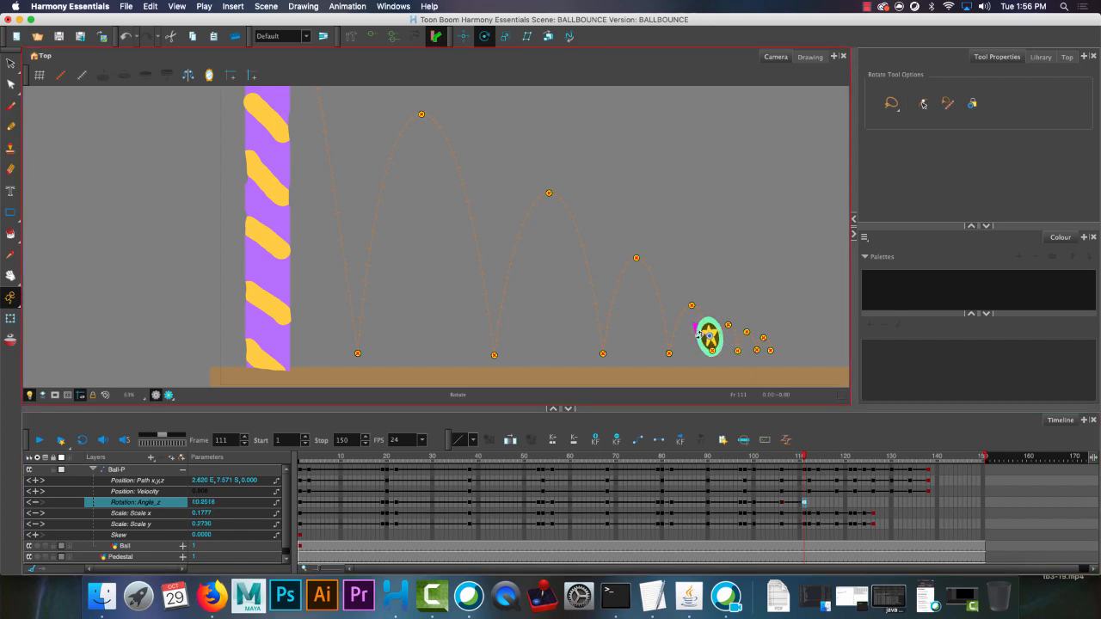
# Paste the zero Rotation Angle_z keyframe at frame 112 and lower the squashed ball slightly to the floor with the Translate tool.
pyautogui.click(809, 504)
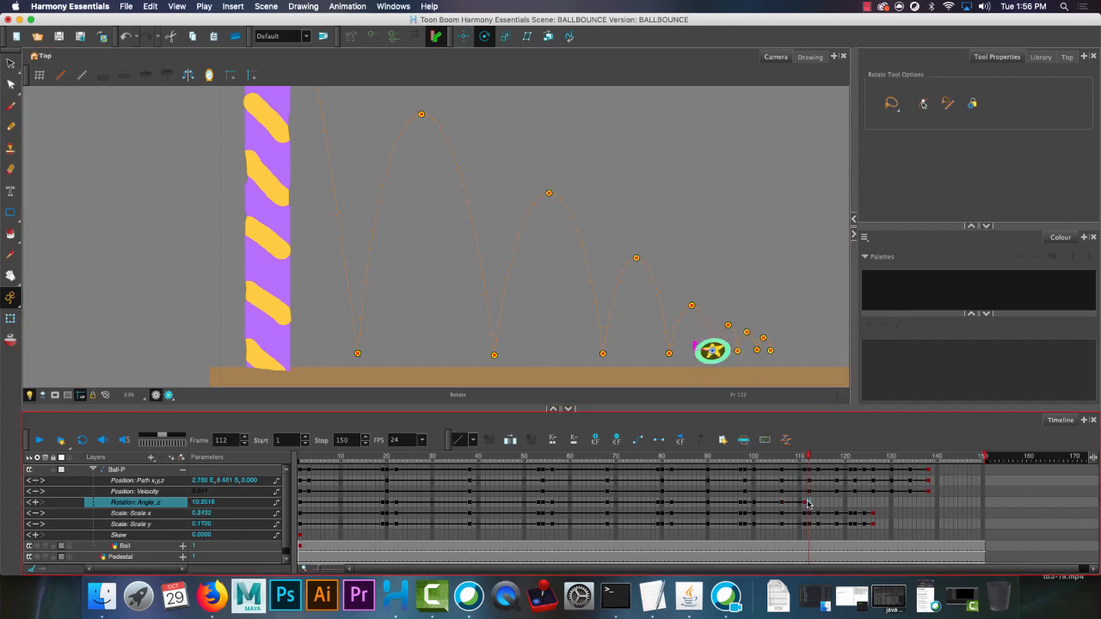
pyautogui.press('super+v')
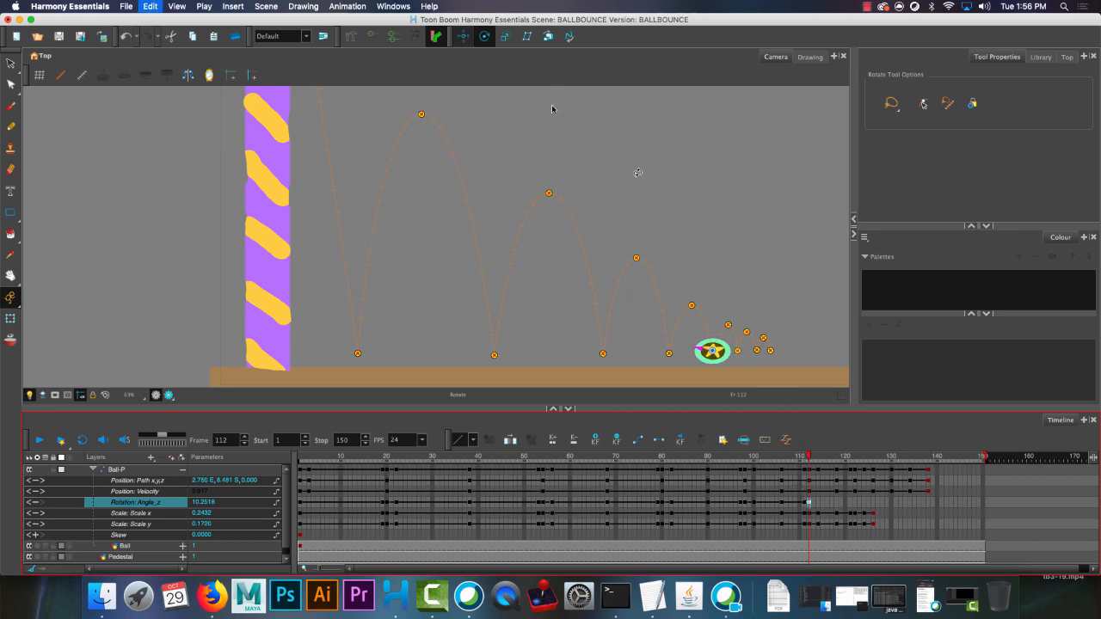
pyautogui.hotkey('alt', '2')
pyautogui.click(713, 337)
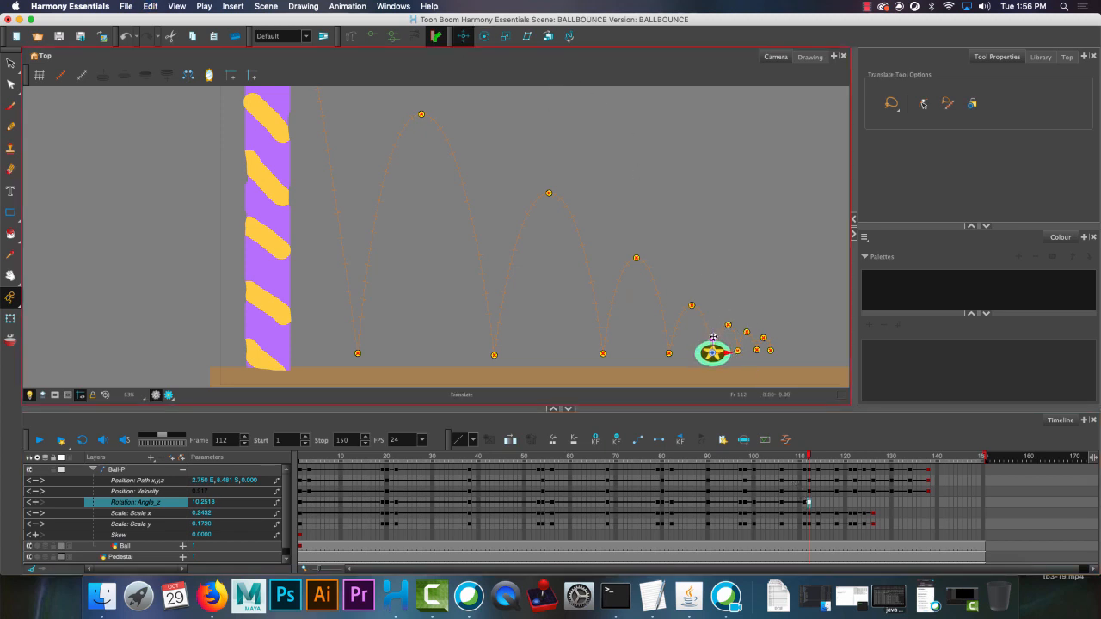
# Copy the zero Rotation Angle_z keyframe from frame 98 to frame 112 and nudge the squashed ball down onto the floor.
pyautogui.click(744, 504)
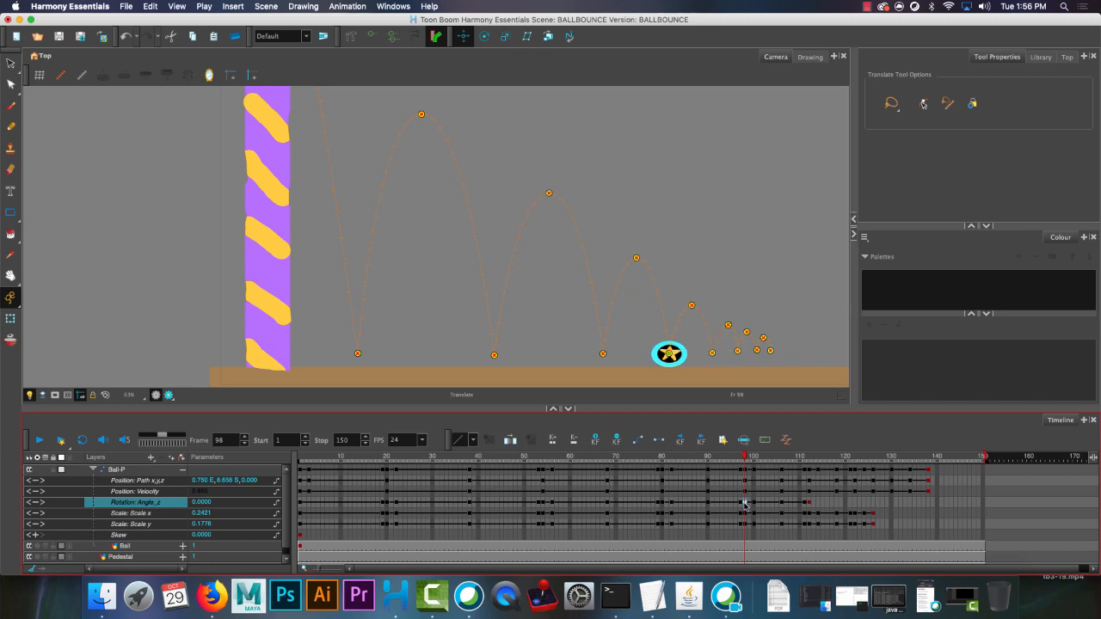
pyautogui.click(810, 504)
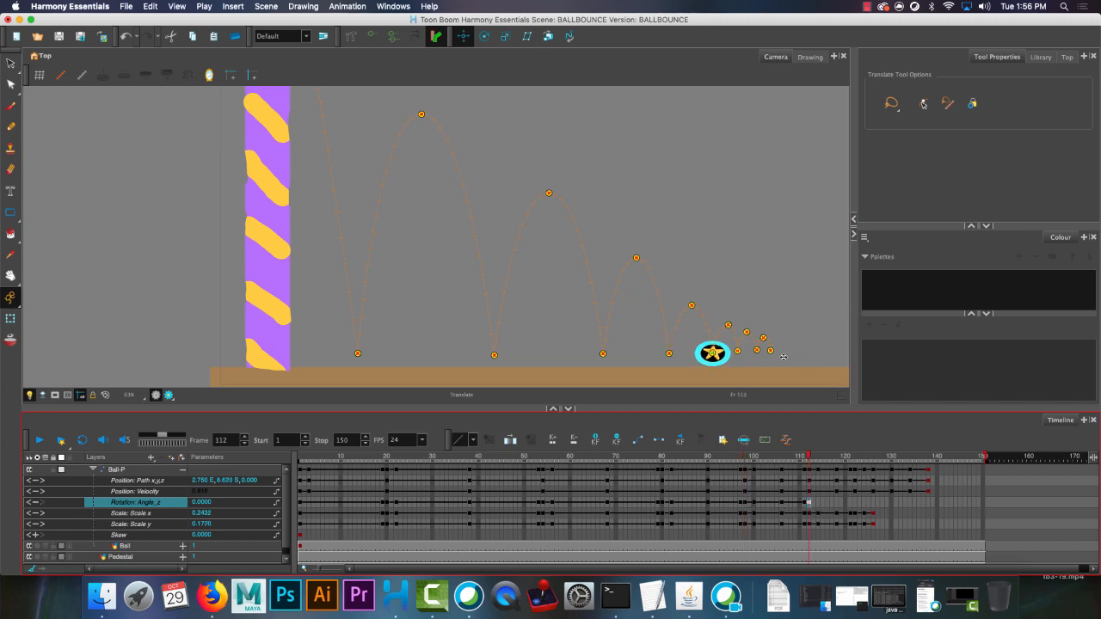
pyautogui.moveTo(809, 458); pyautogui.dragTo(808, 461)
pyautogui.click(809, 471)
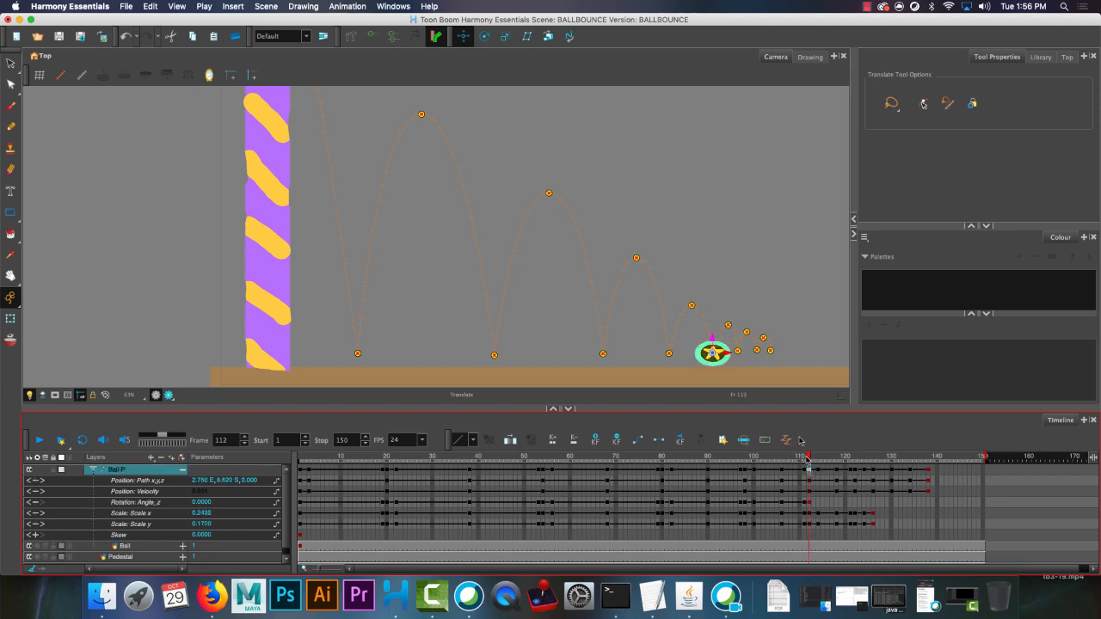
pyautogui.click(712, 339)
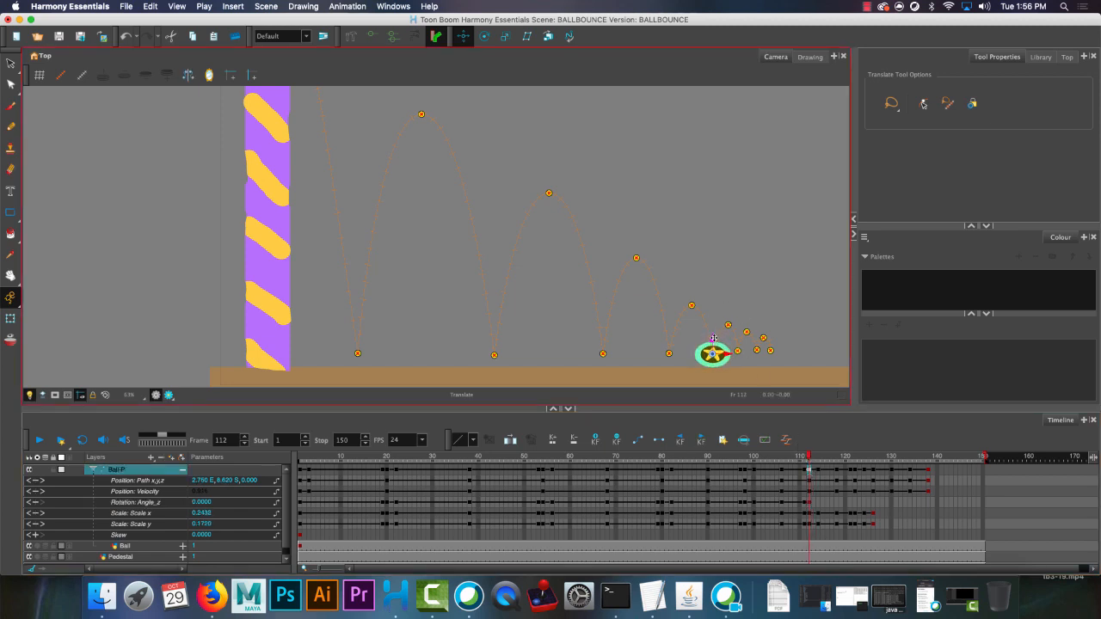
# Rotate the rebounding ball at frame 114 to about -7.51 Rotation Angle_z and paste a zero rotation keyframe at the frame 118 apex.
pyautogui.moveTo(813, 457); pyautogui.dragTo(817, 460)
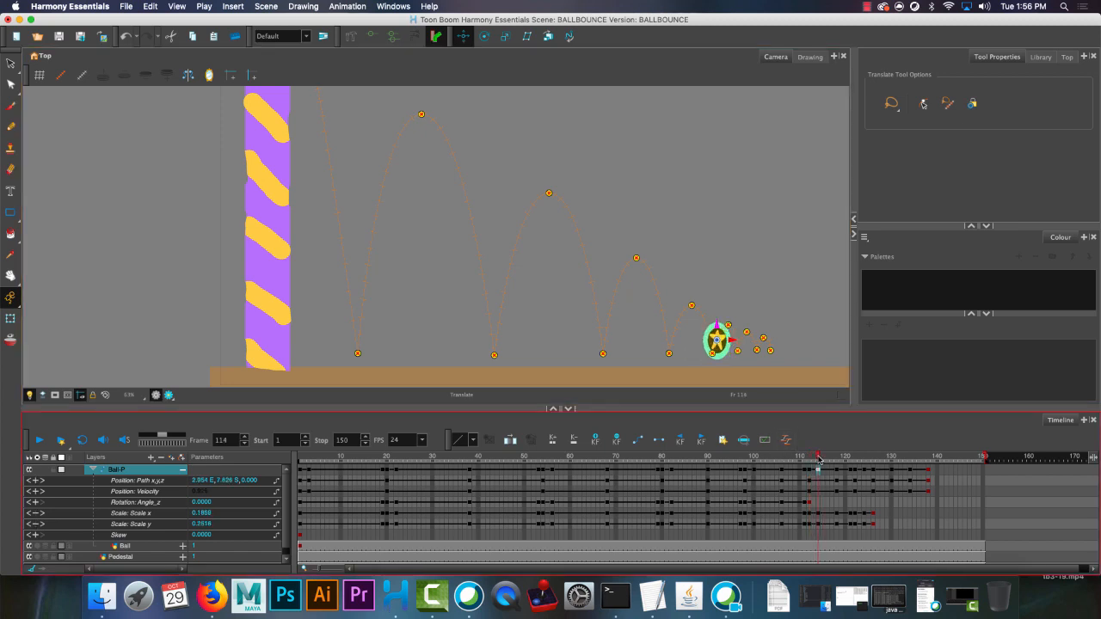
pyautogui.click(485, 35)
pyautogui.moveTo(719, 322); pyautogui.dragTo(723, 323)
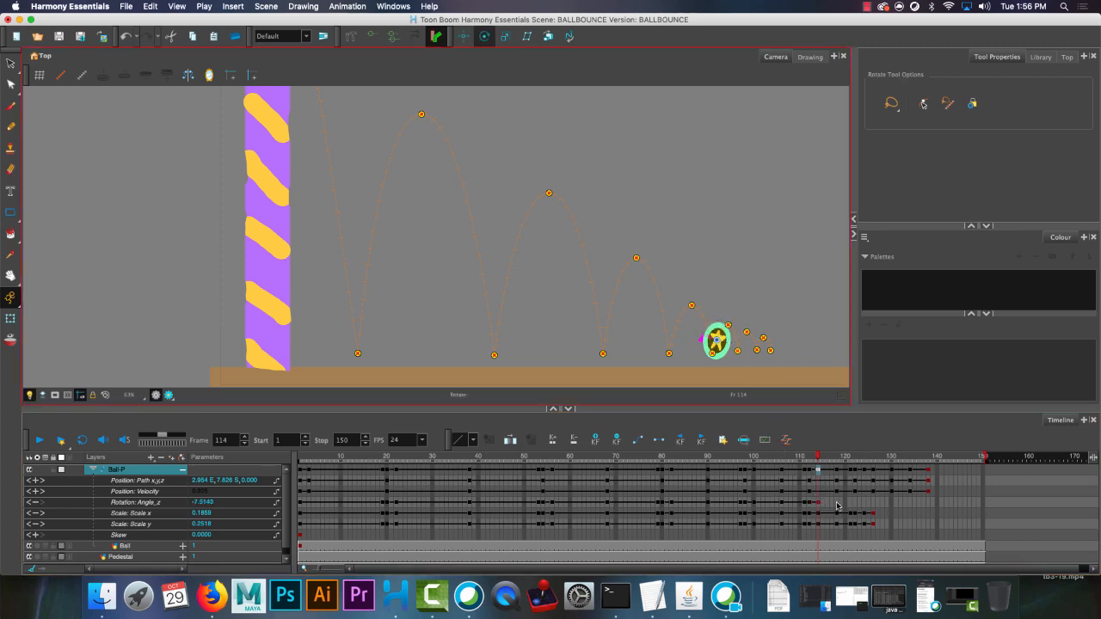
pyautogui.click(836, 504)
pyautogui.press('super+v')
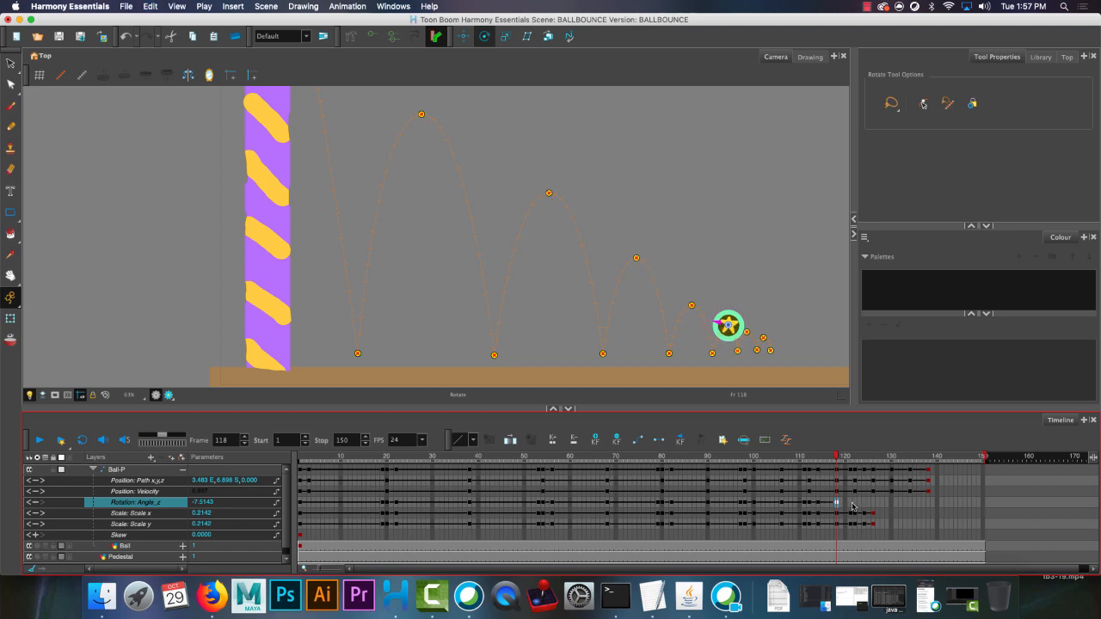
# Rotate the stretched ball at frame 121 to about 15.98 Rotation Angle_z so it leans along the falling path.
pyautogui.click(851, 505)
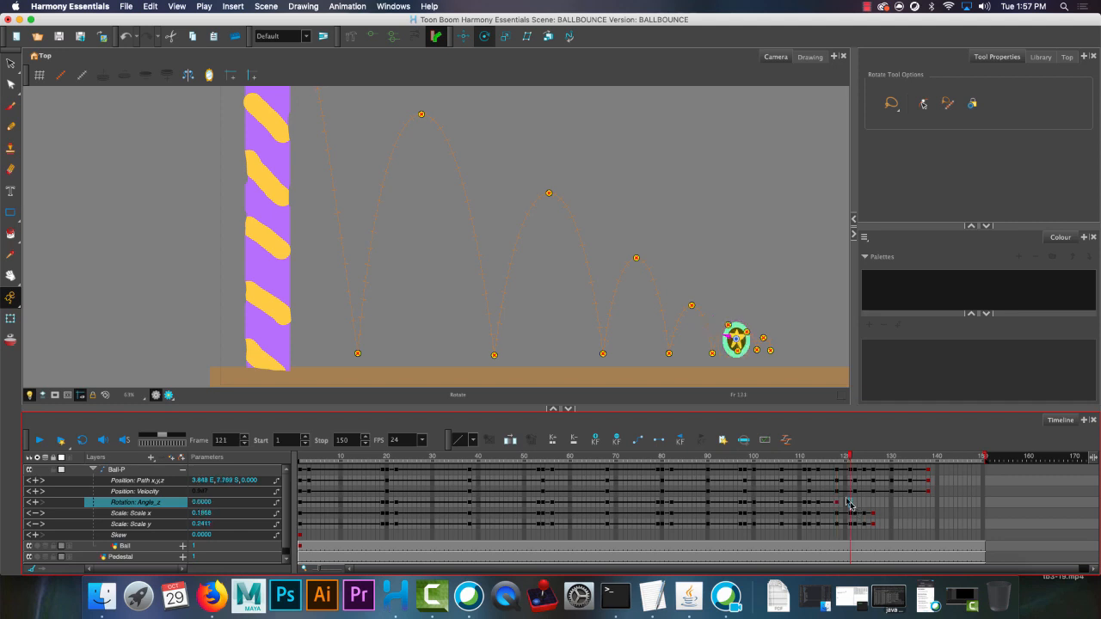
pyautogui.click(730, 336)
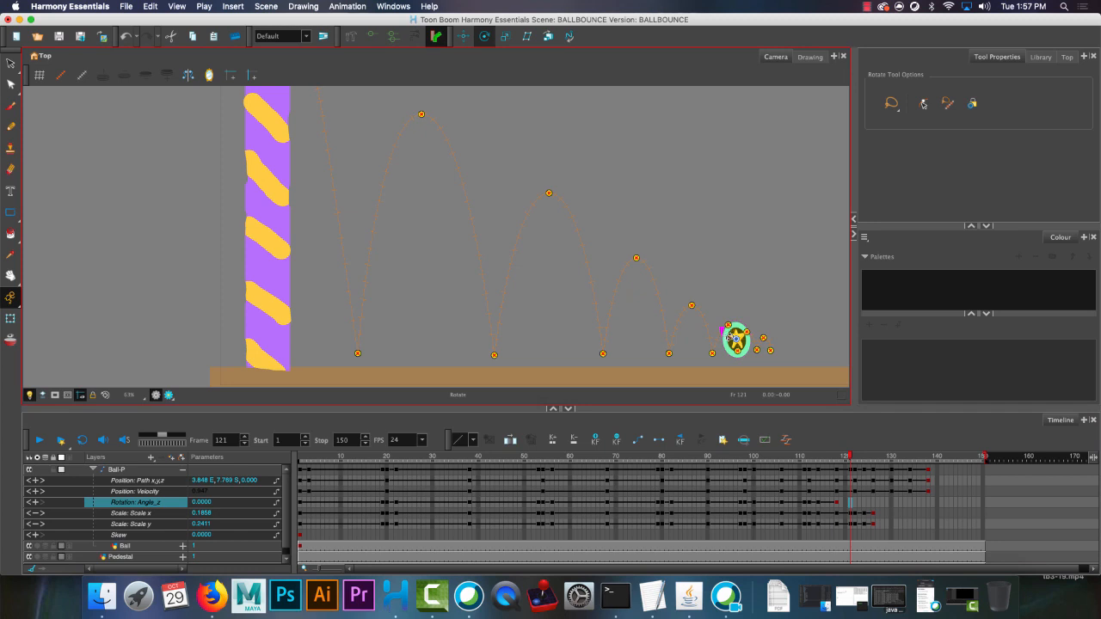
pyautogui.moveTo(733, 336); pyautogui.dragTo(737, 341)
# Paste the zero Rotation Angle_z keyframe at frame 122 and lower the squashed ball slightly with the Translate tool.
pyautogui.click(854, 504)
pyautogui.press('super+v')
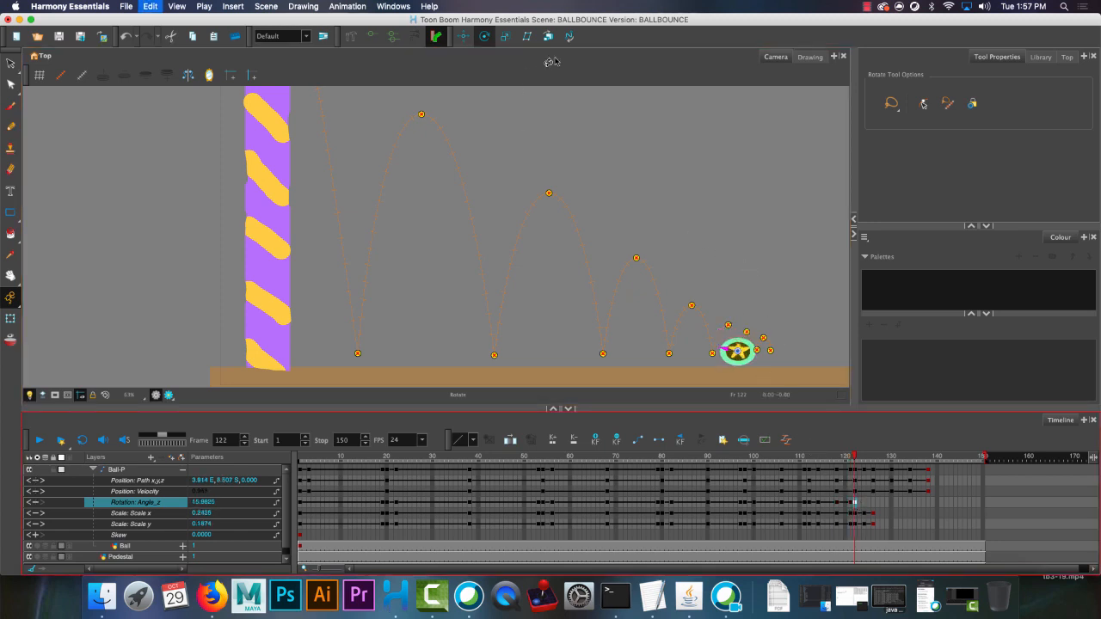
pyautogui.click(470, 38)
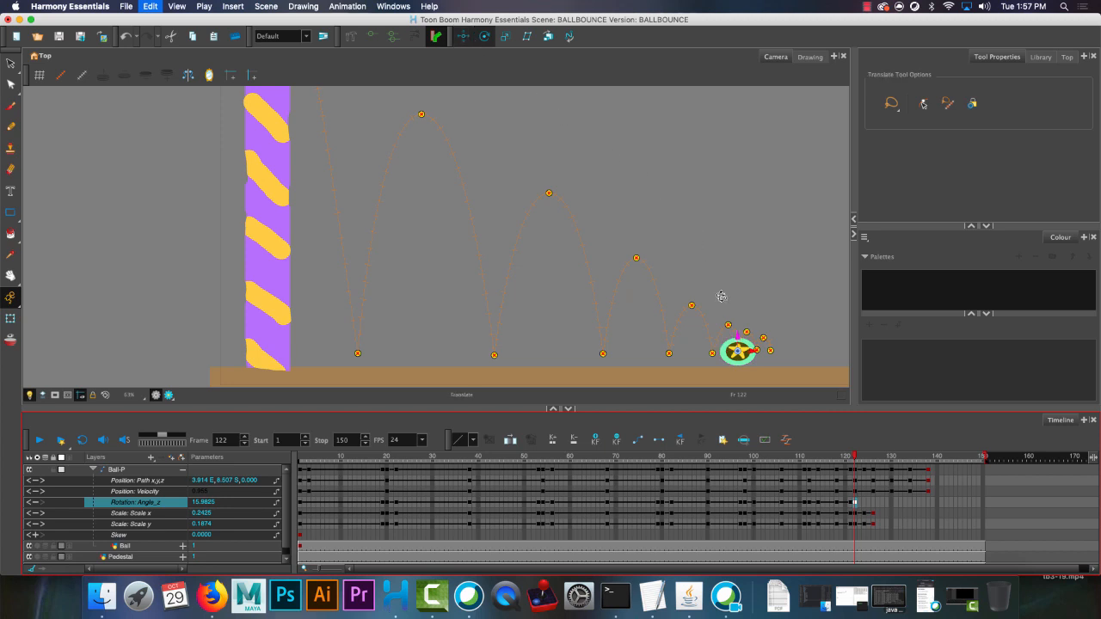
pyautogui.click(738, 336)
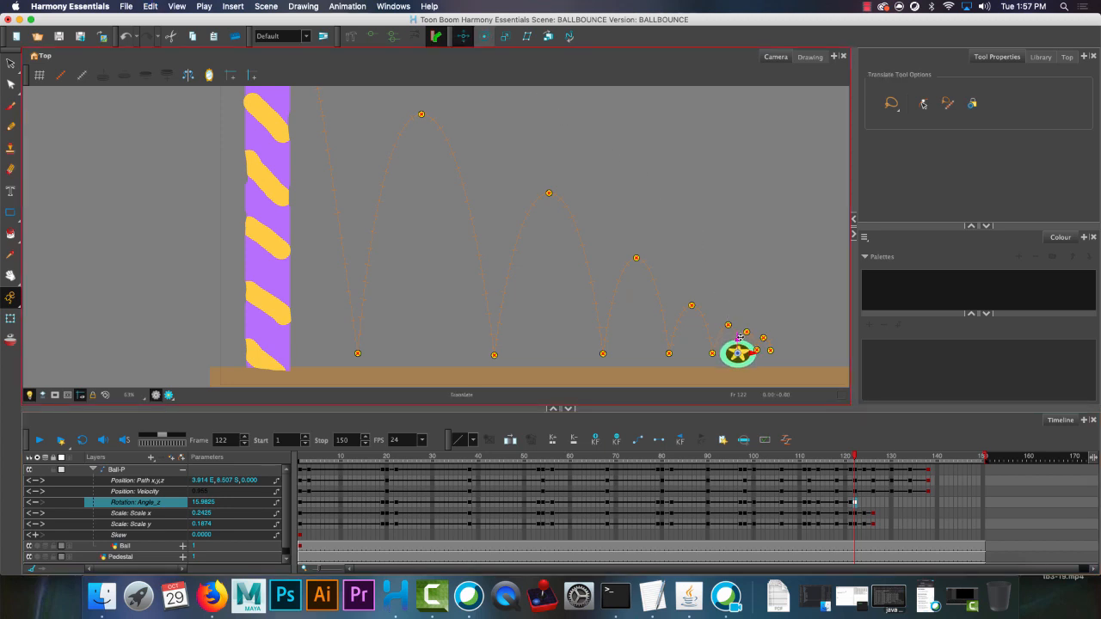
# Rotate the ball at frame 124 to about -7.73 Rotation Angle_z and paste a zero rotation keyframe at the frame 126 apex.
pyautogui.click(864, 506)
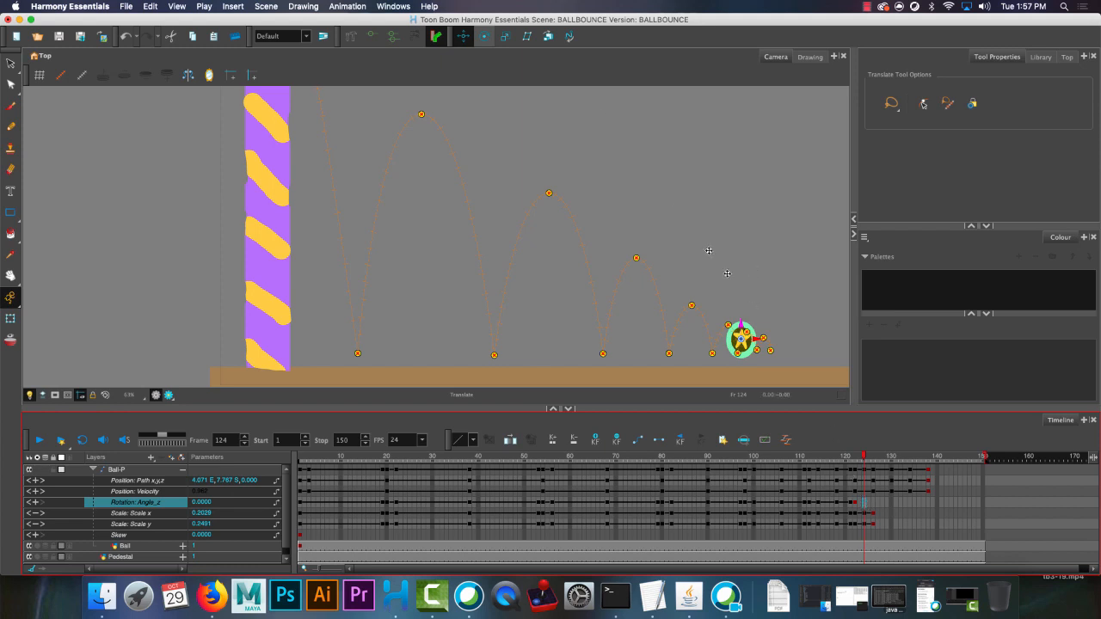
pyautogui.hotkey('alt', '2')
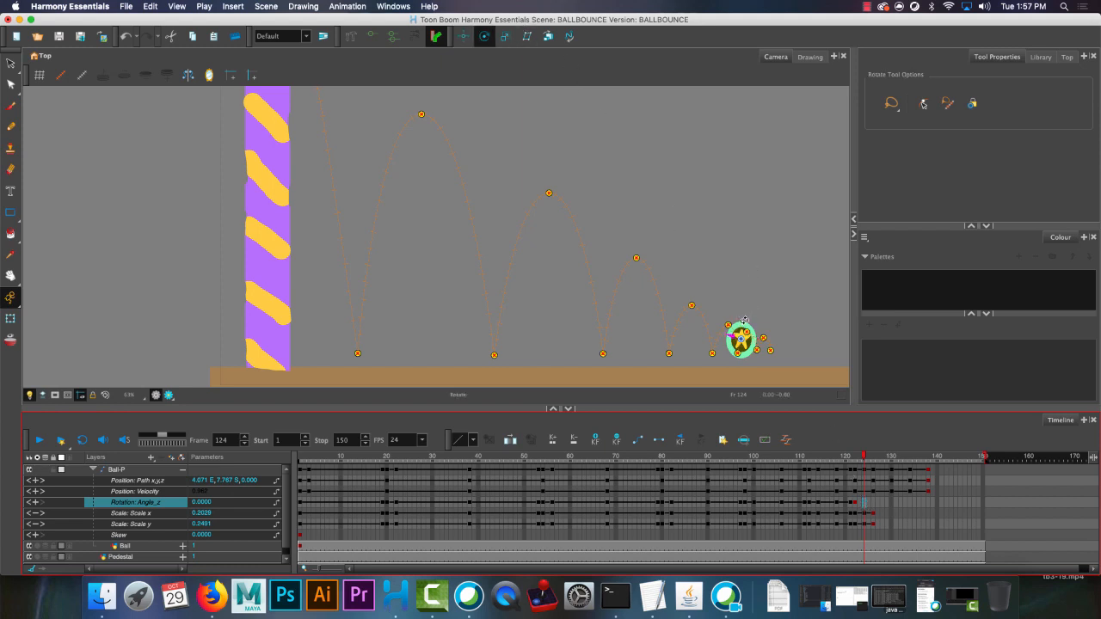
pyautogui.moveTo(746, 319); pyautogui.dragTo(747, 322)
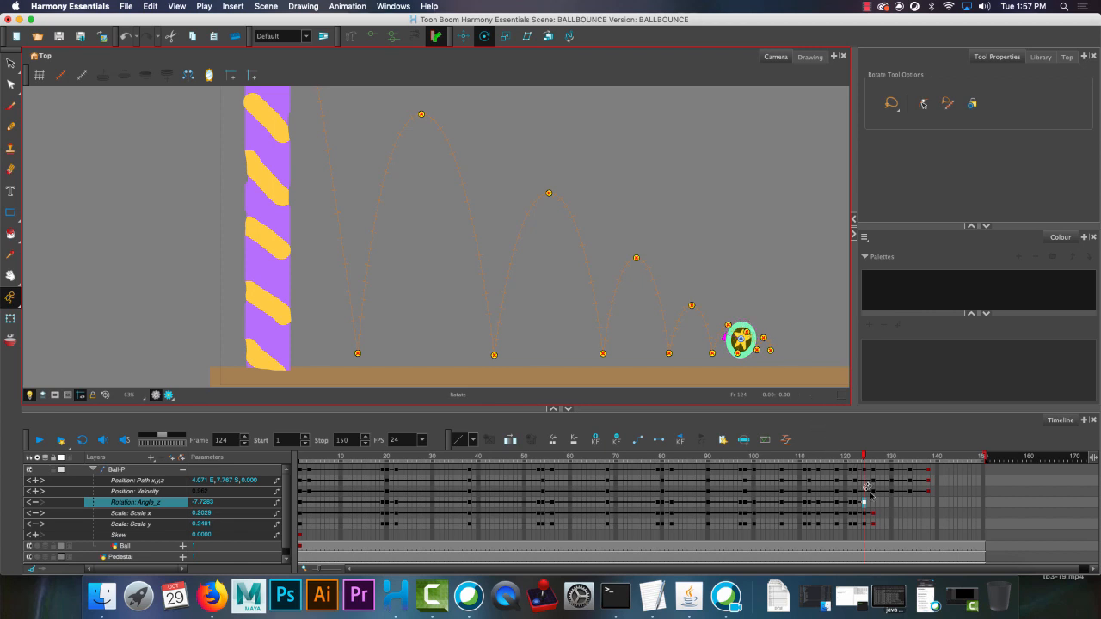
pyautogui.click(872, 505)
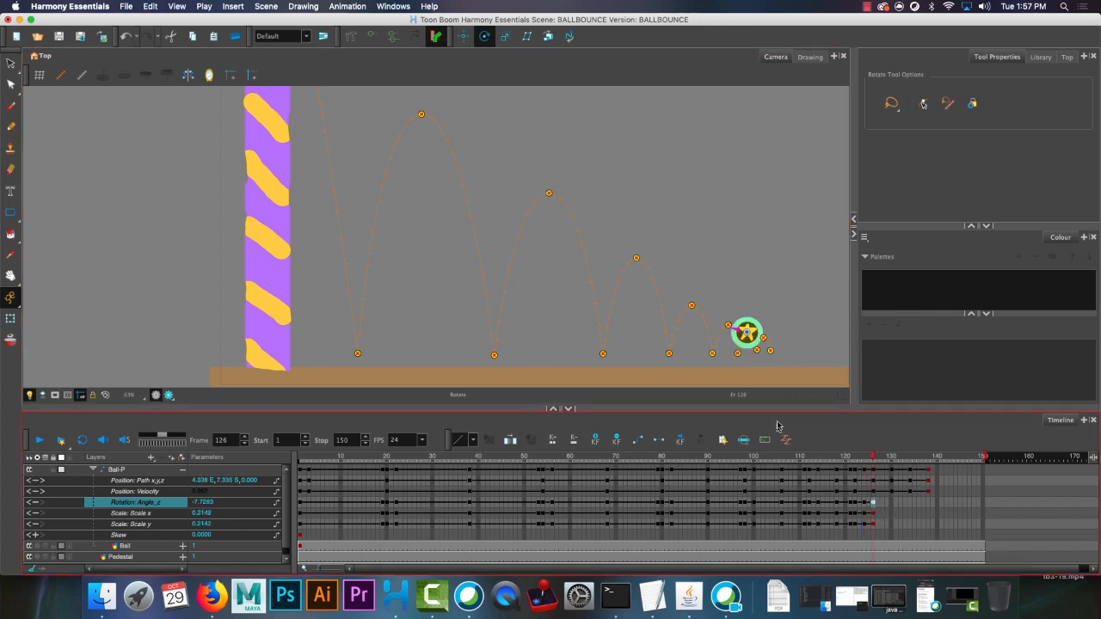
# Play the whole animation from frame 1 and scrub through the bounces to check the ball's leaning and squashing.
pyautogui.scroll(-1, 618, 251)
pyautogui.scroll(-1, 619, 251)
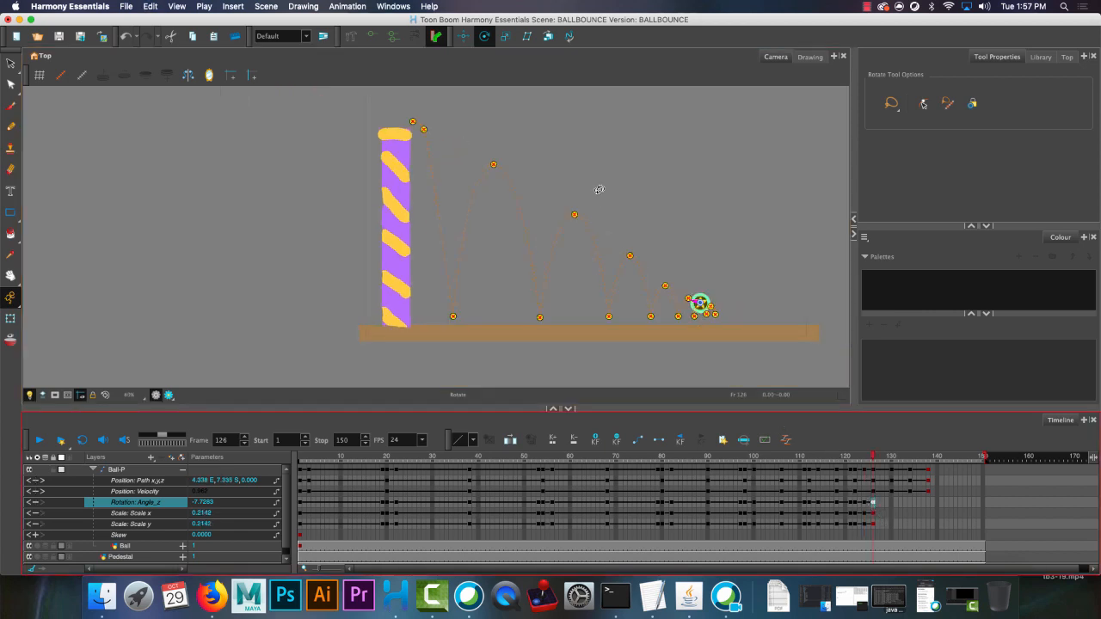
pyautogui.moveTo(599, 189); pyautogui.dragTo(523, 224)
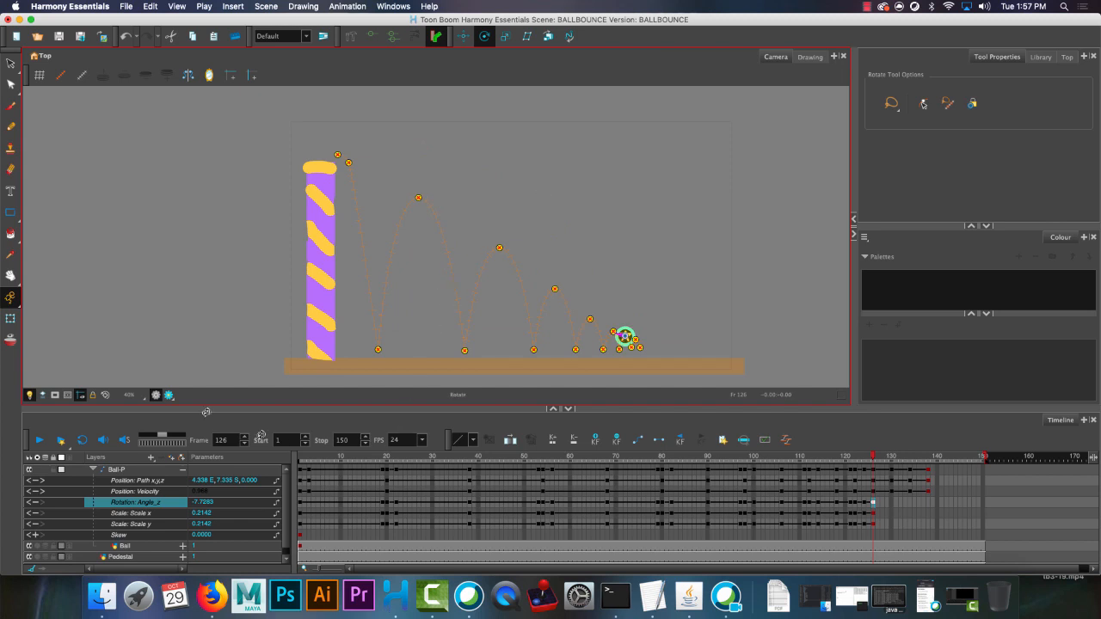
pyautogui.moveTo(312, 458); pyautogui.dragTo(269, 460)
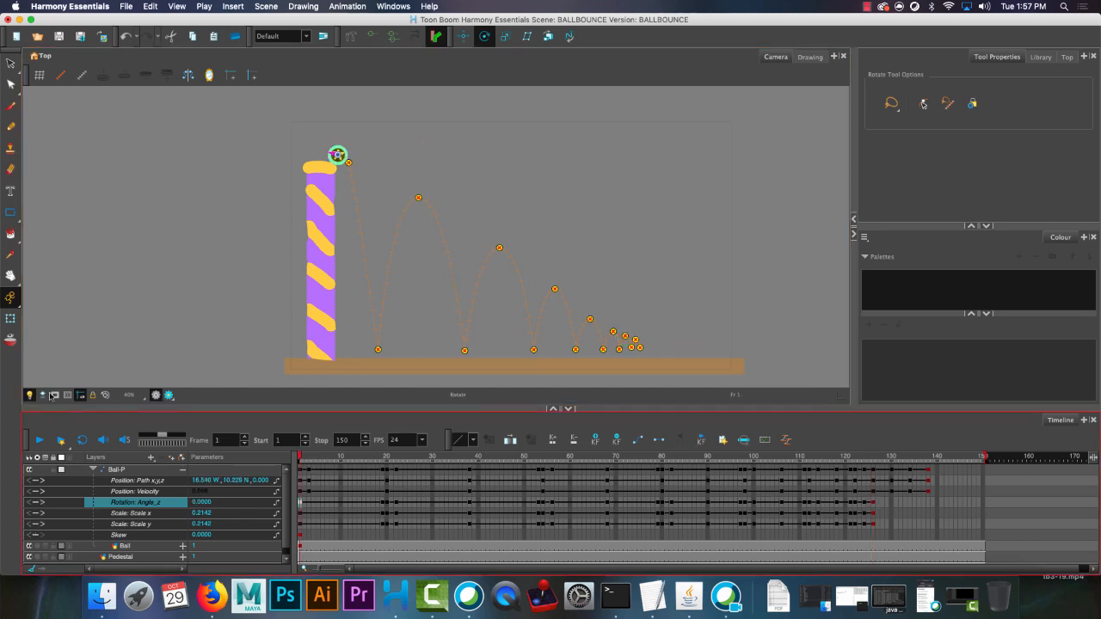
pyautogui.click(39, 444)
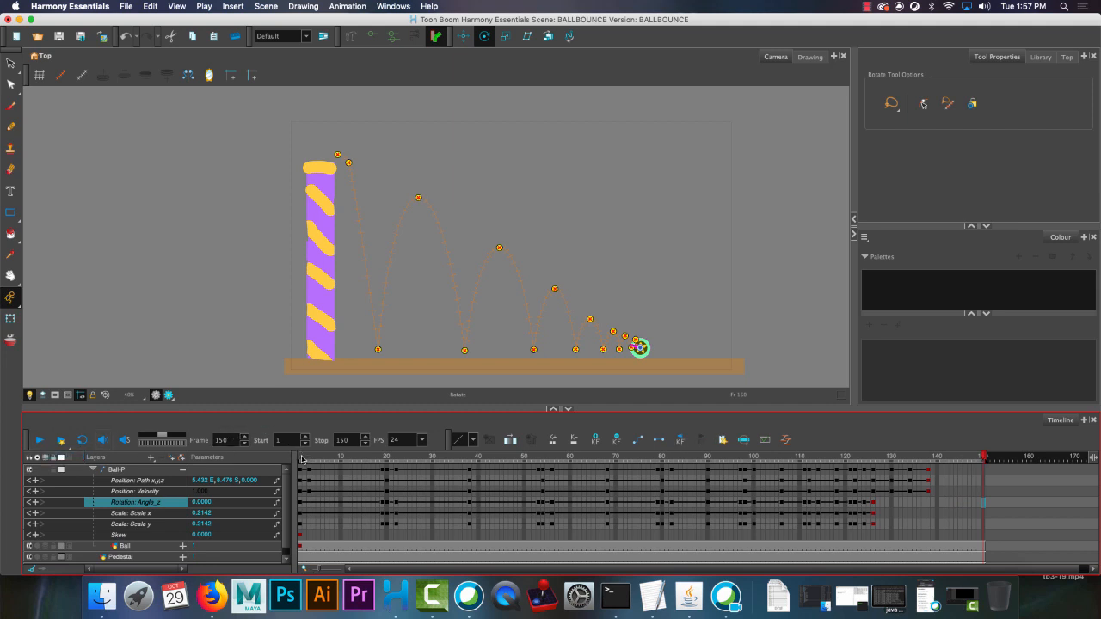
pyautogui.moveTo(303, 457); pyautogui.dragTo(634, 456)
pyautogui.moveTo(362, 463); pyautogui.dragTo(297, 462)
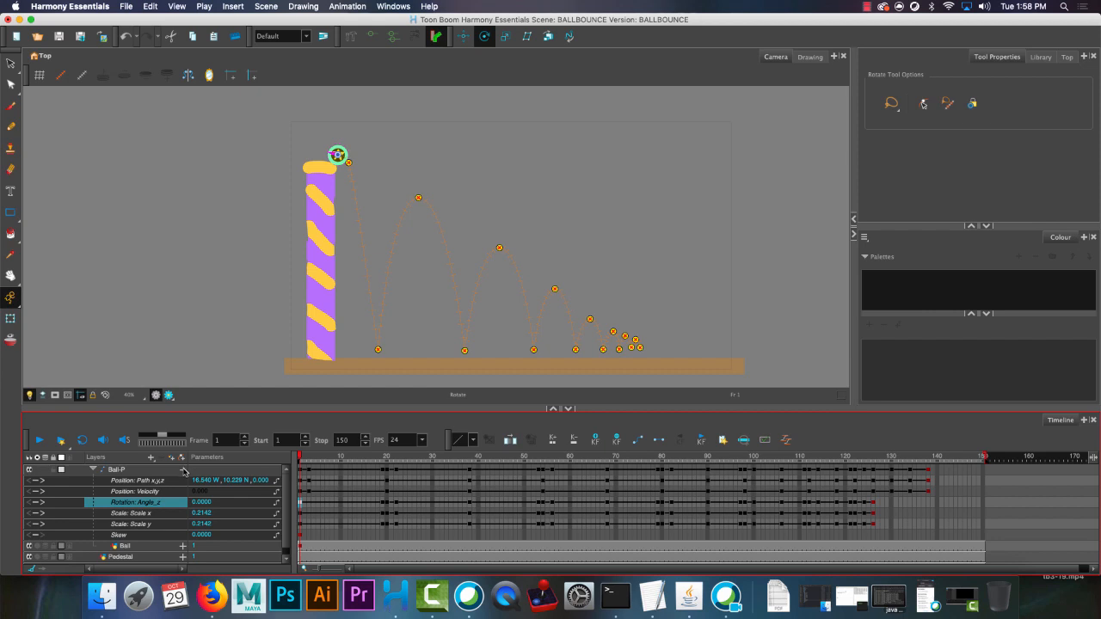
# Collapse the Ball-P peg's parameters and examine the Ball drawing layer's own position, rotation and scale parameters.
pyautogui.click(182, 471)
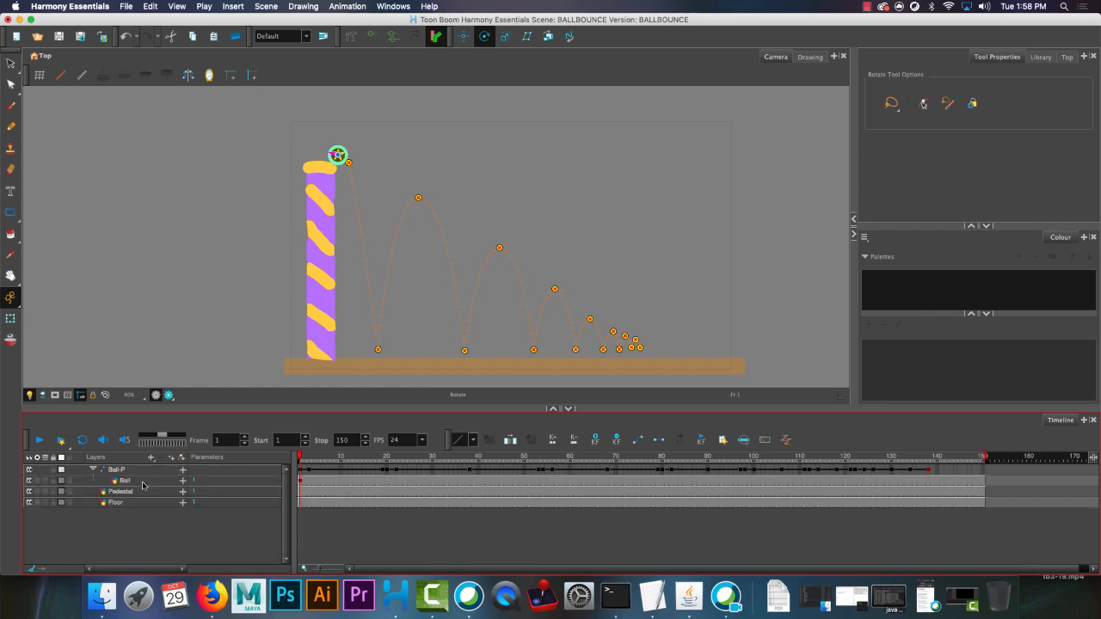
pyautogui.click(143, 482)
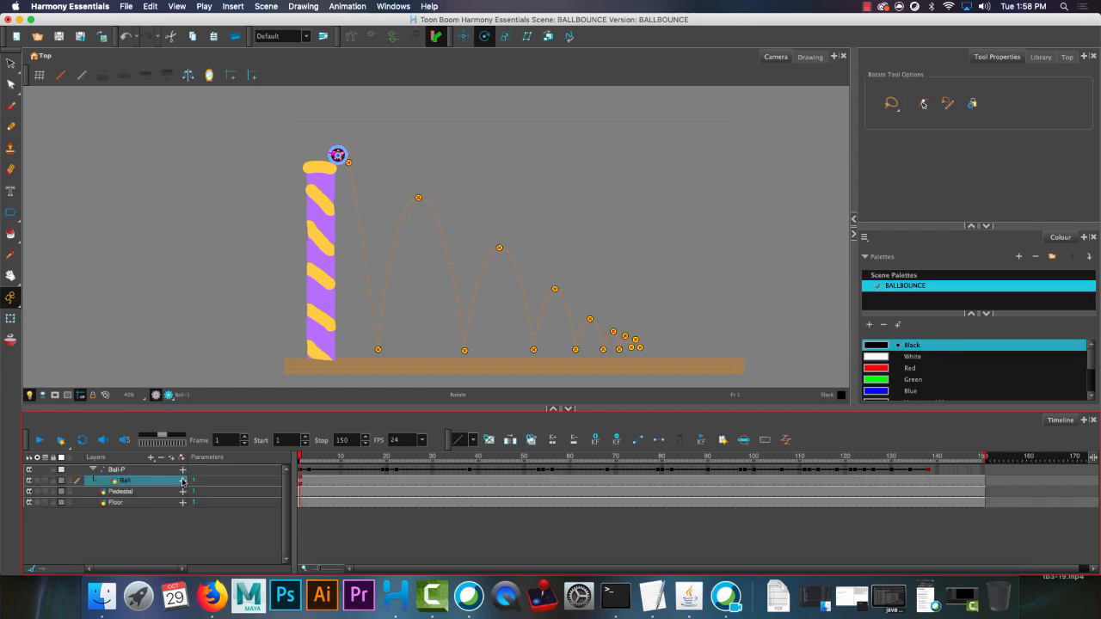
pyautogui.click(182, 481)
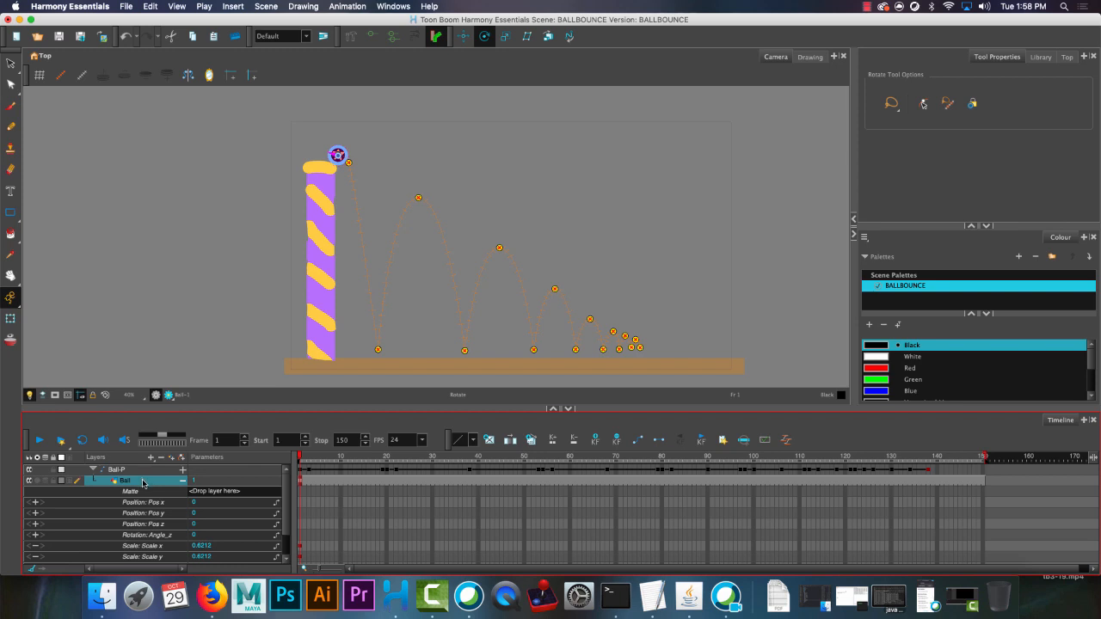
pyautogui.click(183, 481)
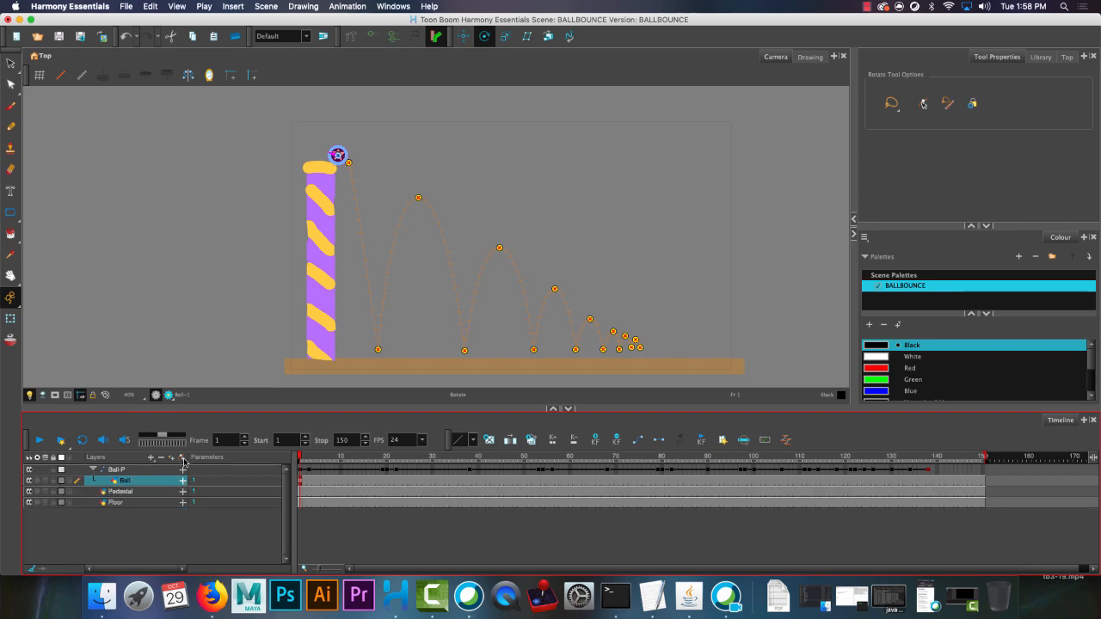
pyautogui.click(128, 470)
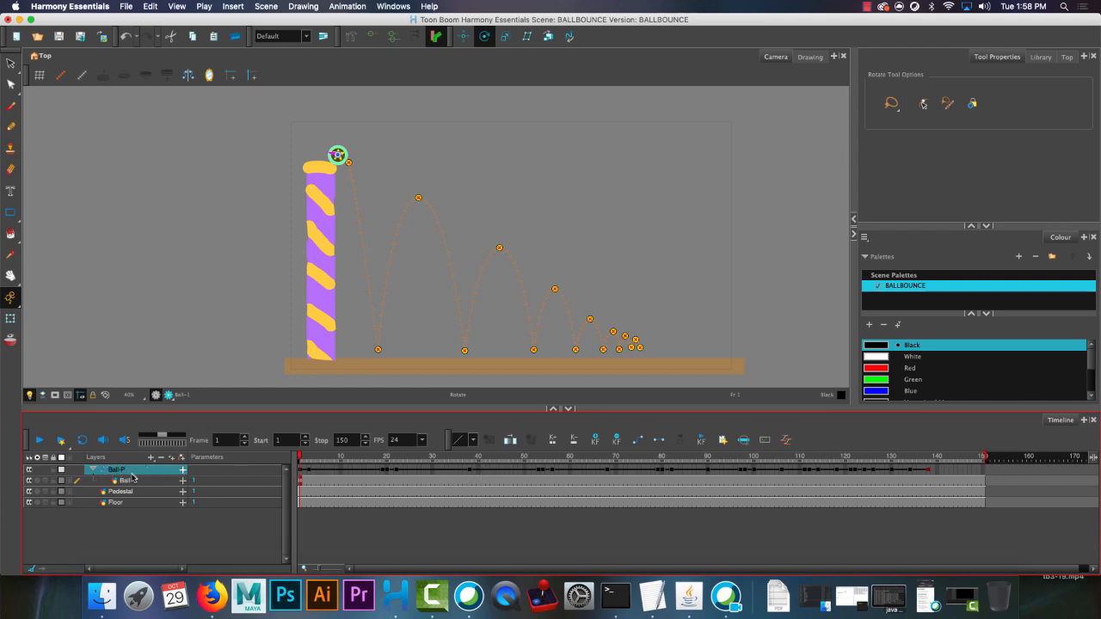
pyautogui.click(181, 460)
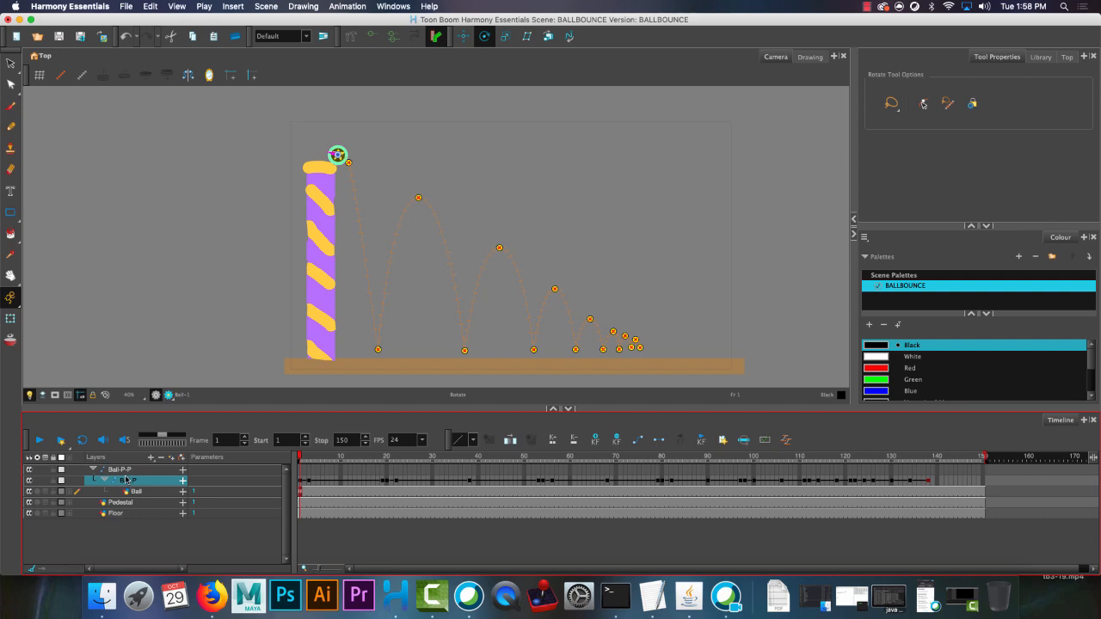
pyautogui.press('super+z')
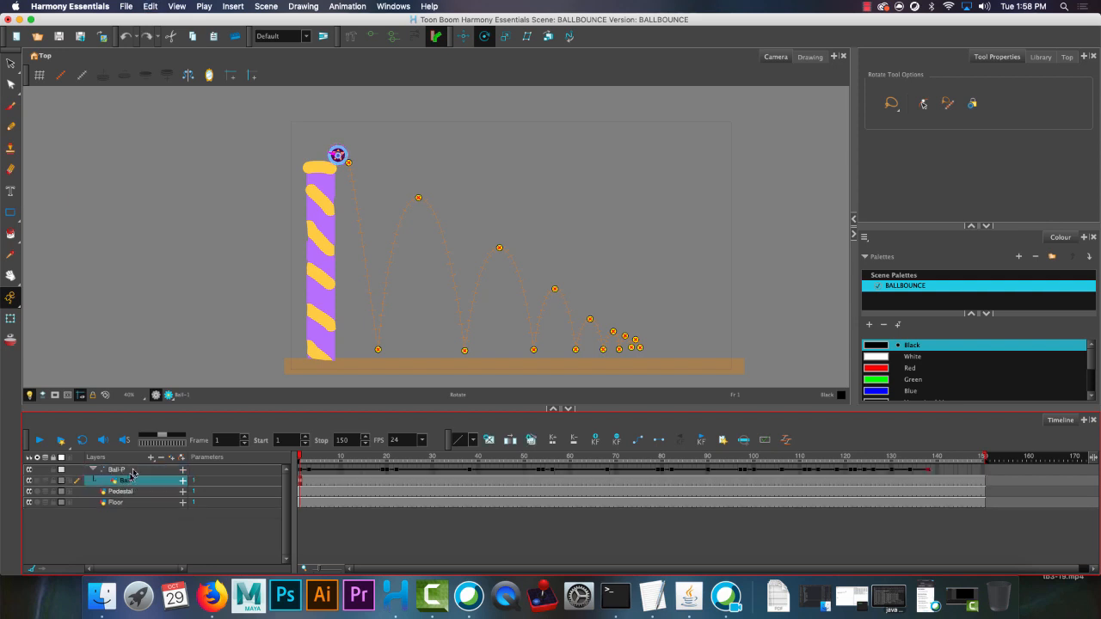
# Add a parent peg to the Ball layer beneath Ball-P and rename it ROTATION.
pyautogui.click(181, 460)
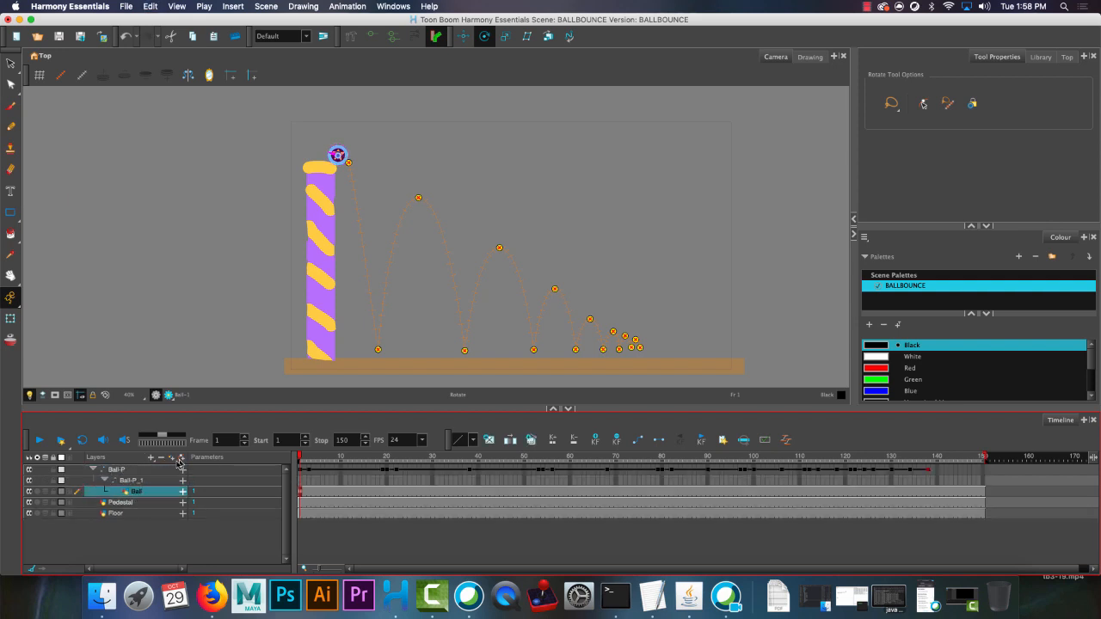
pyautogui.click(130, 482)
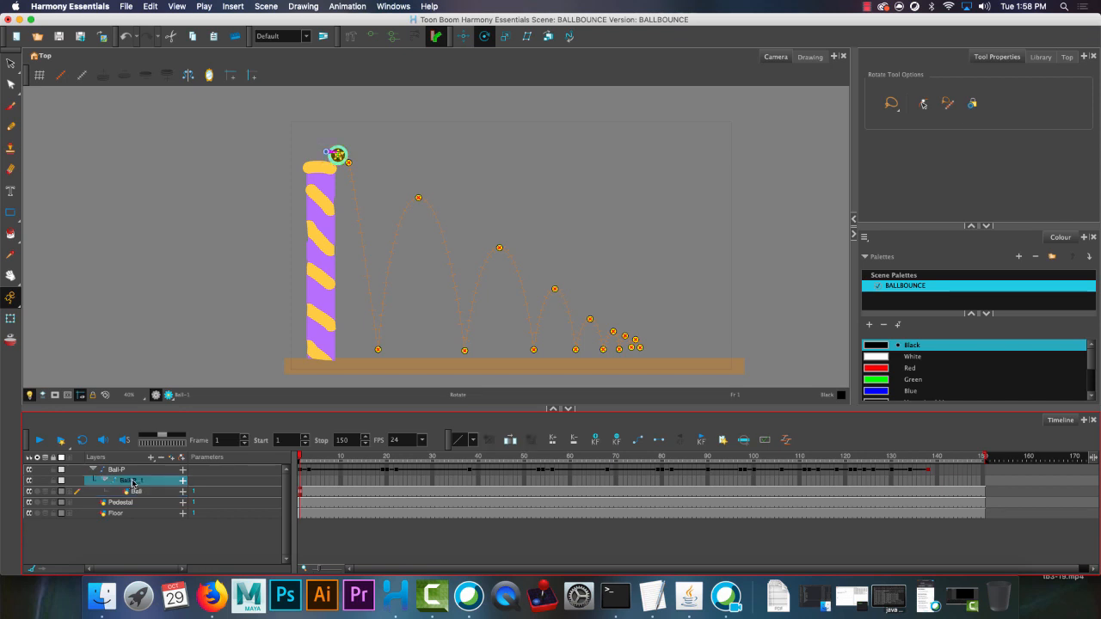
pyautogui.doubleClick(134, 483)
pyautogui.write('Rot')
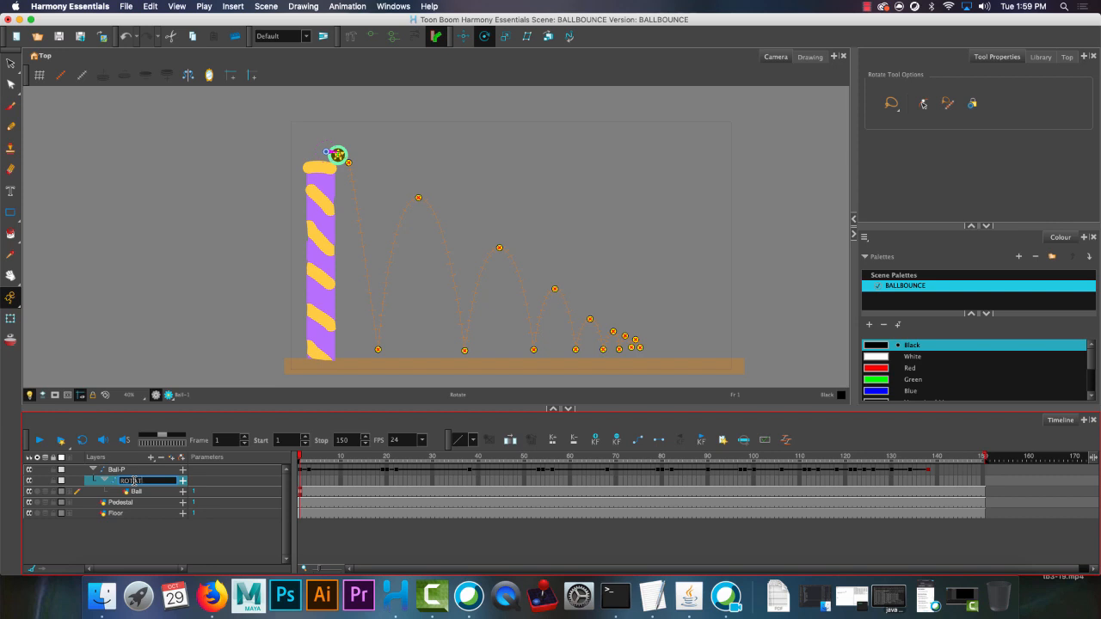
pyautogui.press('Return')
# On the ROTATION peg, centre the pivot on the ball at frame 1 and rotate the ball nearly two turns clockwise at frame 138.
pyautogui.click(183, 481)
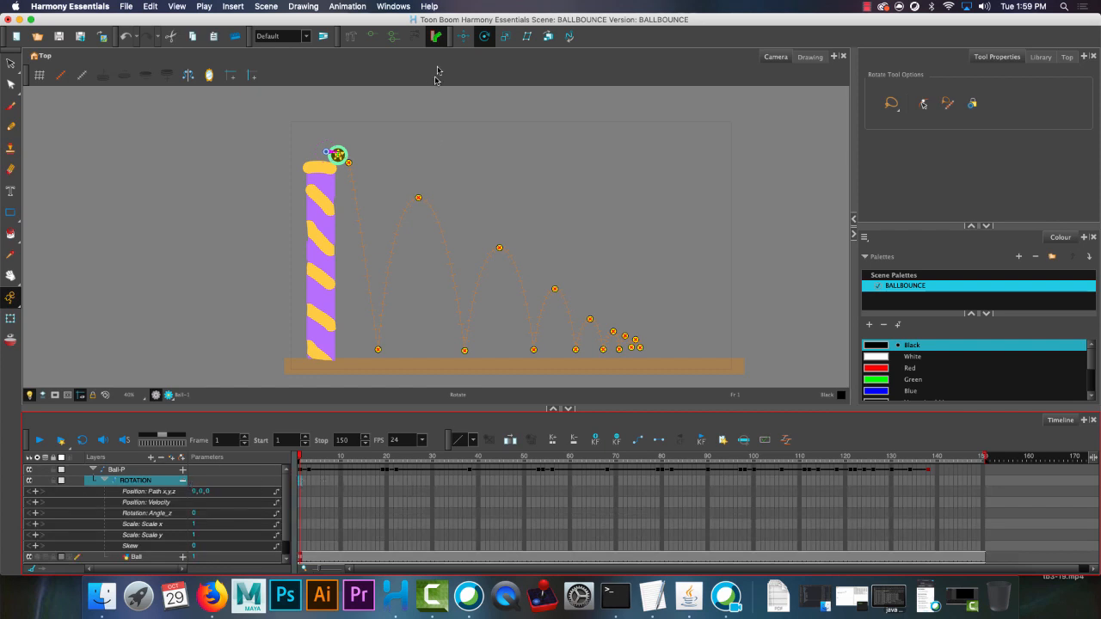
pyautogui.click(327, 151)
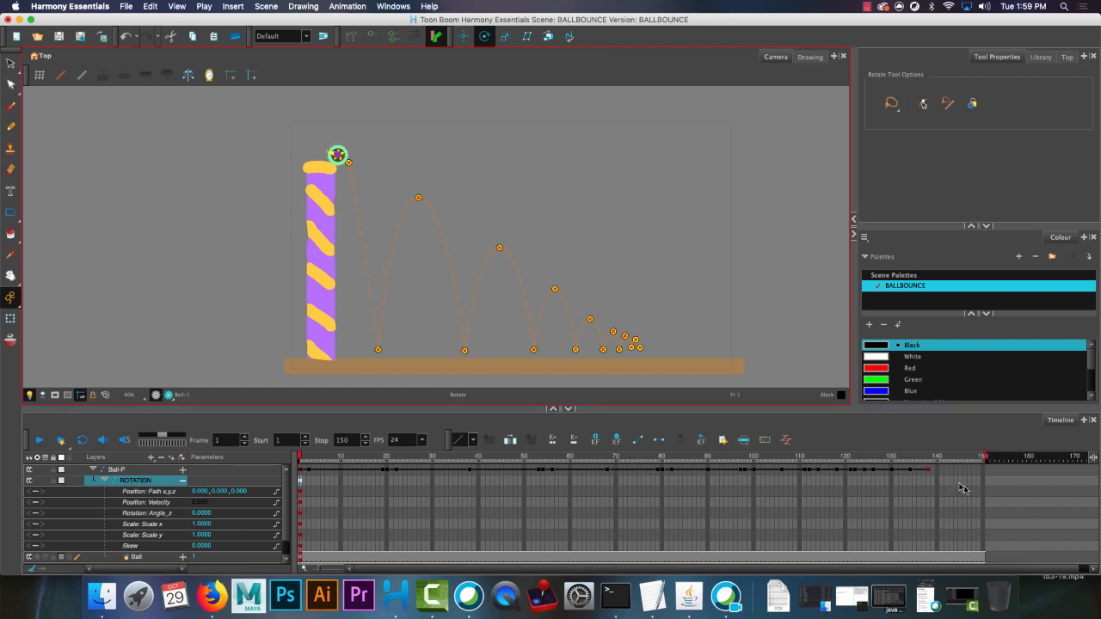
pyautogui.click(928, 480)
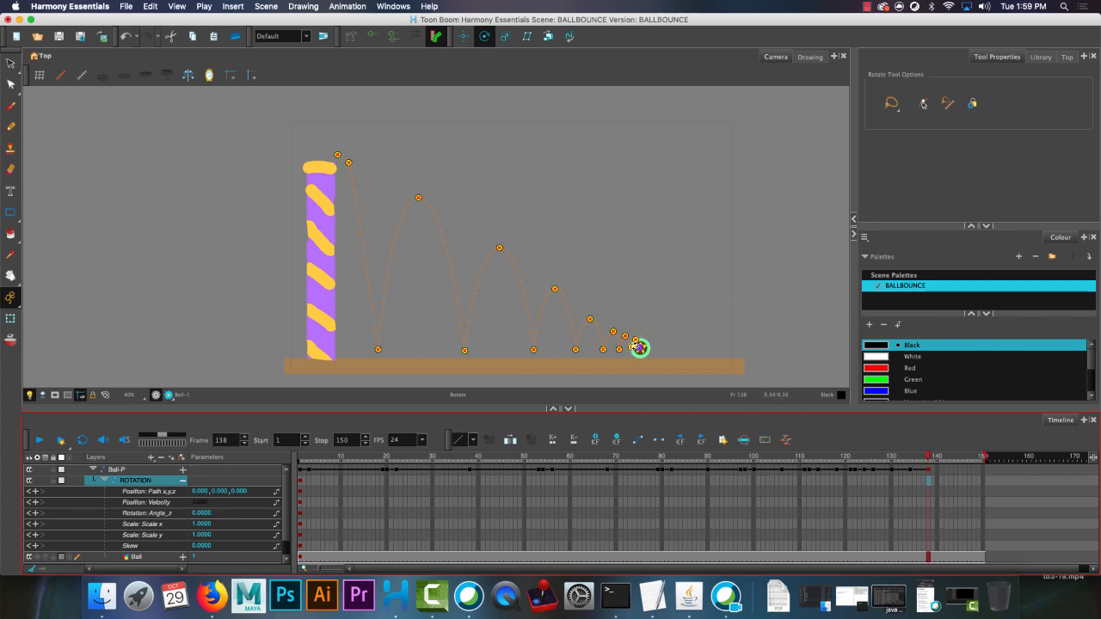
pyautogui.click(636, 342)
pyautogui.moveTo(680, 342); pyautogui.dragTo(631, 333)
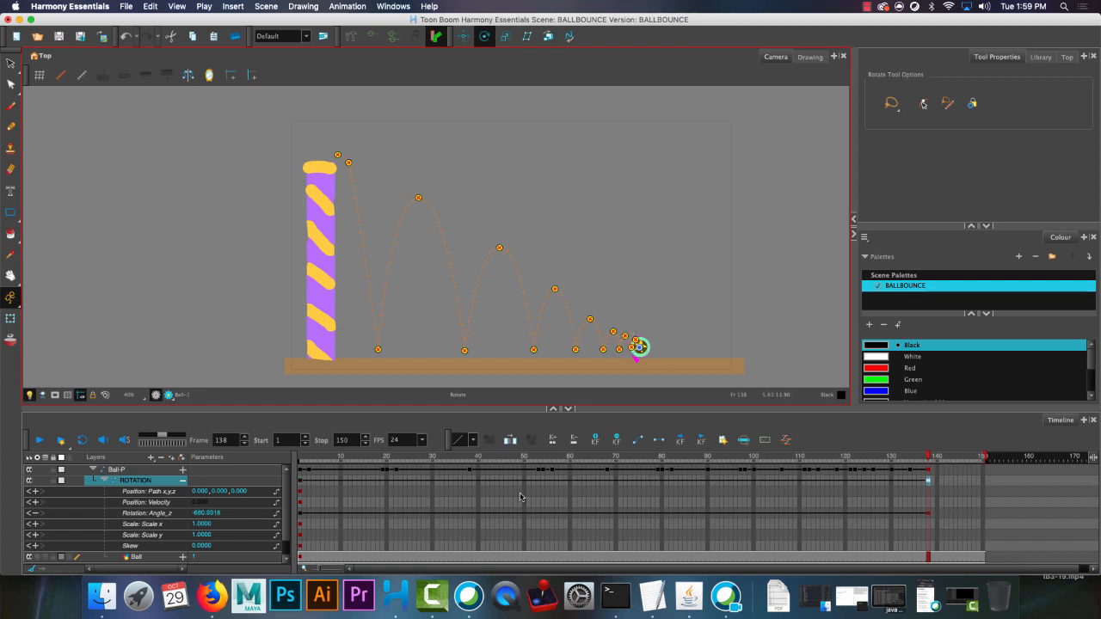
# Collapse the ROTATION parameters, play the animation from frame 1 and scrub through the first bounces to check the spin.
pyautogui.moveTo(313, 457); pyautogui.dragTo(282, 458)
pyautogui.click(183, 481)
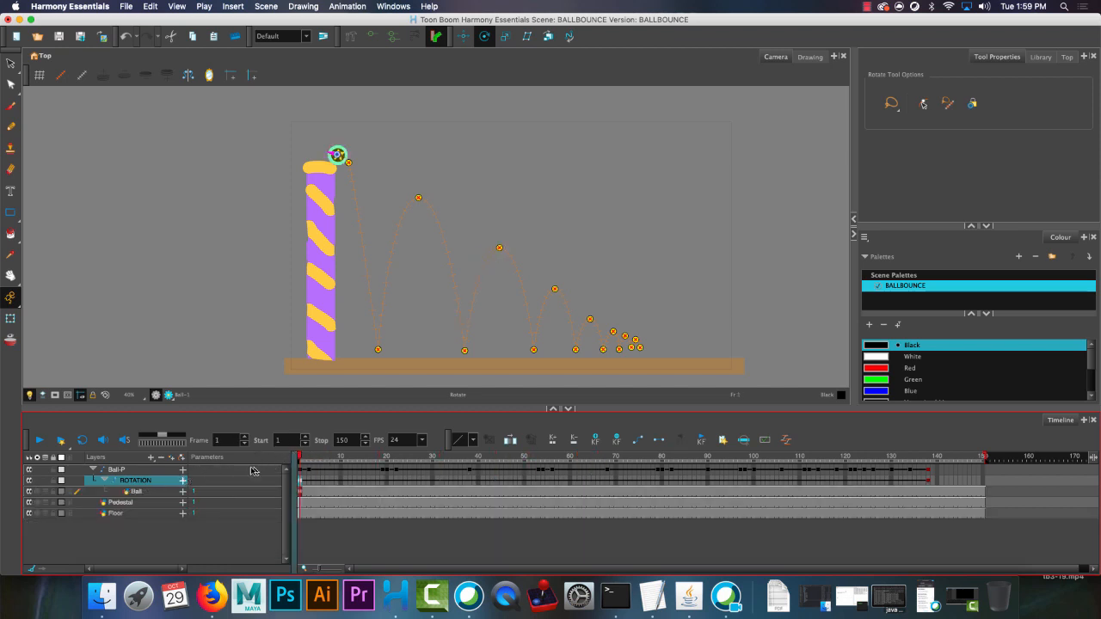
pyautogui.click(351, 525)
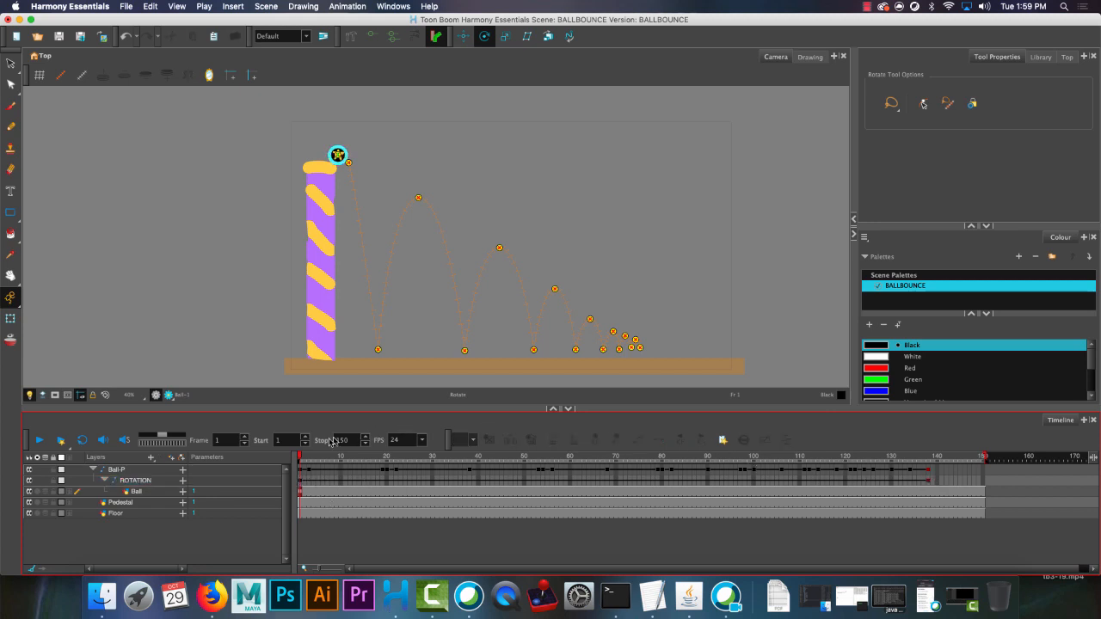
pyautogui.click(39, 440)
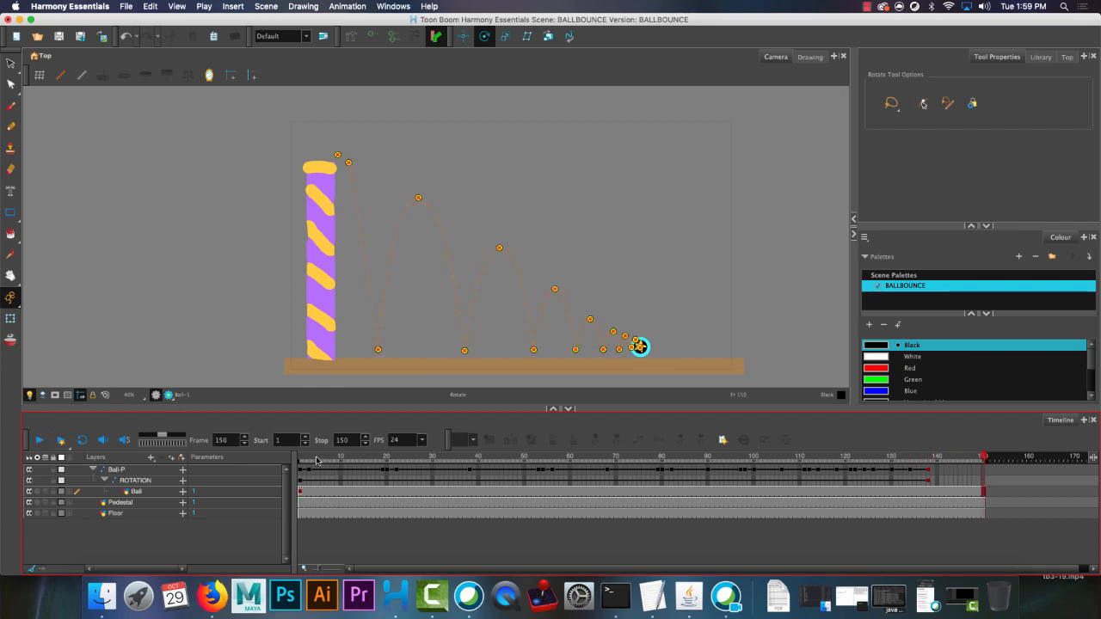
pyautogui.moveTo(315, 458); pyautogui.dragTo(461, 445)
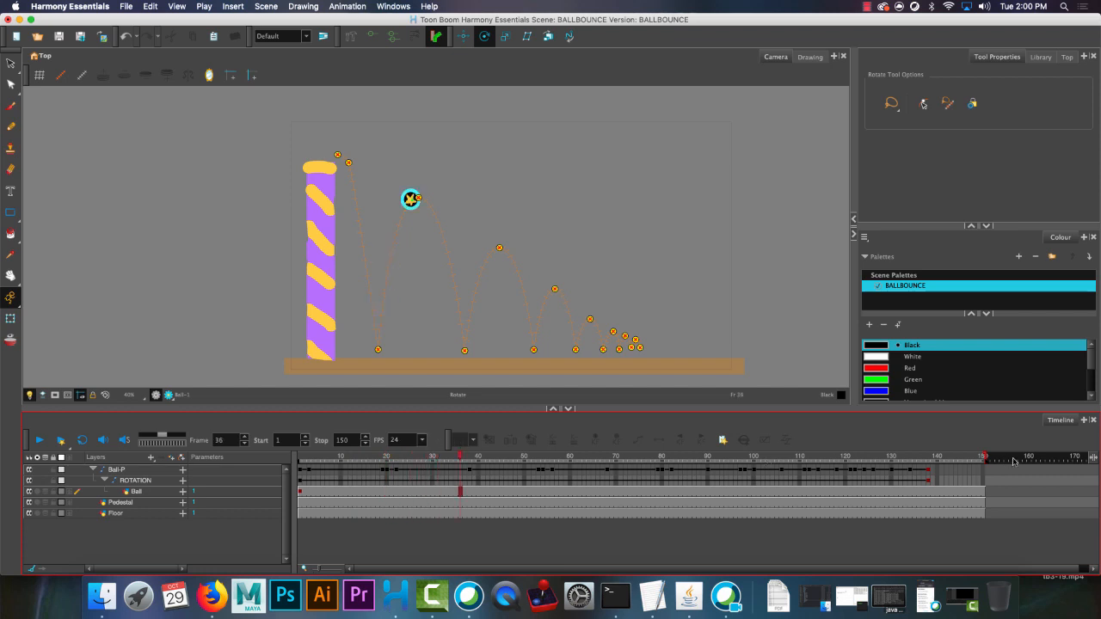
# Set the ROTATION peg's Rotation Angle_z at frame 138 to -900.
pyautogui.click(929, 482)
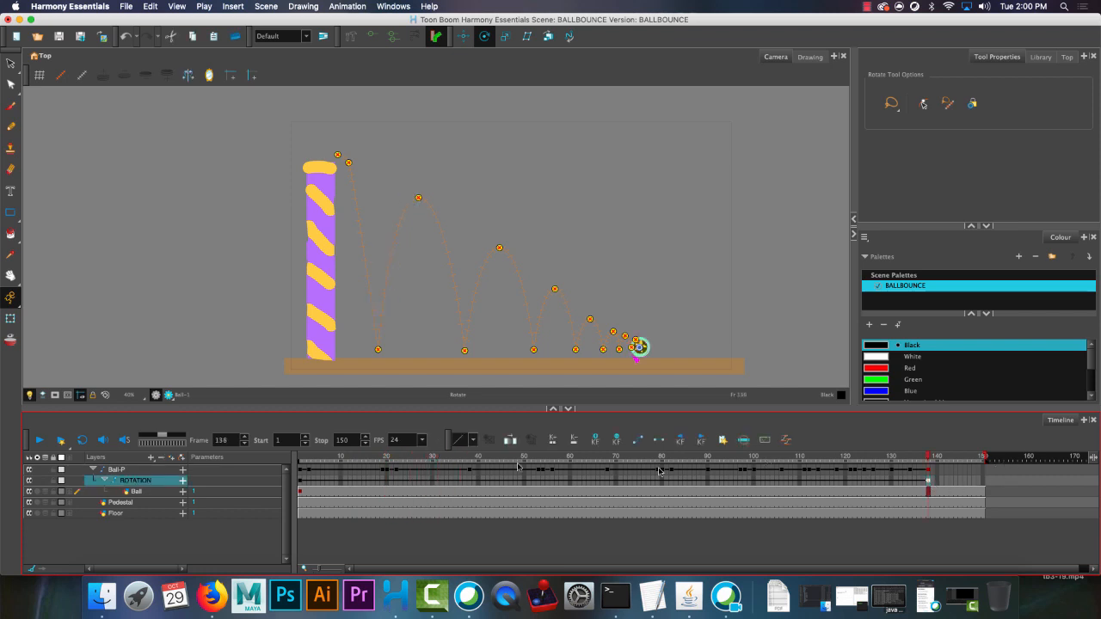
pyautogui.click(182, 483)
pyautogui.click(196, 513)
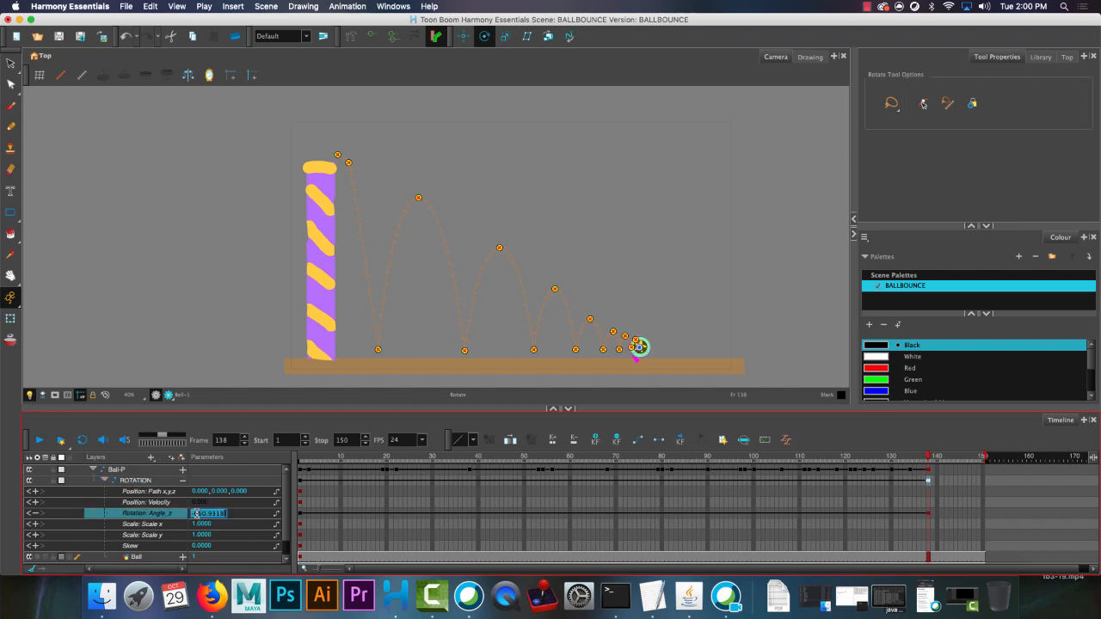
pyautogui.press('BackSpace')
pyautogui.press('Return')
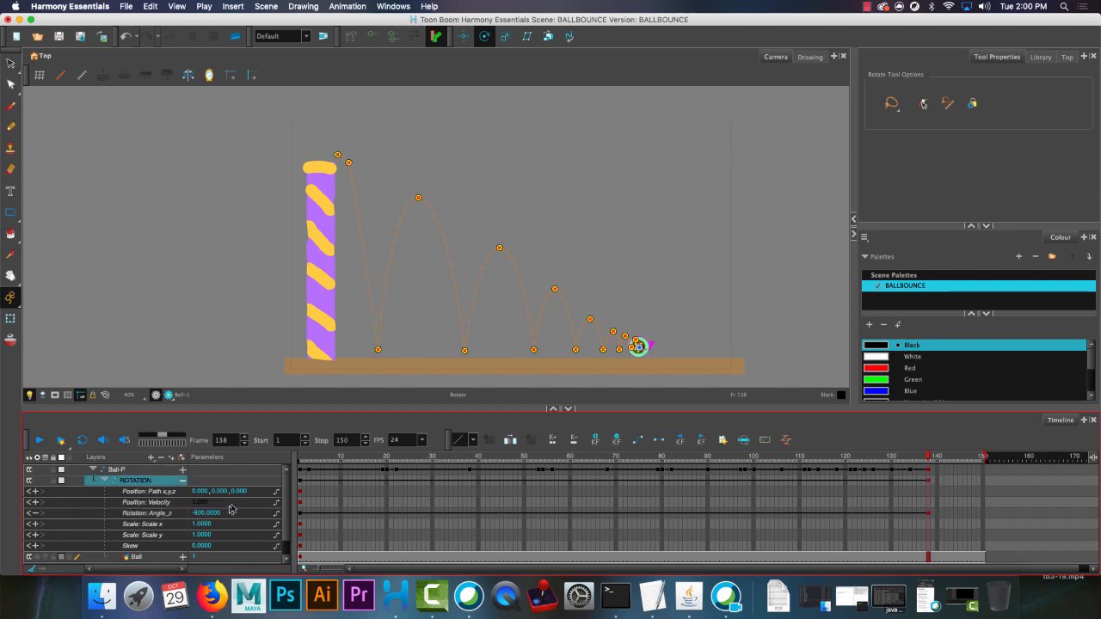
# Set the ROTATION peg's Rotation Angle_z at frame 138 to -945 and play the animation from frame 1.
pyautogui.click(200, 513)
pyautogui.click(197, 513)
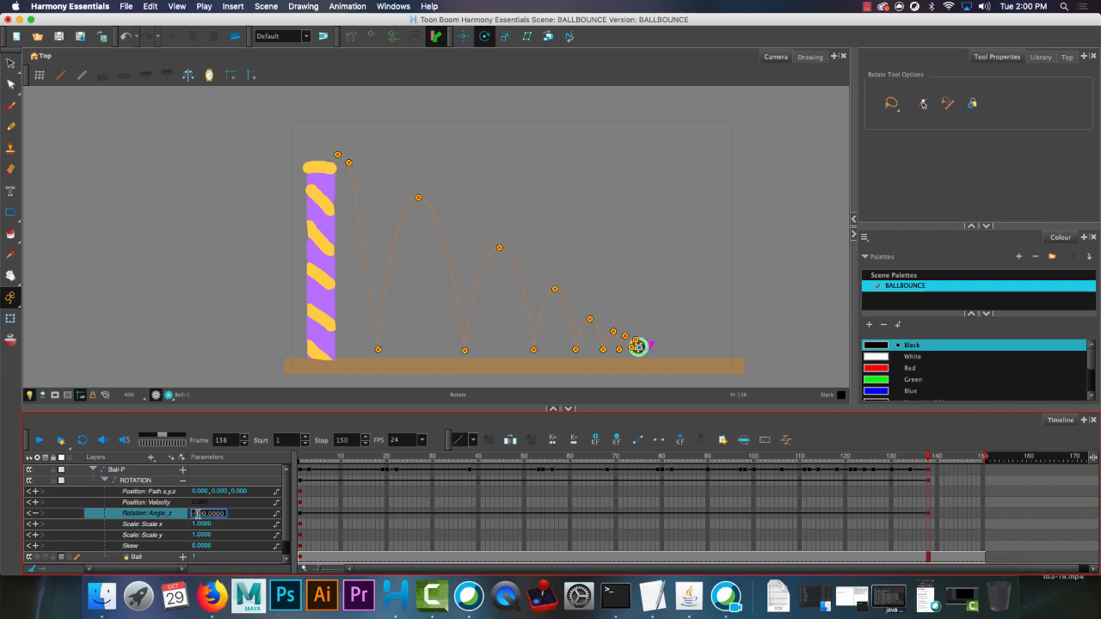
pyautogui.moveTo(197, 513); pyautogui.dragTo(255, 518)
pyautogui.write('648')
pyautogui.click(135, 480)
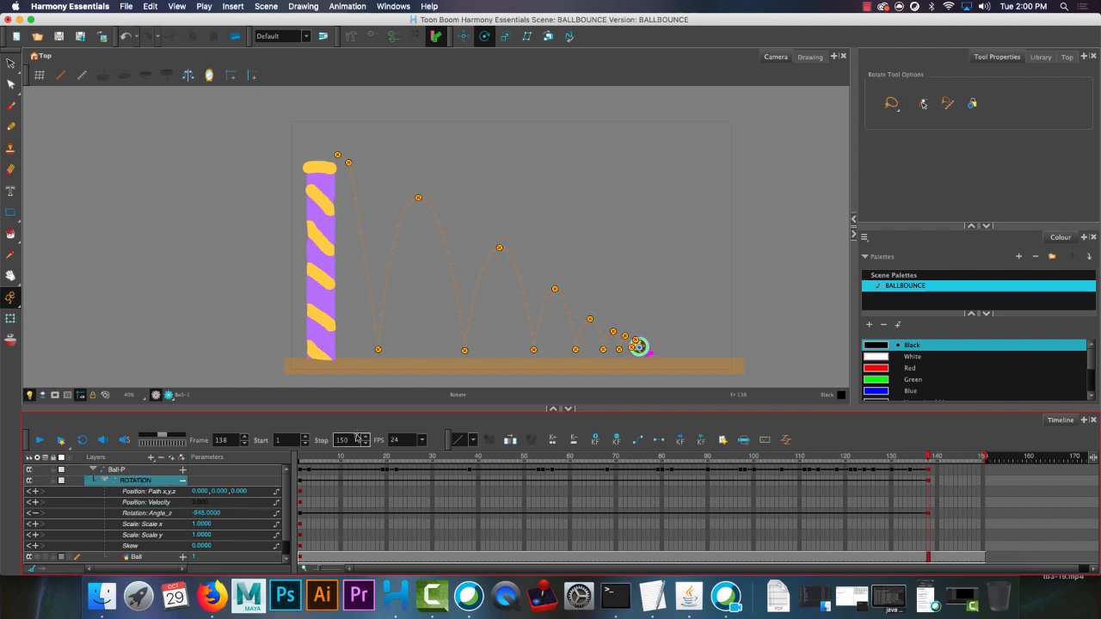
pyautogui.moveTo(346, 457); pyautogui.dragTo(293, 456)
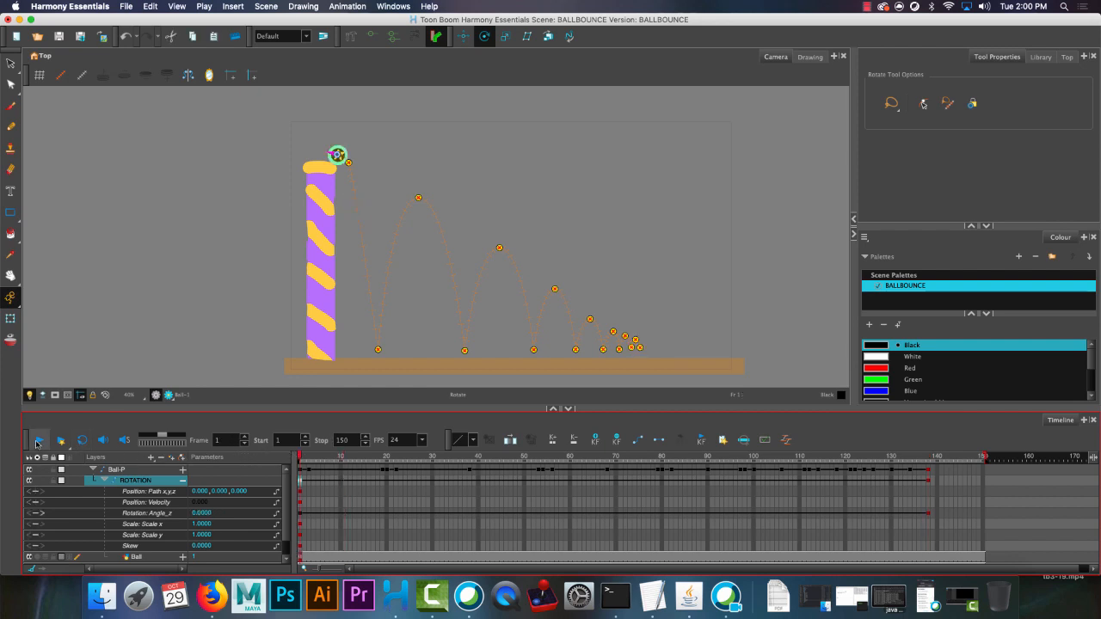
pyautogui.click(36, 443)
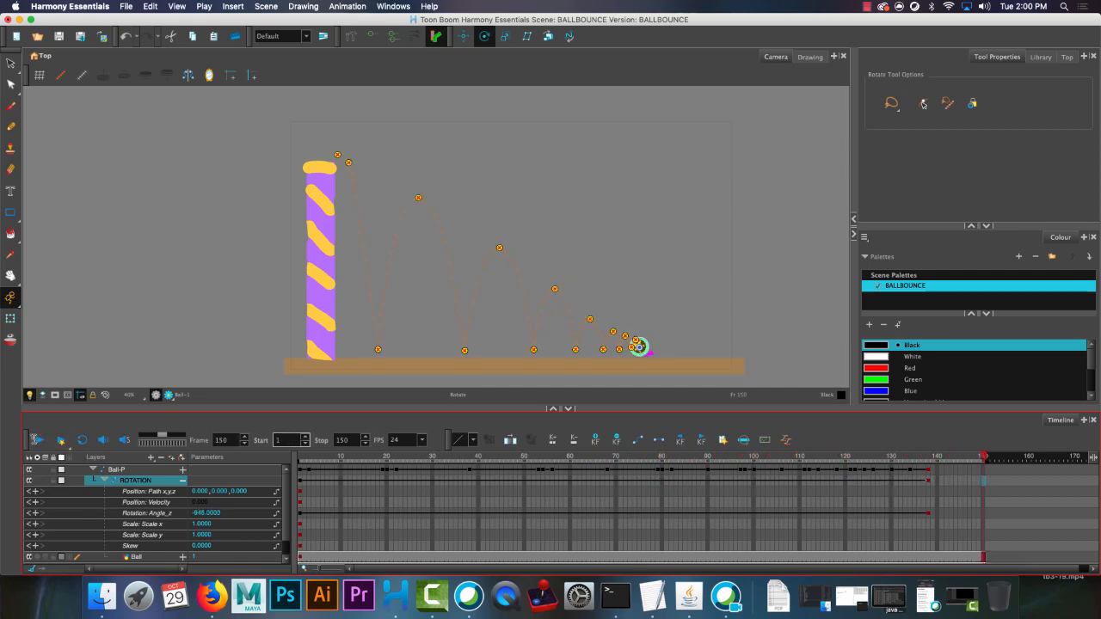
# Apply an easing preset that slows the spin toward its end to the Rotation Angle_z keyframe at frame 1, and play the animation.
pyautogui.click(300, 517)
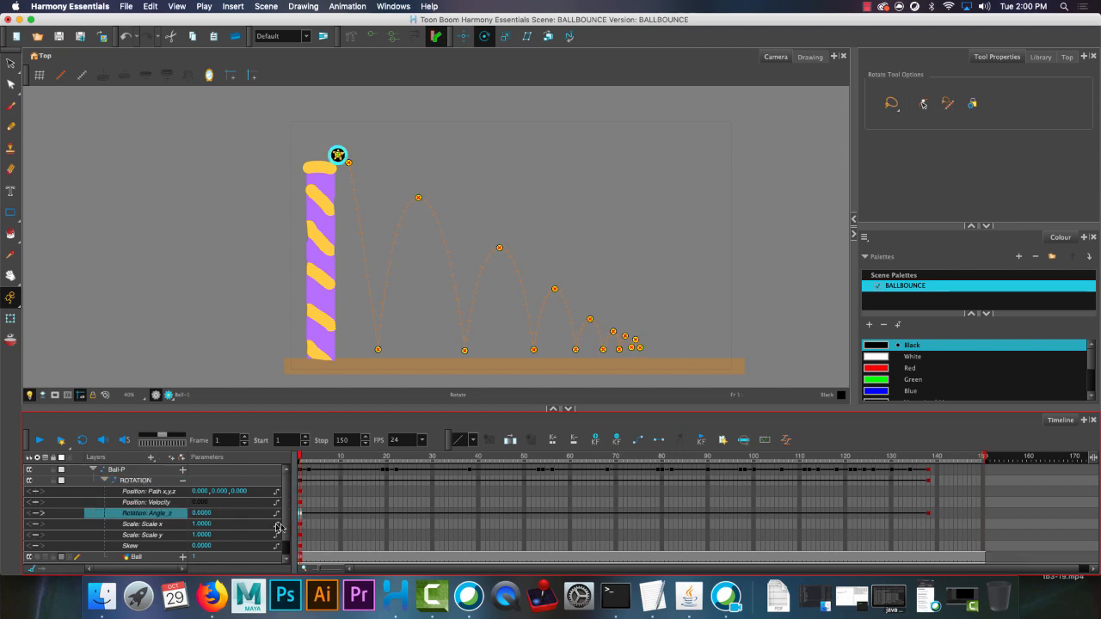
pyautogui.click(462, 443)
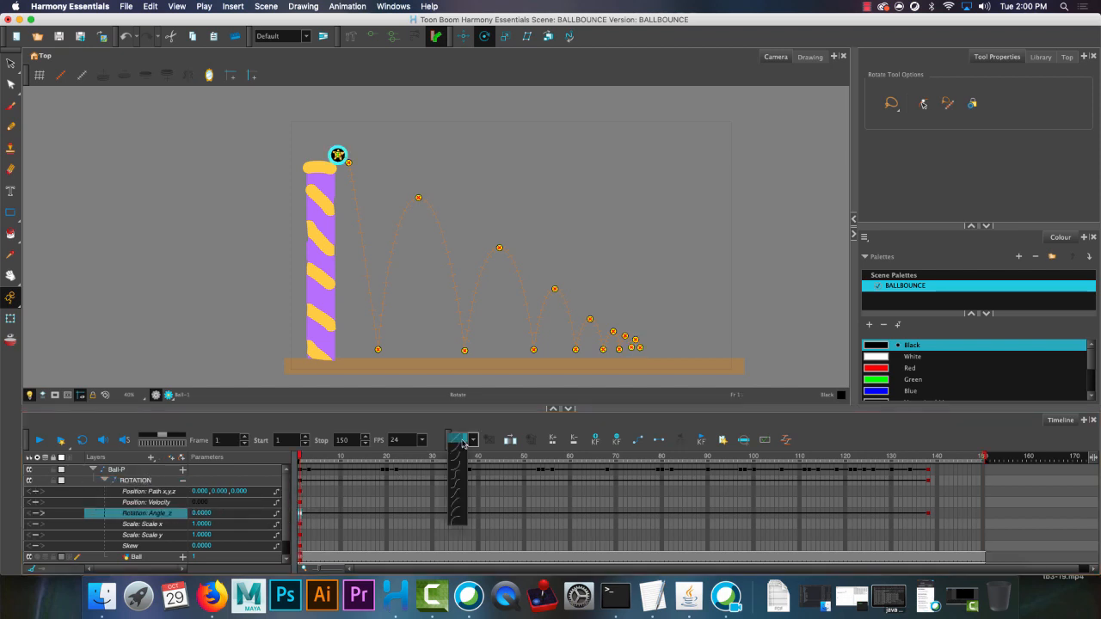
pyautogui.click(456, 506)
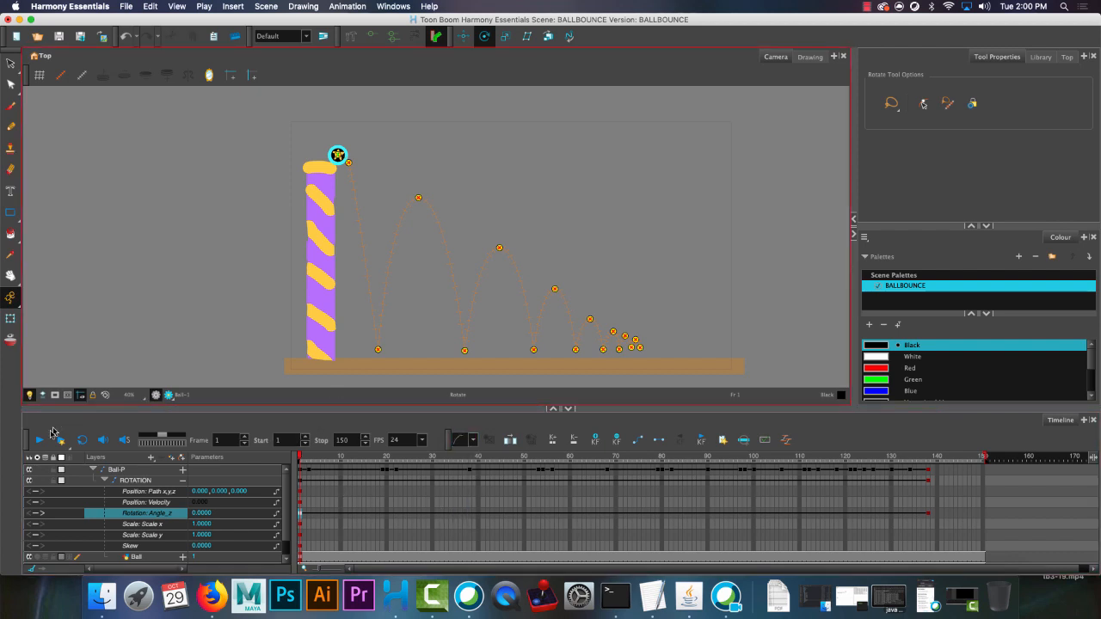
pyautogui.click(39, 439)
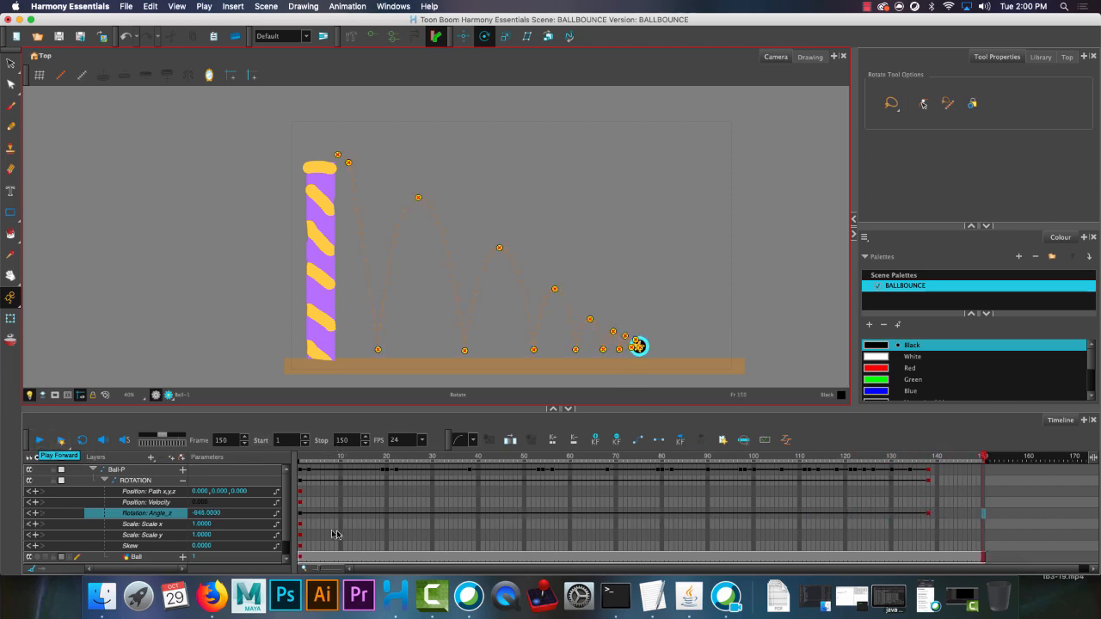
# Reselect the frame 1 Rotation Angle_z keyframe, choose its easing preset again and replay the bounce.
pyautogui.click(303, 514)
pyautogui.click(462, 440)
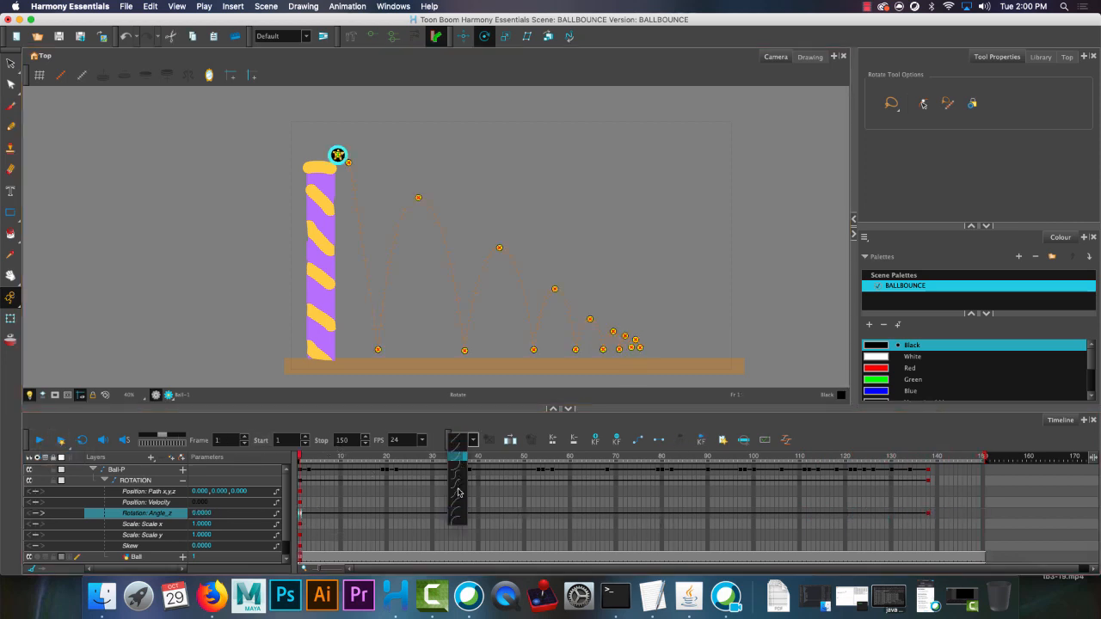
pyautogui.click(460, 502)
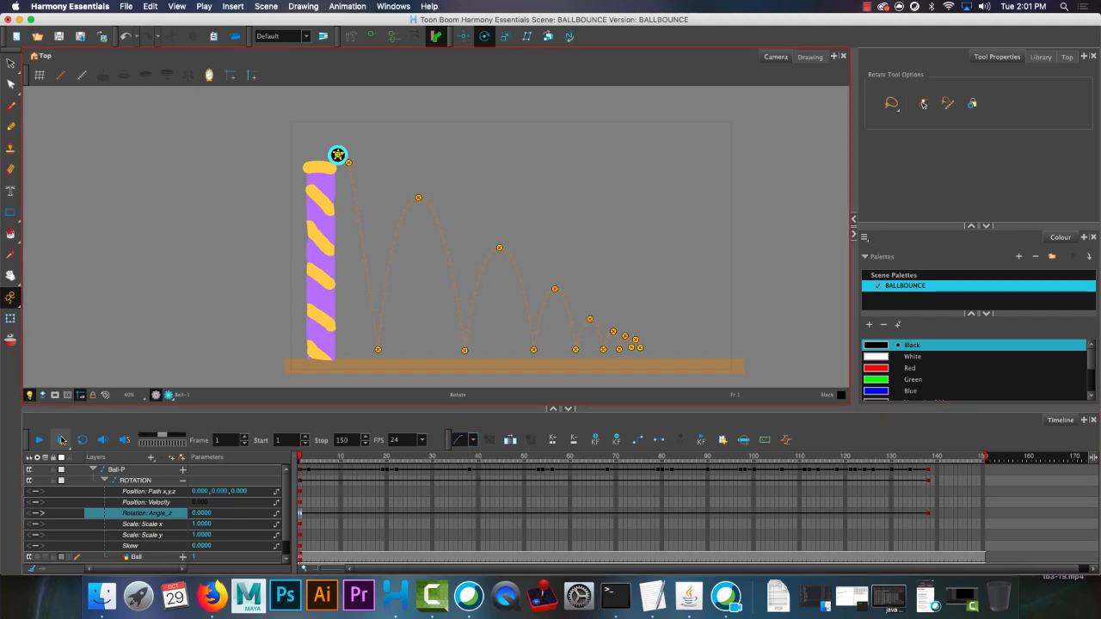
pyautogui.click(61, 440)
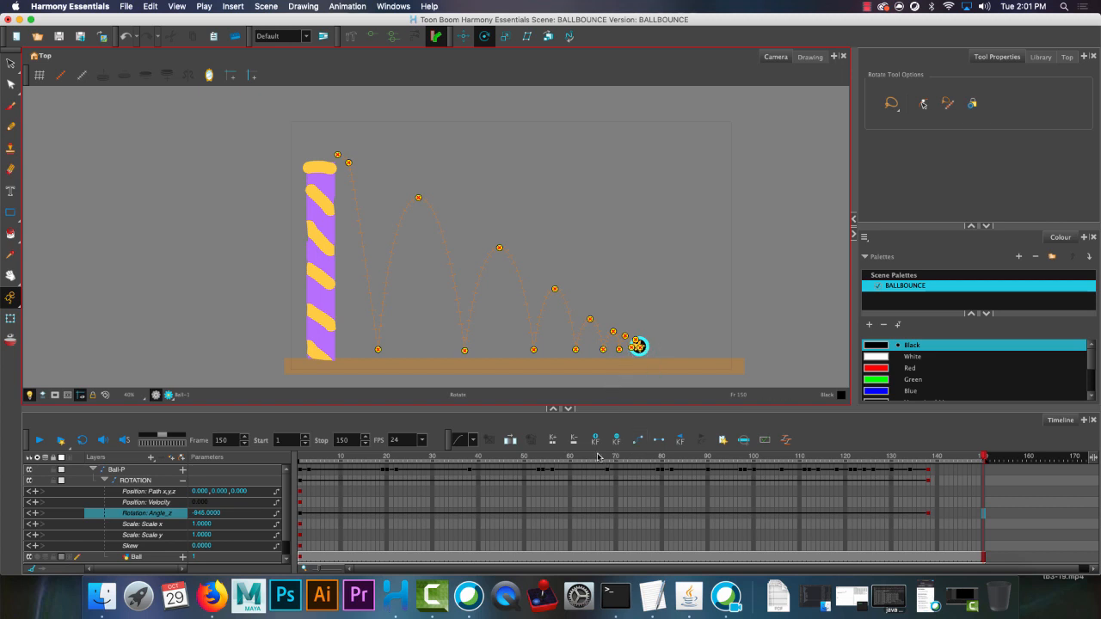
# Play the animation repeatedly from frame 1 and collapse the ROTATION parameters to review the finished spinning bounce.
pyautogui.moveTo(600, 459); pyautogui.dragTo(283, 466)
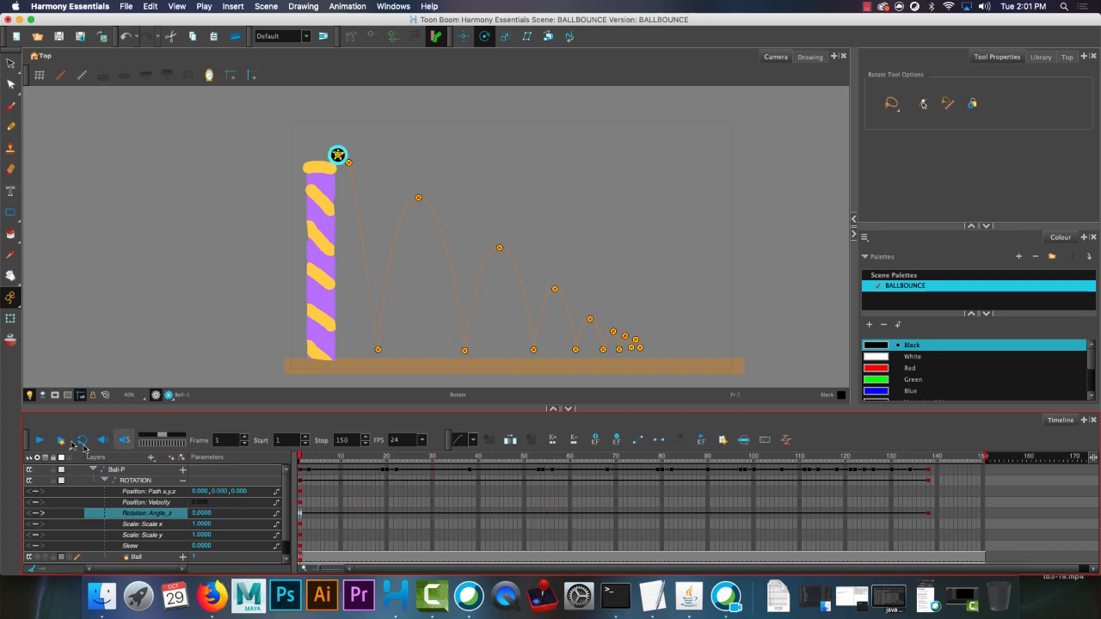
pyautogui.click(37, 441)
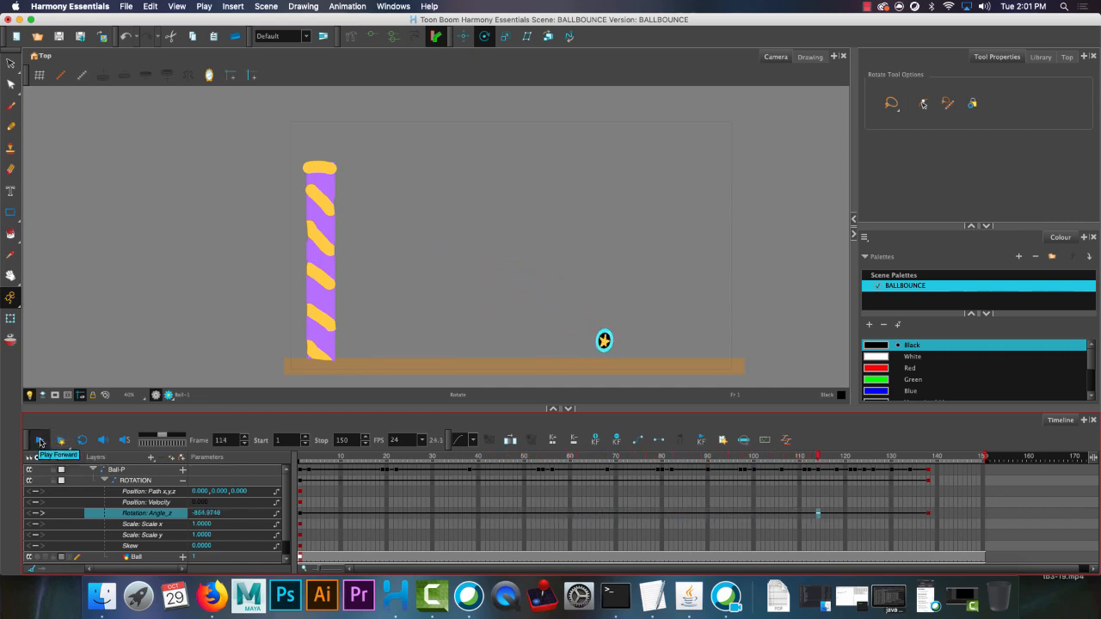
pyautogui.click(39, 441)
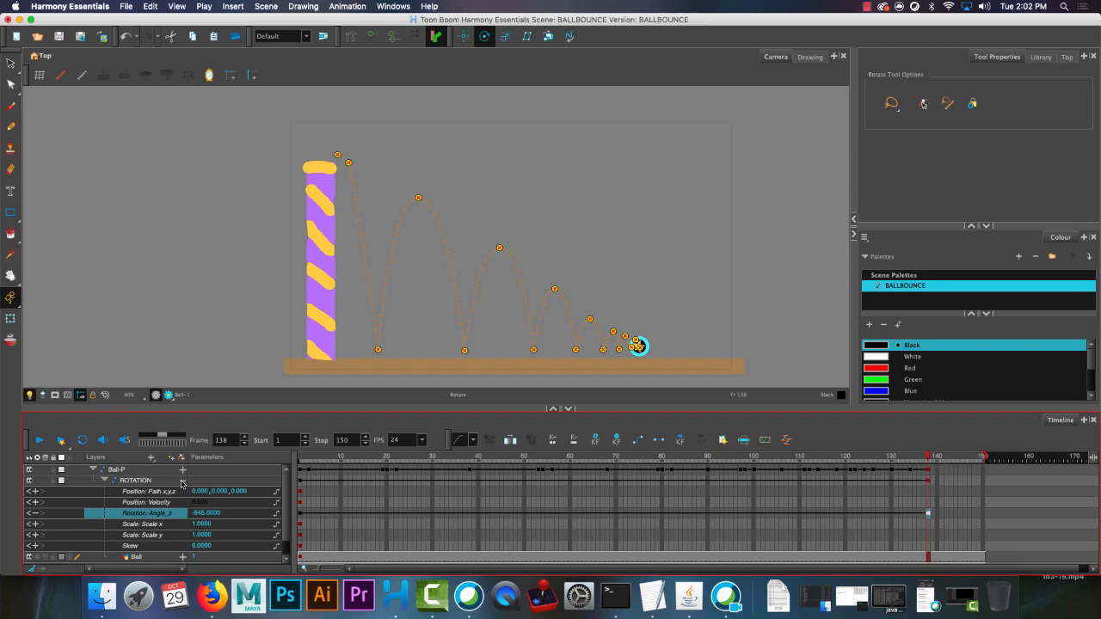
pyautogui.click(181, 482)
pyautogui.moveTo(351, 457); pyautogui.dragTo(262, 453)
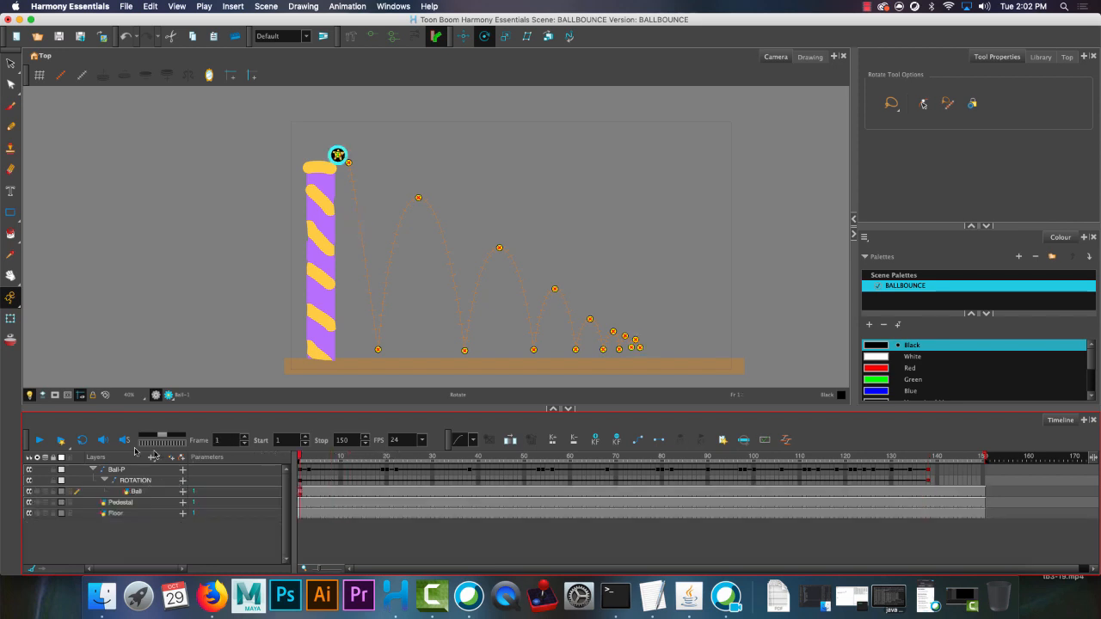
pyautogui.click(38, 440)
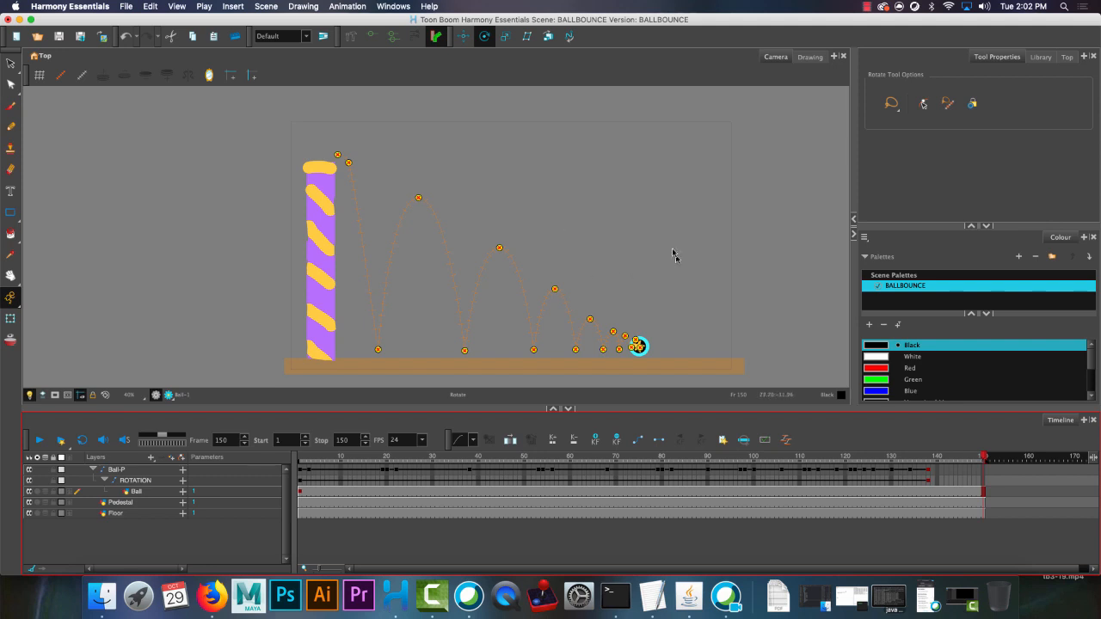
pyautogui.click(866, 7)
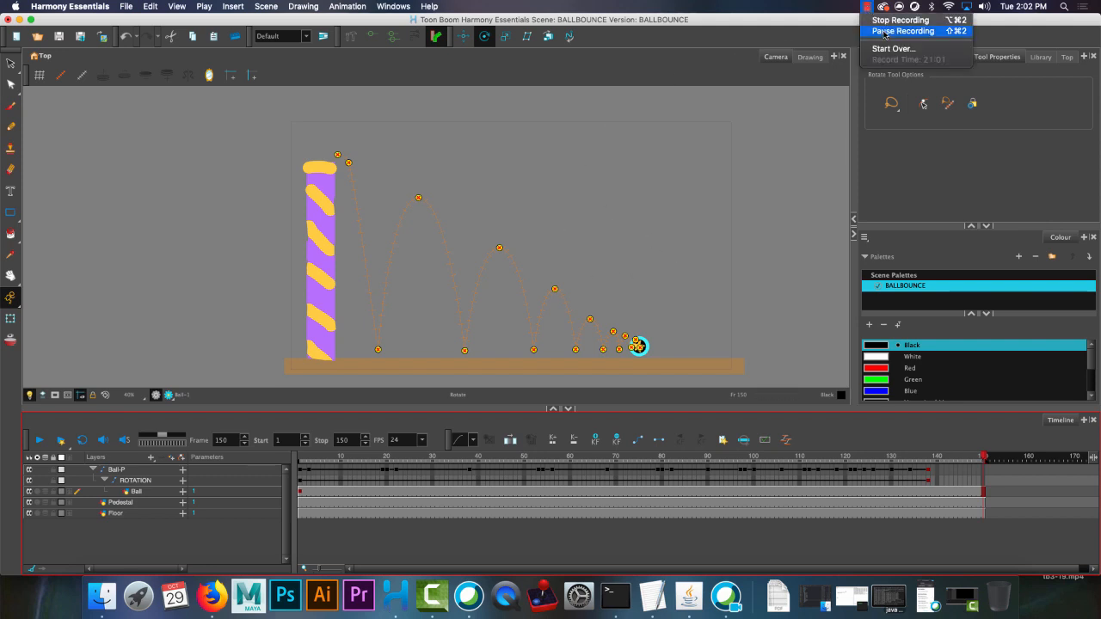